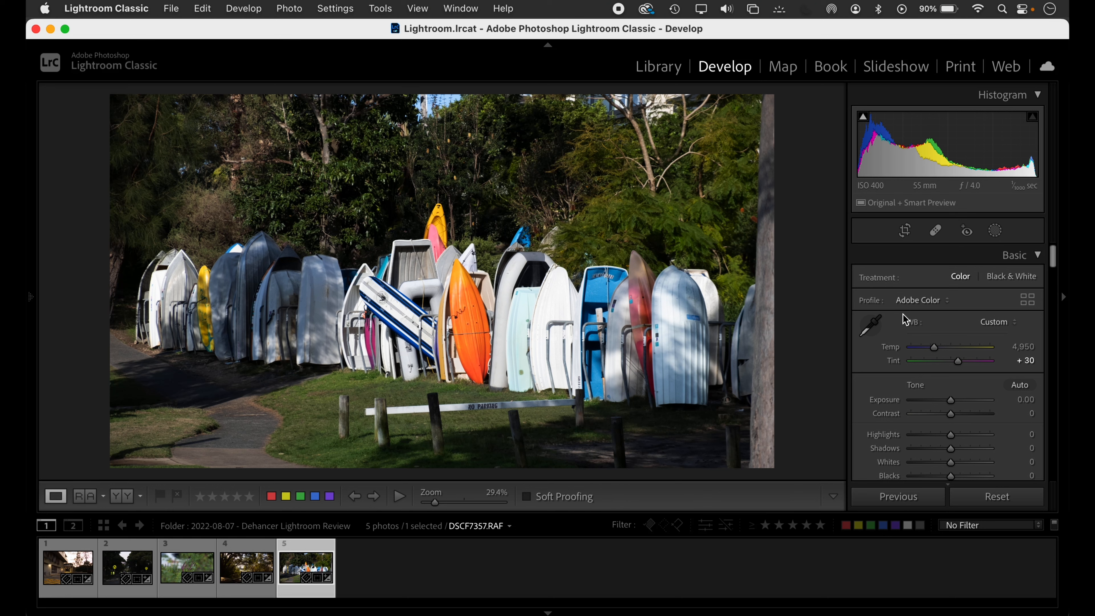
- Change the photo's colour profile to Adobe Standard
scroll(959, 319, "down", 3)
scroll(960, 321, "up", 2)
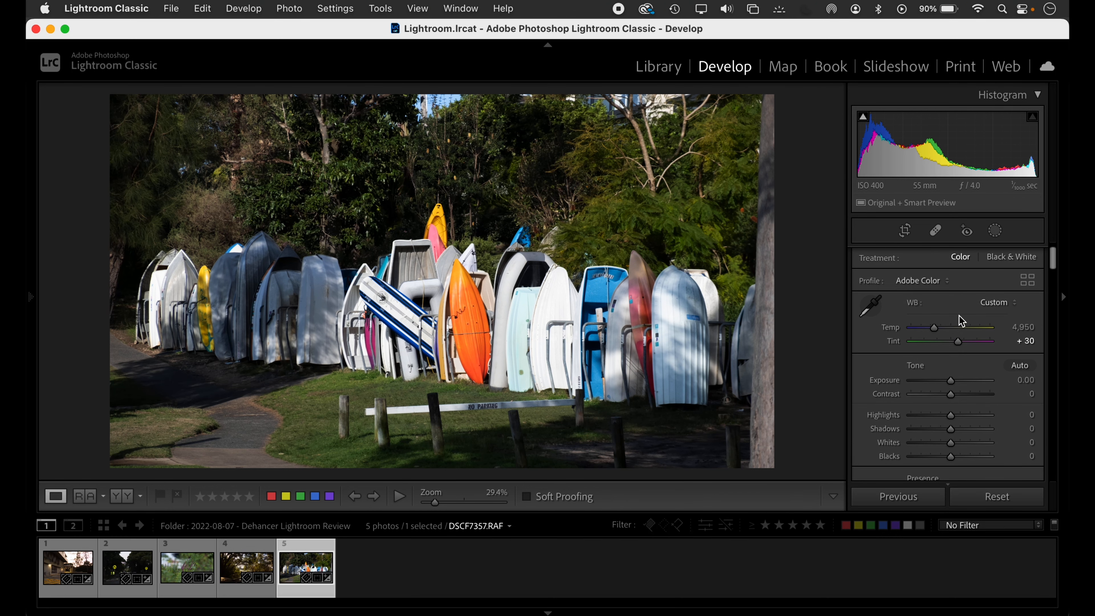
left_click(918, 281)
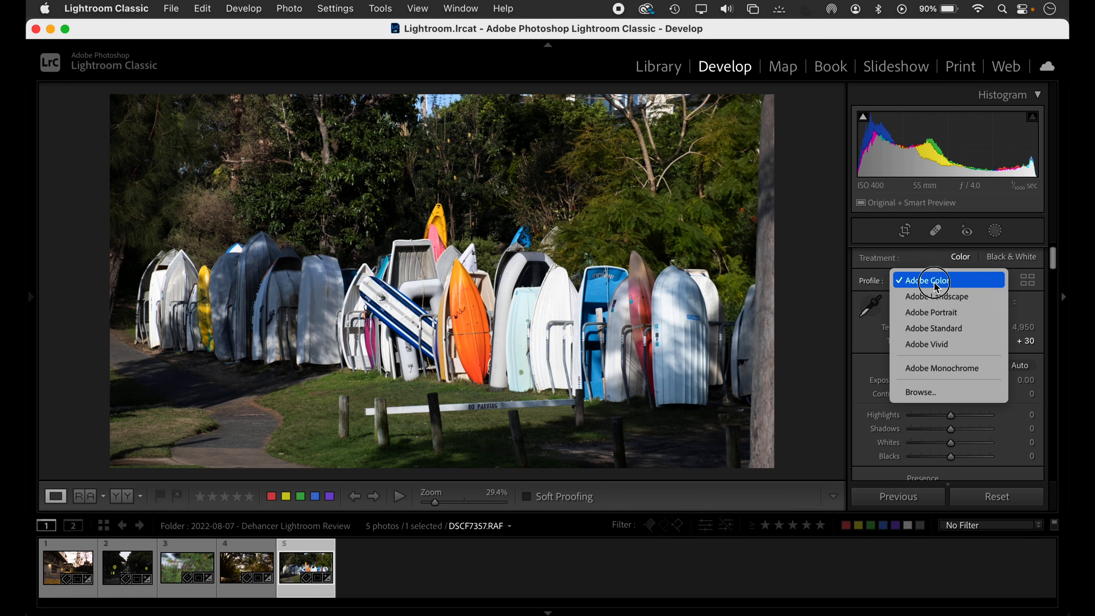
left_click(937, 332)
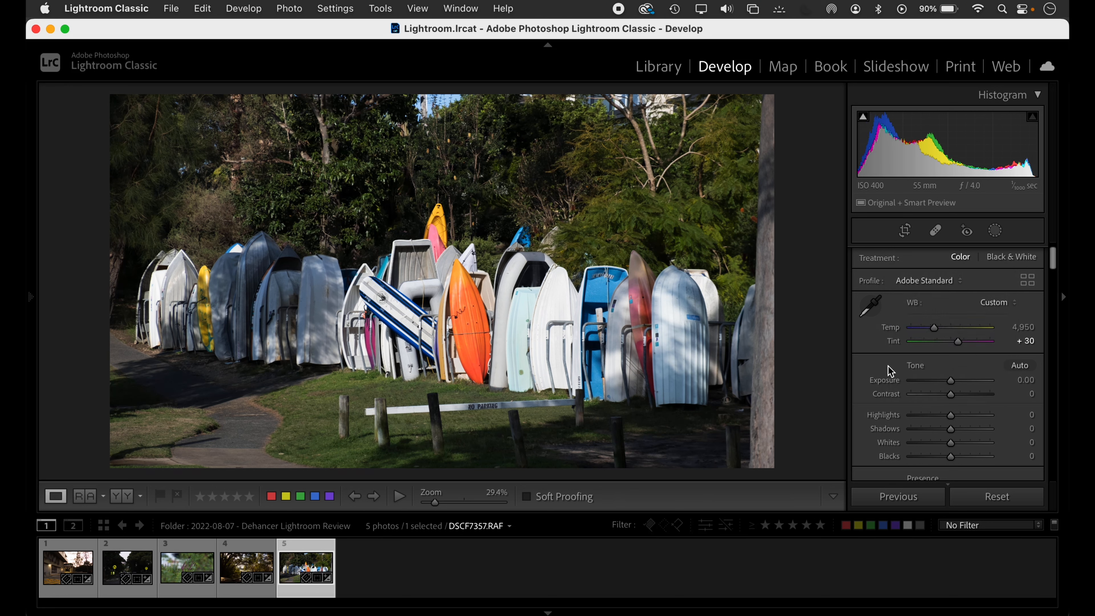
- Flatten the photo's tone with Exposure at -1.00, Contrast at -40 and Blacks at +60
left_click(950, 381)
left_click_drag(950, 380, 942, 380)
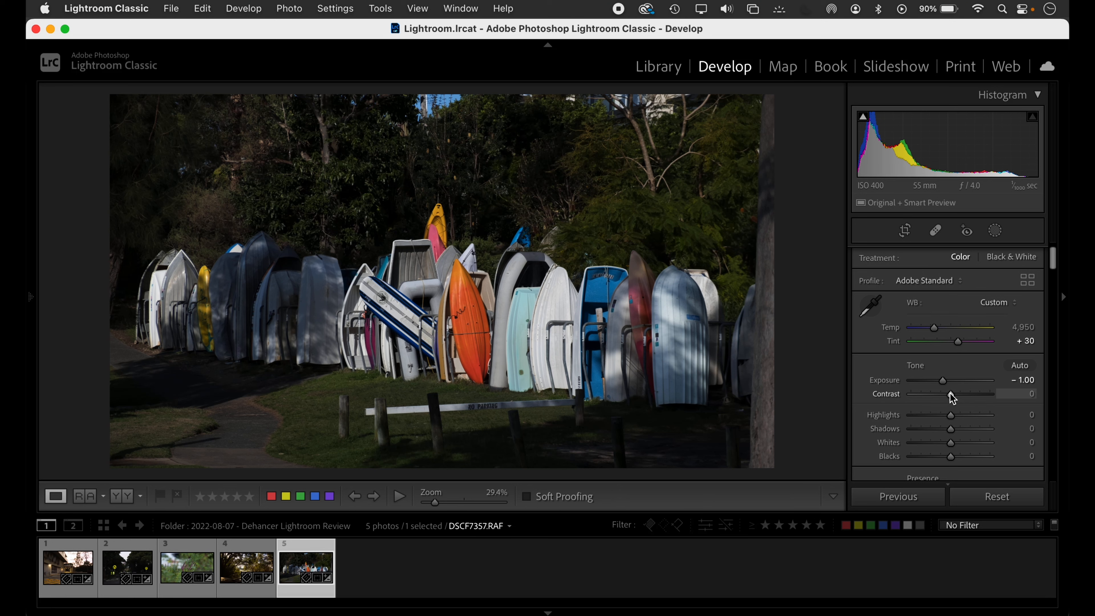
left_click_drag(951, 396, 935, 396)
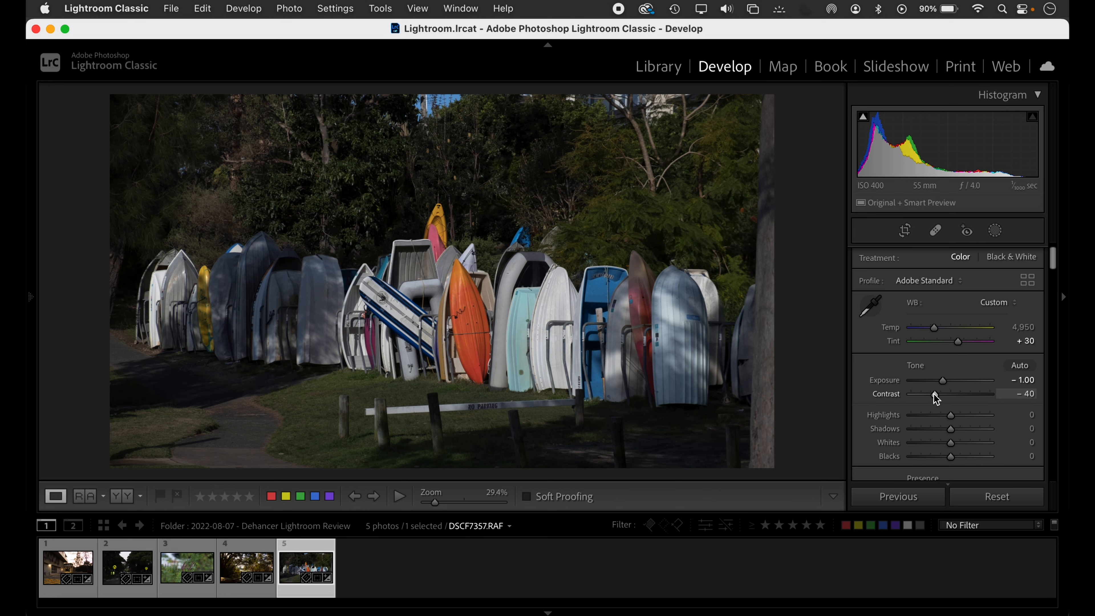
scroll(987, 447, "down", 1)
left_click_drag(951, 438, 975, 439)
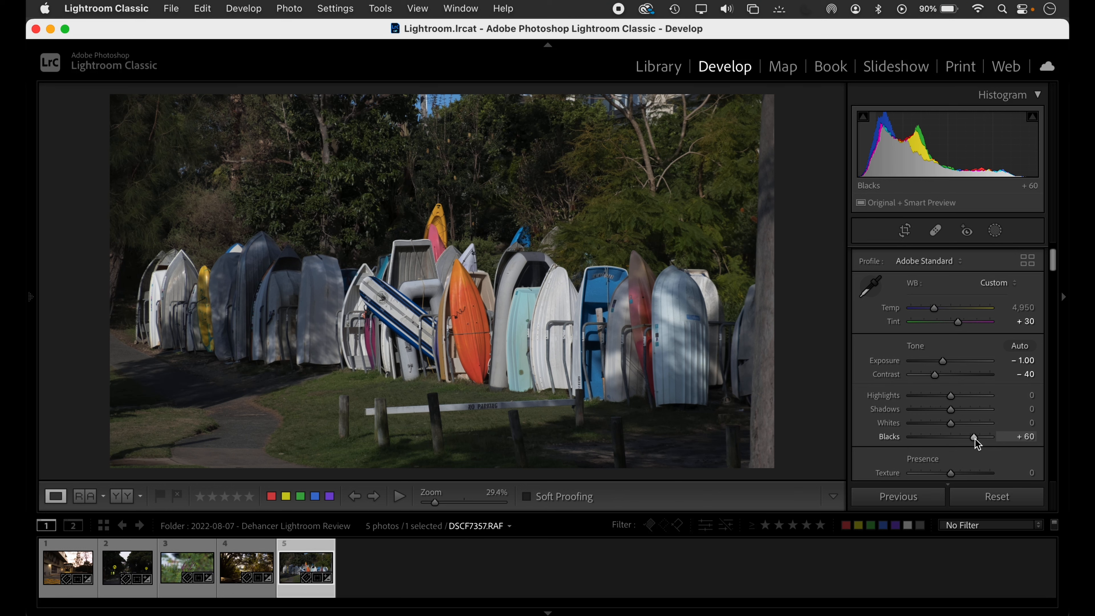
- Set the white balance by sampling the upper part of the white boat to the right of the orange kayak
scroll(957, 384, "down", 3)
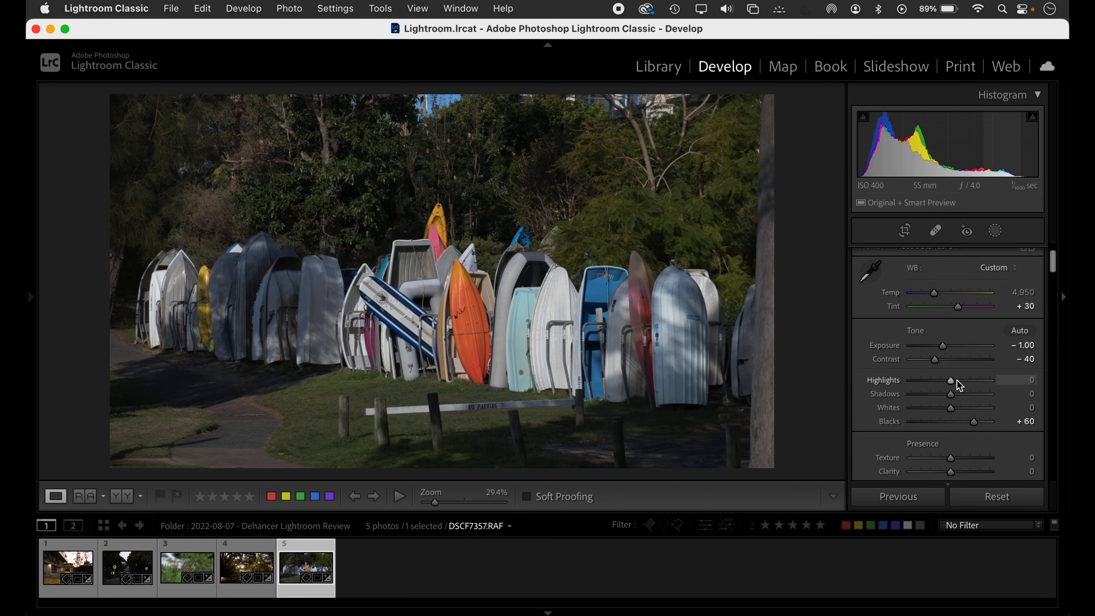
scroll(873, 399, "down", 3)
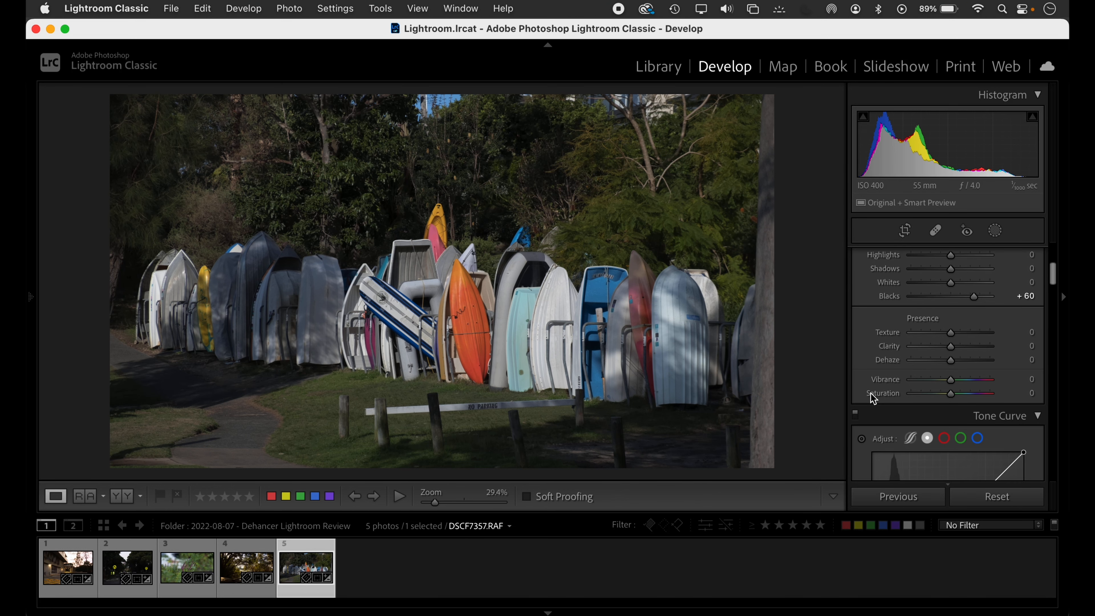
scroll(873, 399, "down", 8)
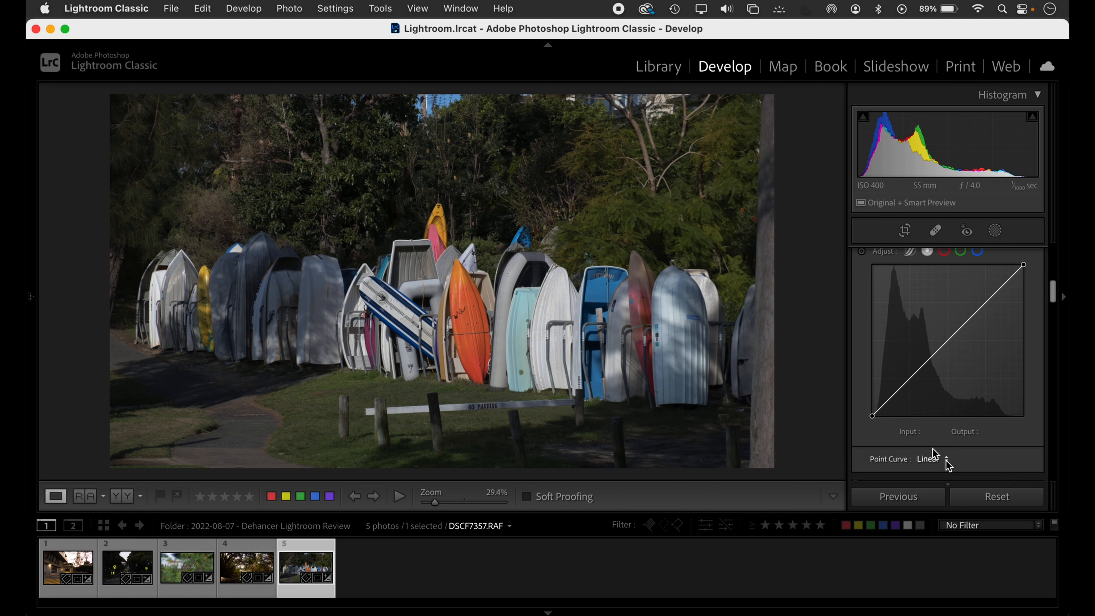
scroll(879, 343, "up", 10)
scroll(879, 343, "down", 20)
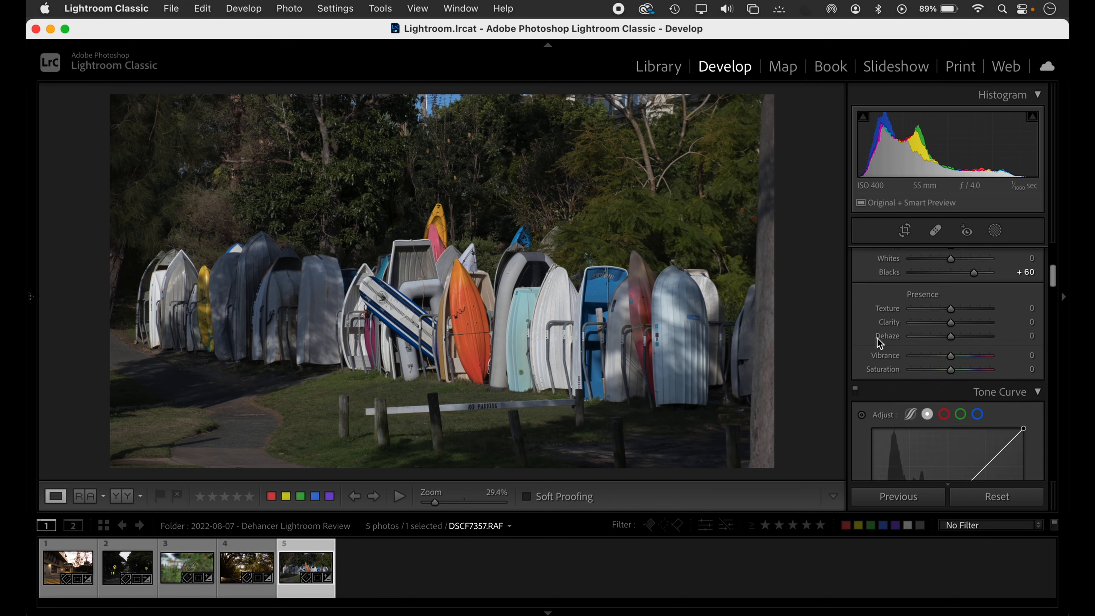
scroll(879, 343, "up", 20)
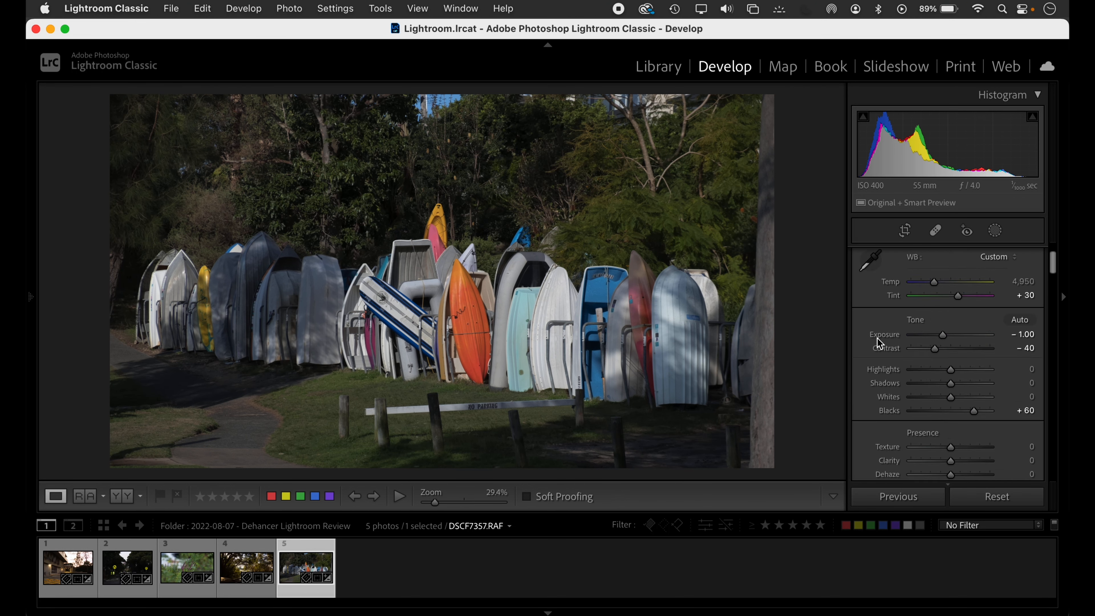
left_click(865, 333)
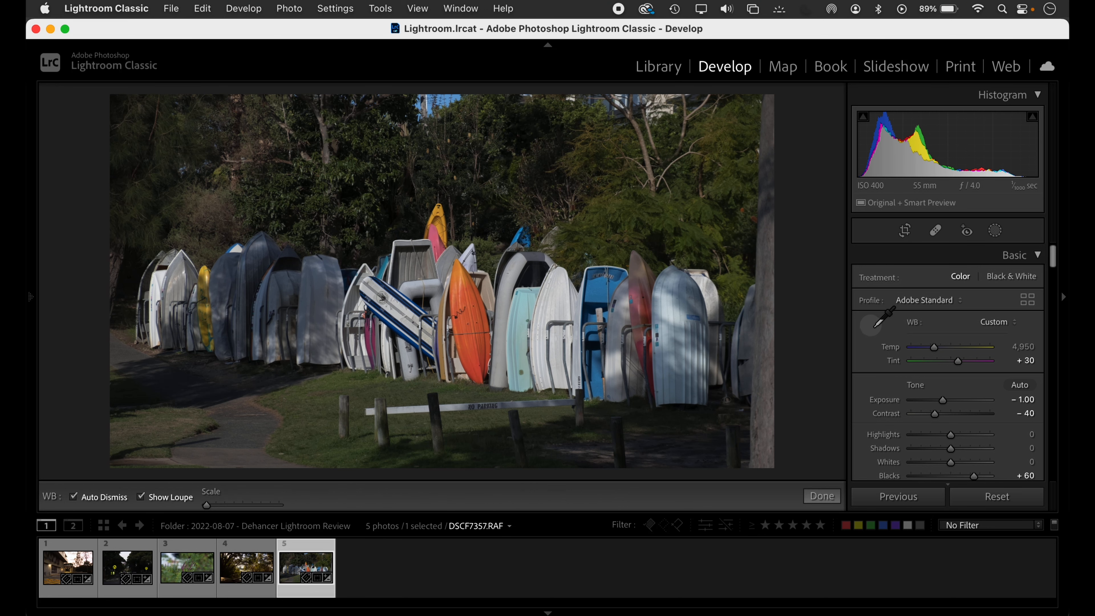
left_click(562, 280)
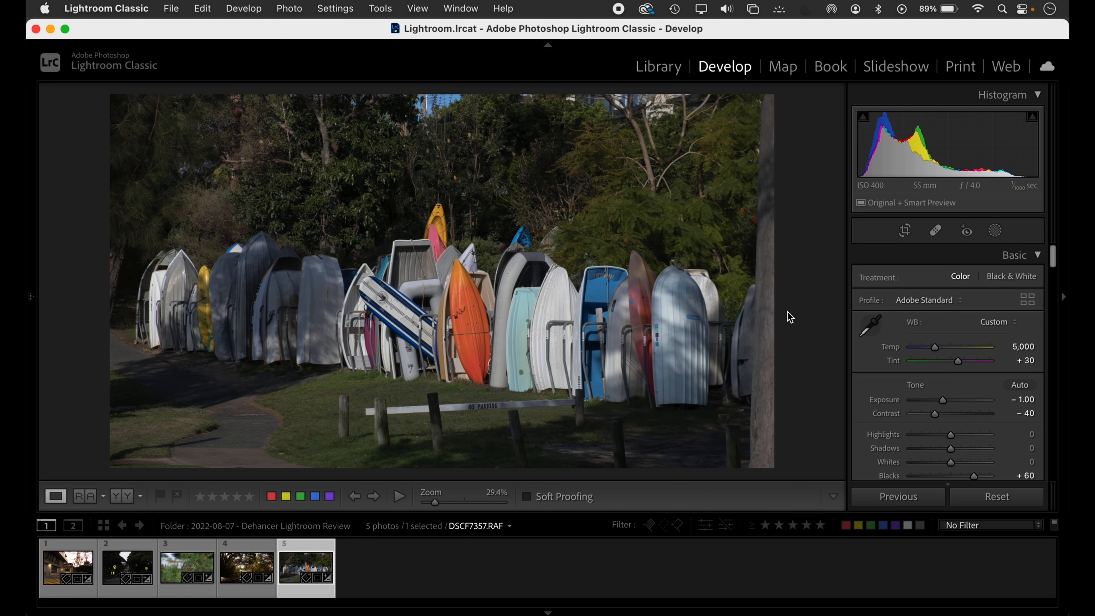
- Send a copy with Lightroom adjustments to the Dehancer Lightroom Plugin as an uncompressed 16-bit sRGB TIFF at 240 resolution
right_click(335, 208)
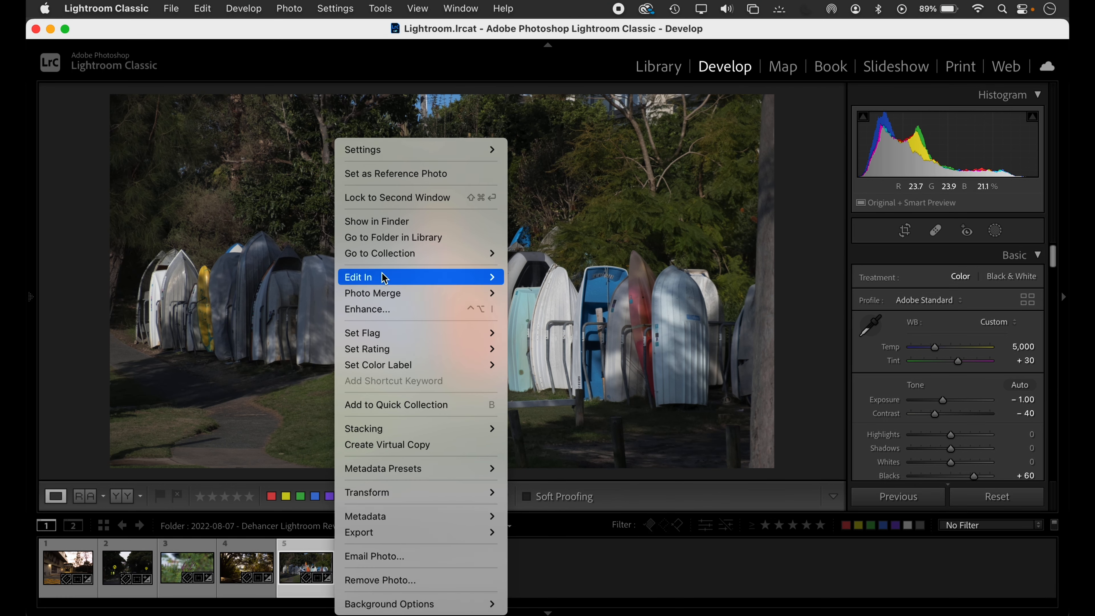
mouse_move(385, 277)
left_click(535, 293)
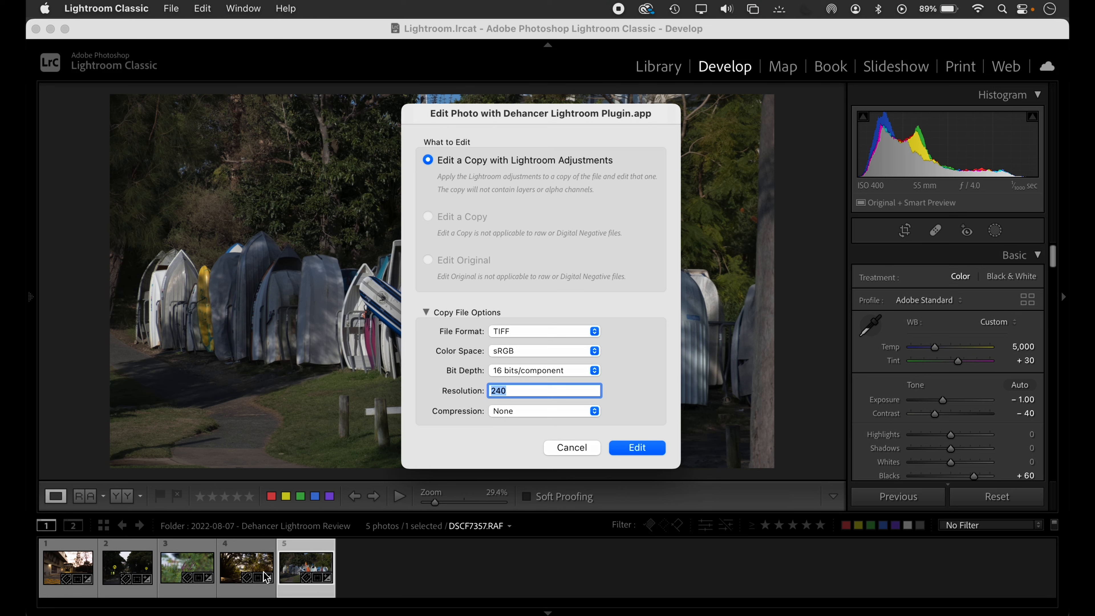
left_click(637, 449)
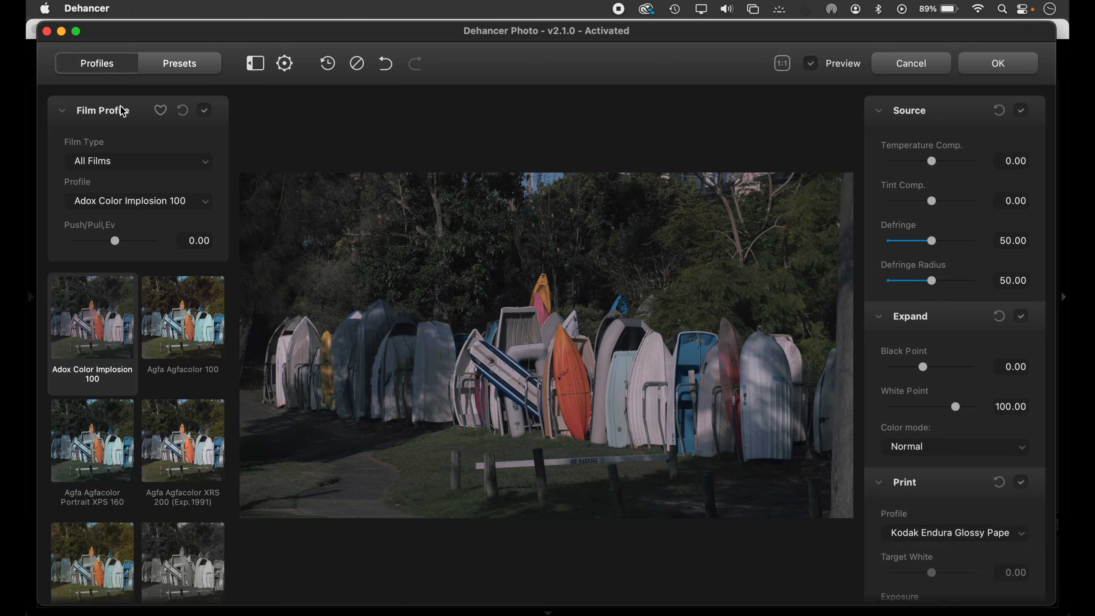
- Look at the presets view and return to the film profiles
left_click(185, 70)
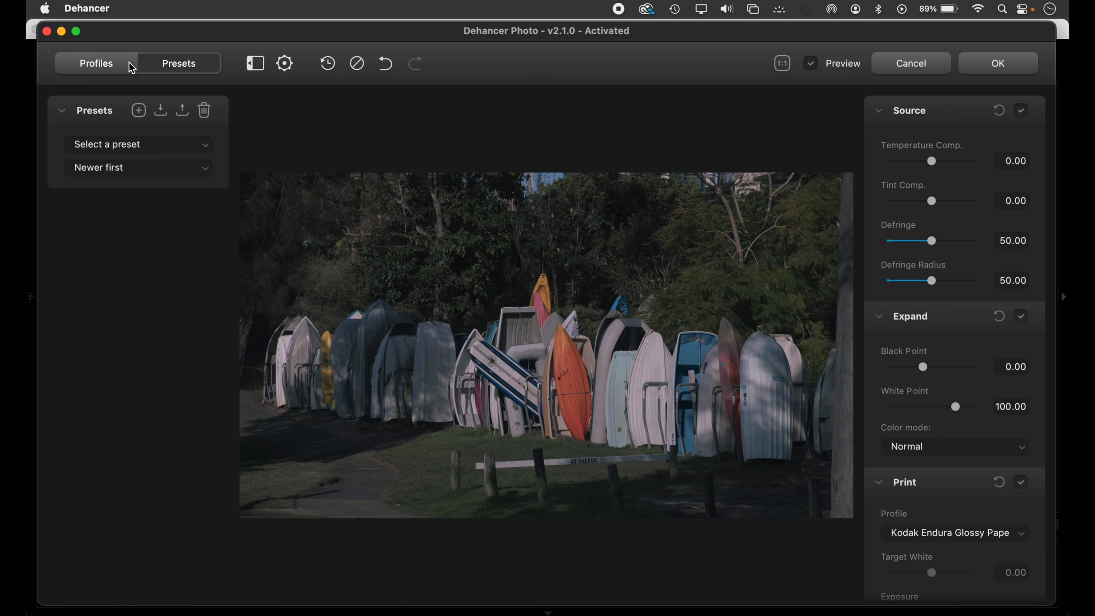
left_click(104, 71)
left_click(171, 75)
left_click(104, 72)
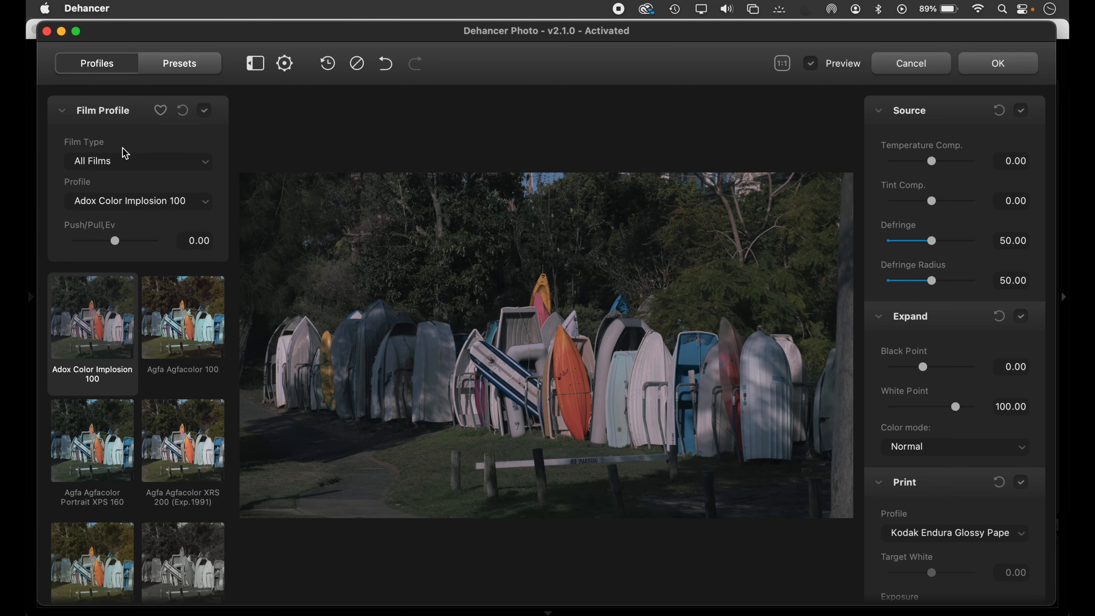
- Compare the photo with the film profile disabled and enabled, leaving the profile on
left_click(161, 111)
left_click(161, 112)
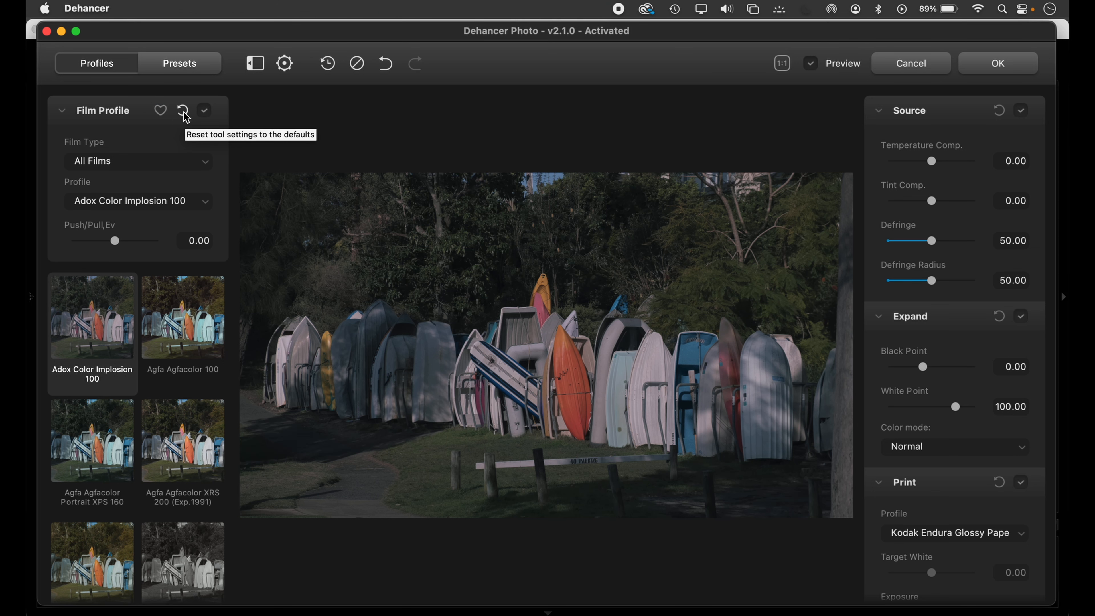
left_click(205, 111)
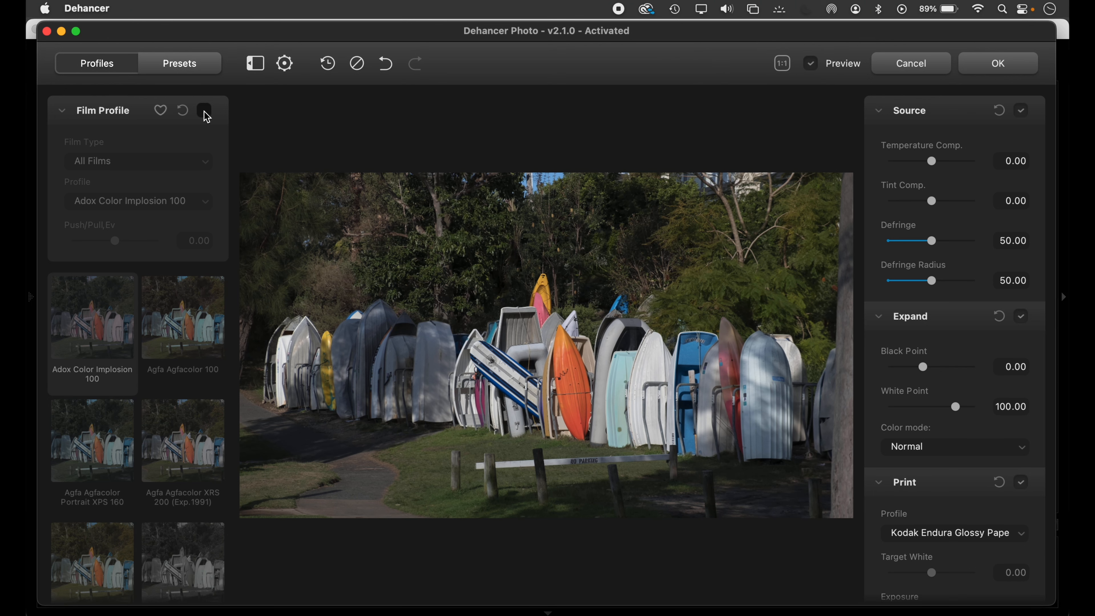
left_click(205, 111)
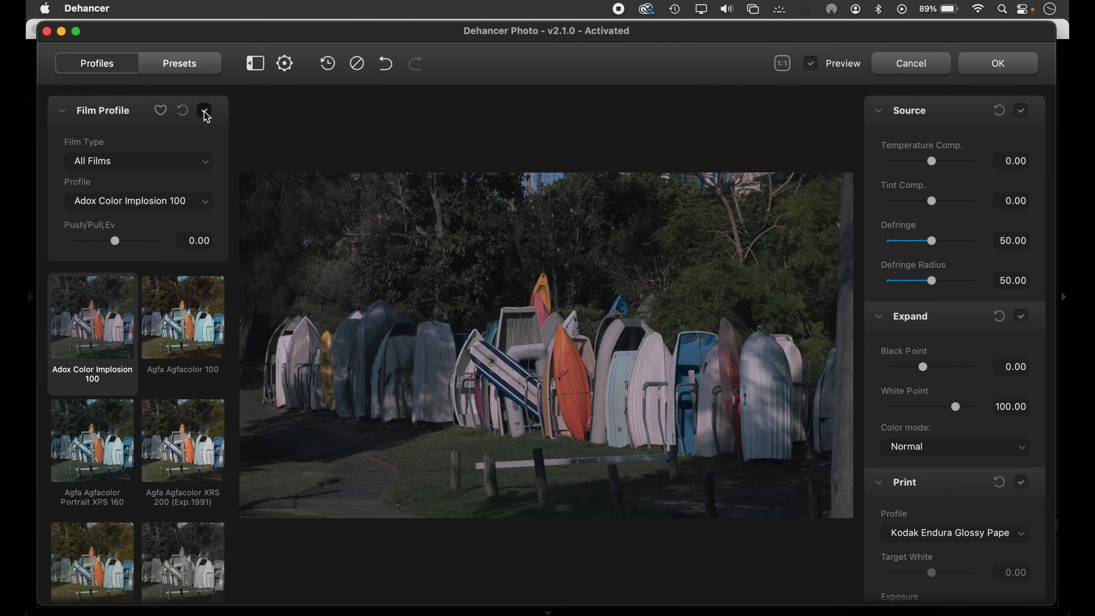
left_click(205, 113)
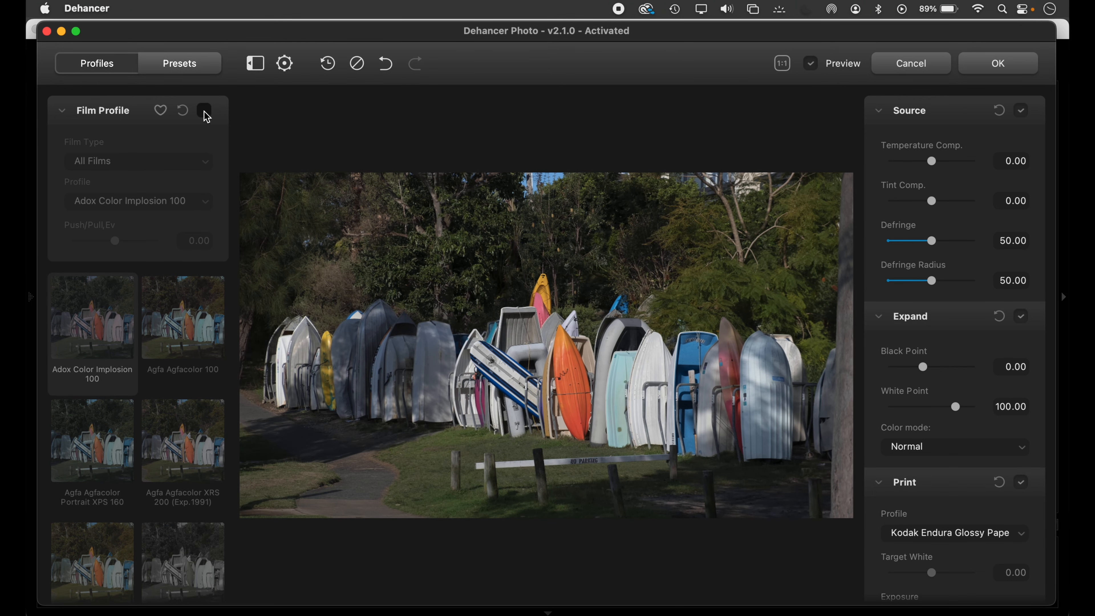
left_click(205, 111)
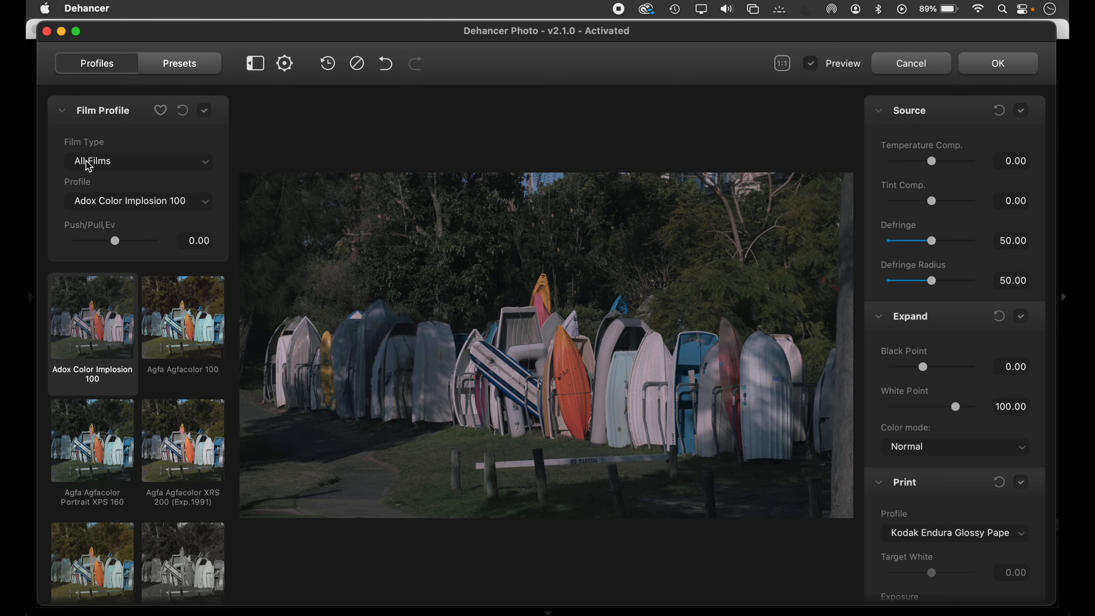
- Browse the film profile thumbnails and limit the film type to Motion Picture
scroll(115, 452, "down", 2)
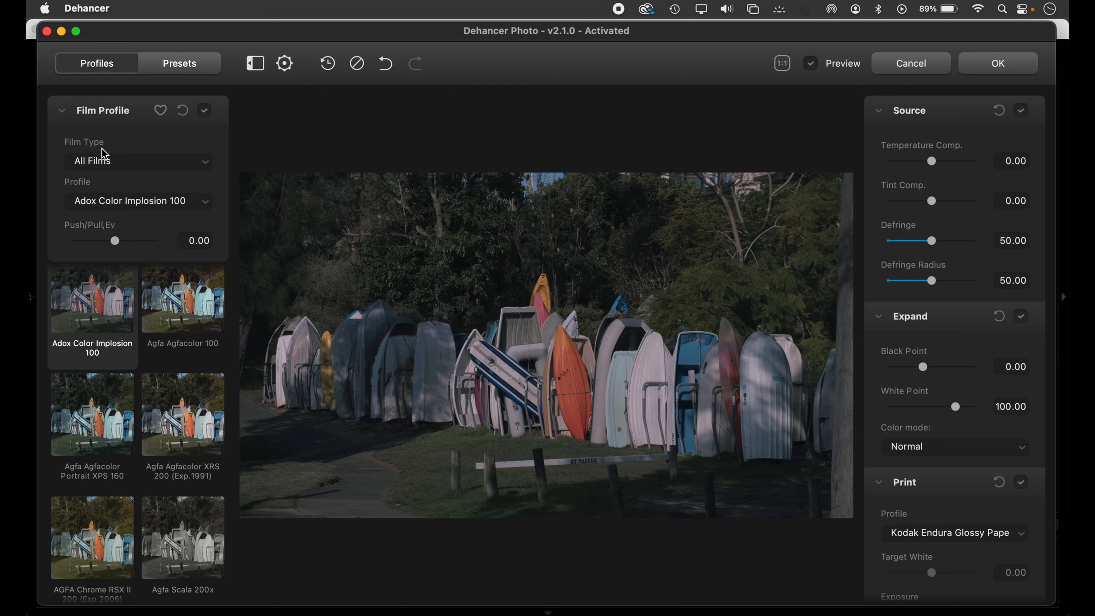
scroll(107, 378, "down", 5)
scroll(106, 377, "down", 5)
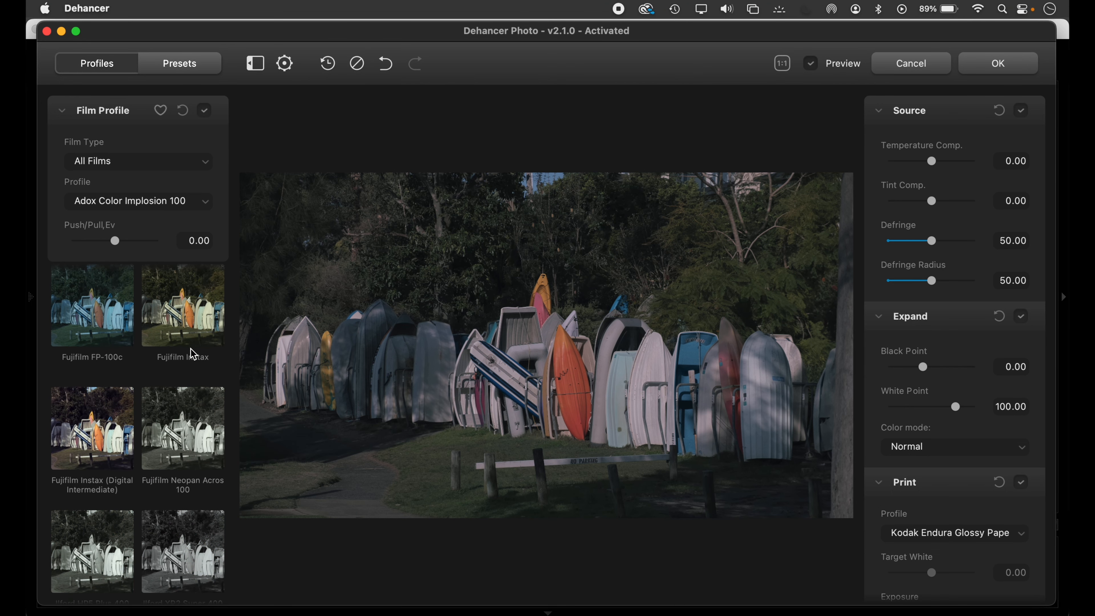
scroll(175, 408, "up", 12)
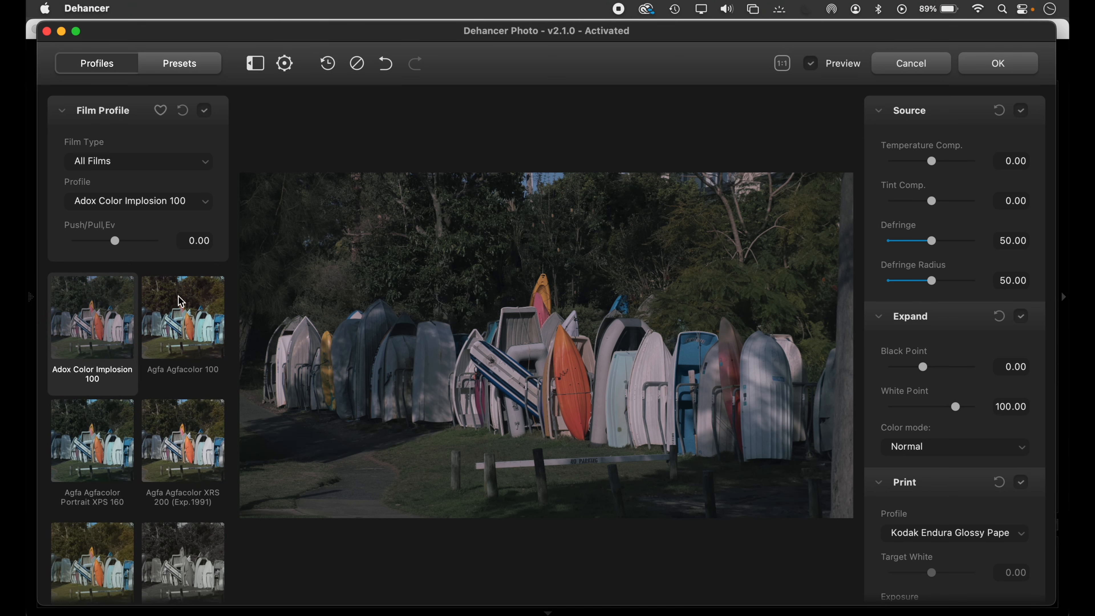
left_click(209, 166)
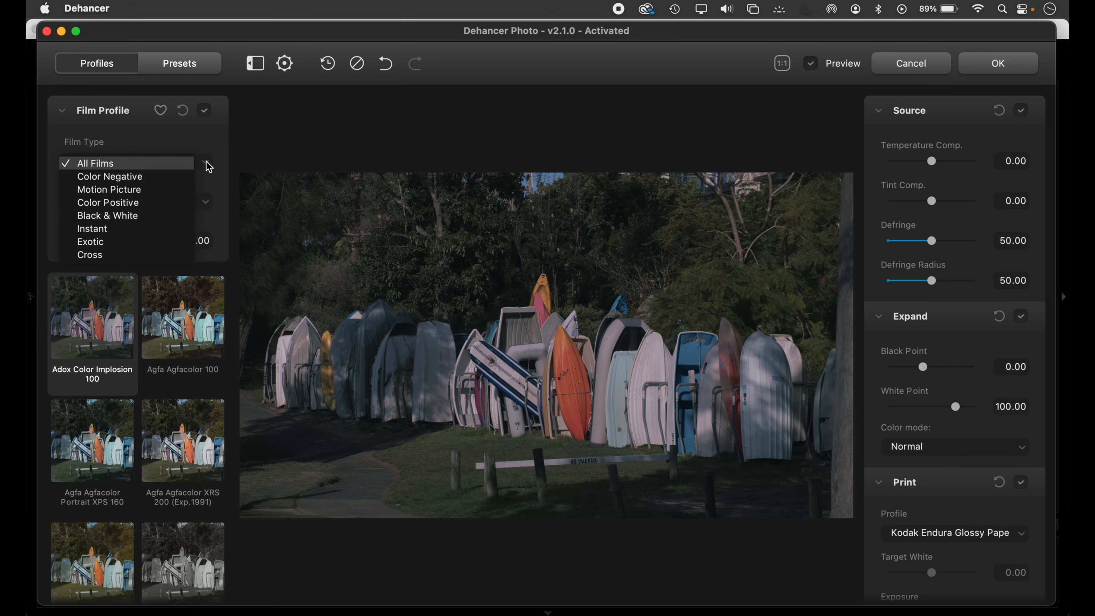
left_click(161, 189)
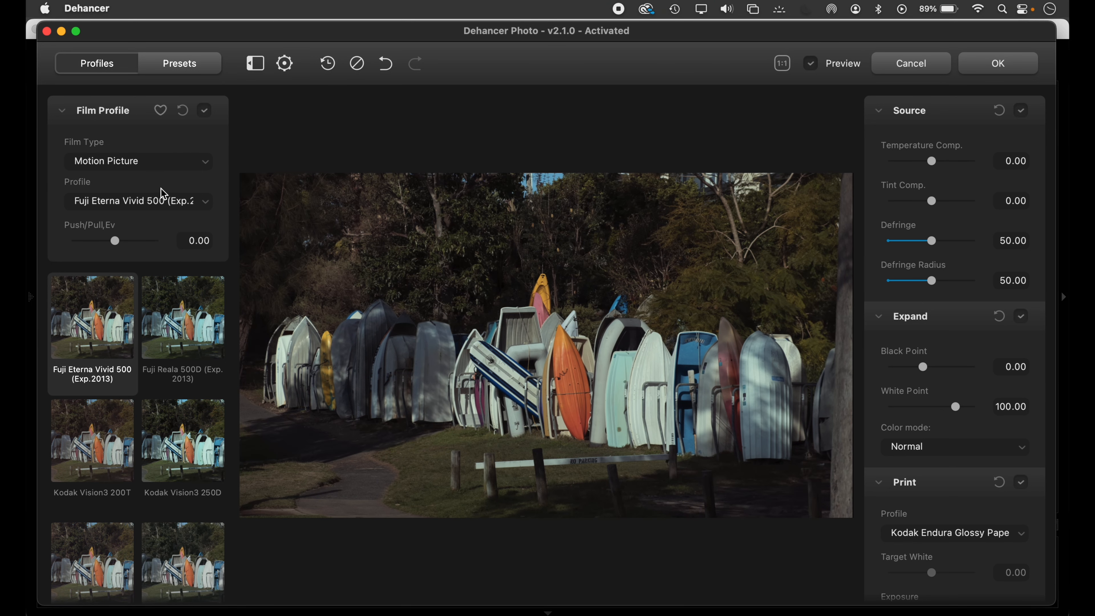
- Review the Motion Picture film profiles, then try a lower Push/Pull value and reset it to 0.00
scroll(160, 393, "down", 2)
scroll(162, 397, "up", 2)
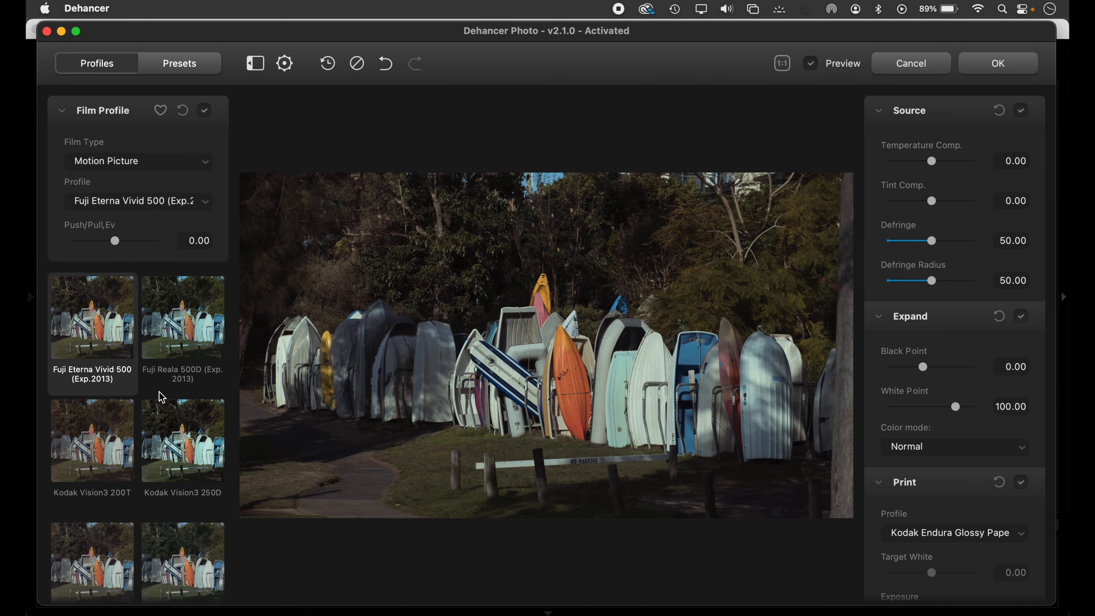
left_click(206, 202)
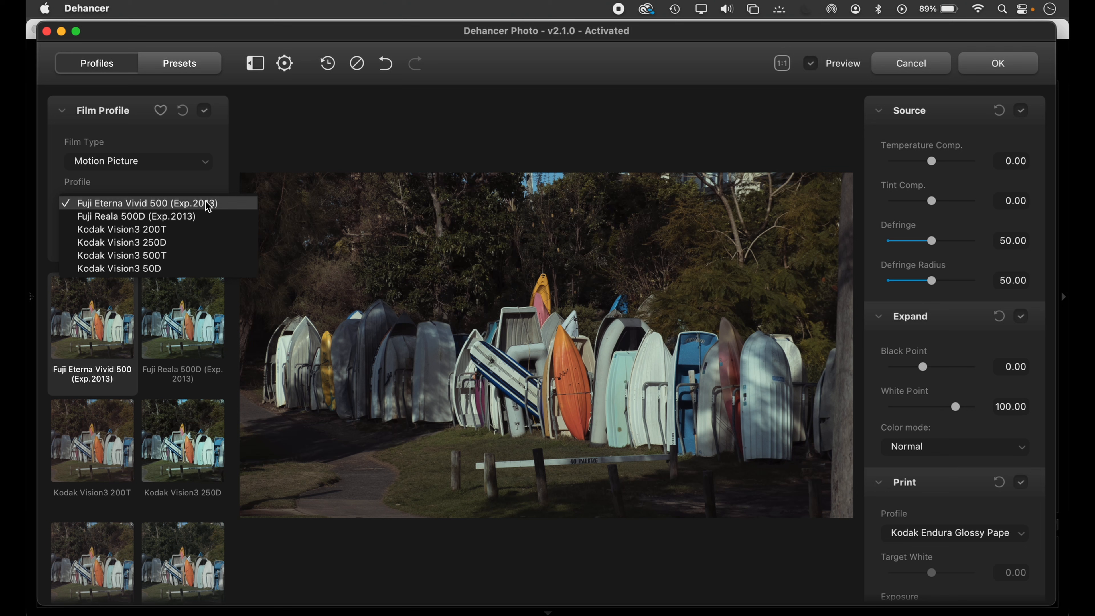
left_click(211, 179)
left_click_drag(121, 247, 91, 242)
double_click(92, 244)
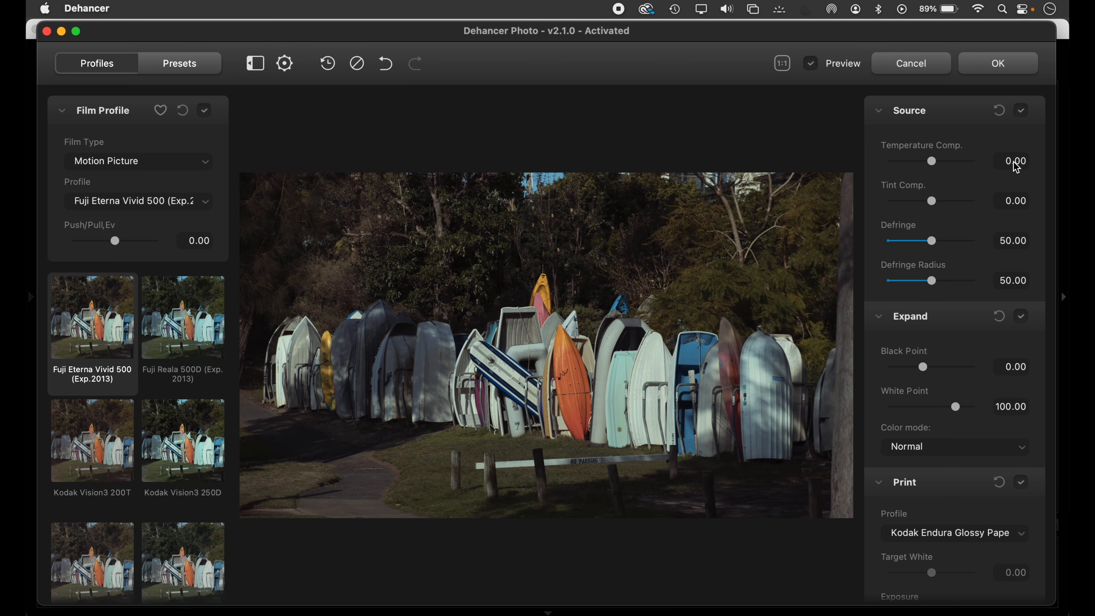
- Check the plugin settings with the film profile sidebar hidden, and show the sidebar again
left_click(256, 65)
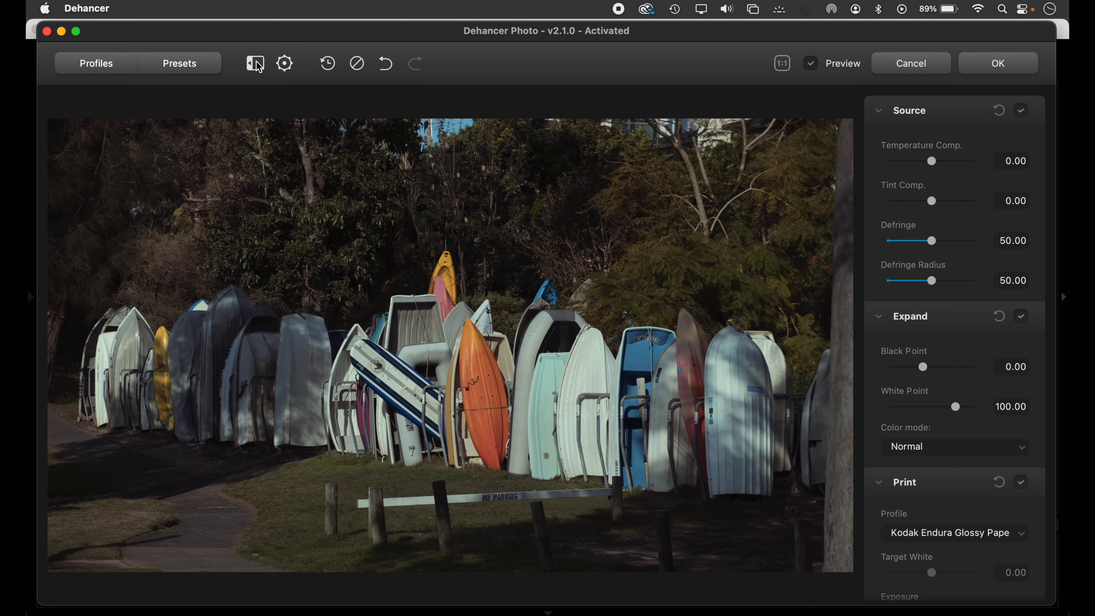
left_click(255, 64)
left_click(258, 65)
left_click(285, 64)
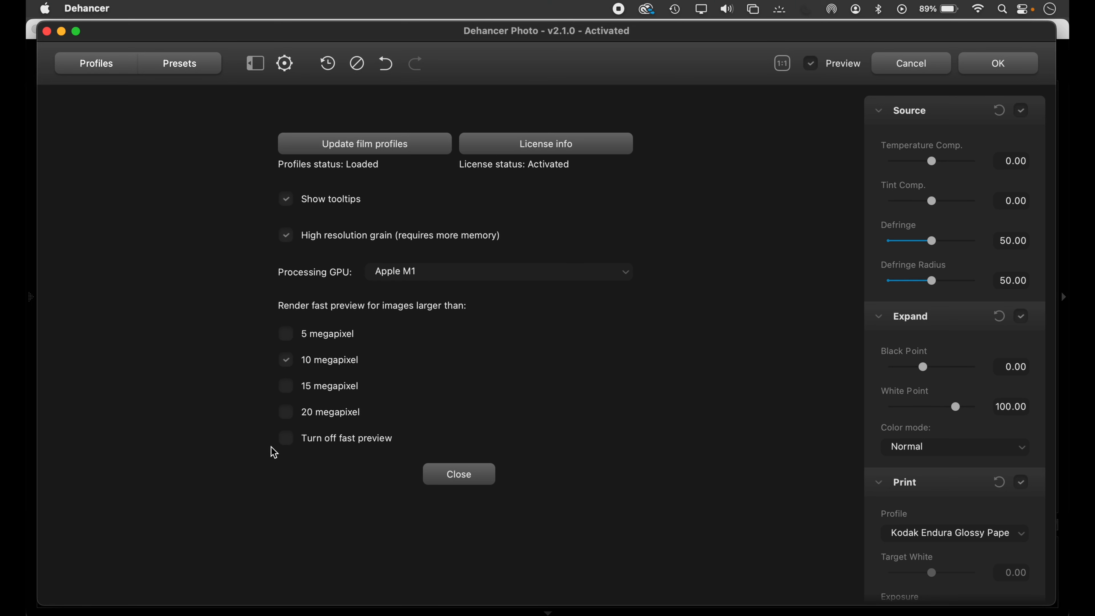
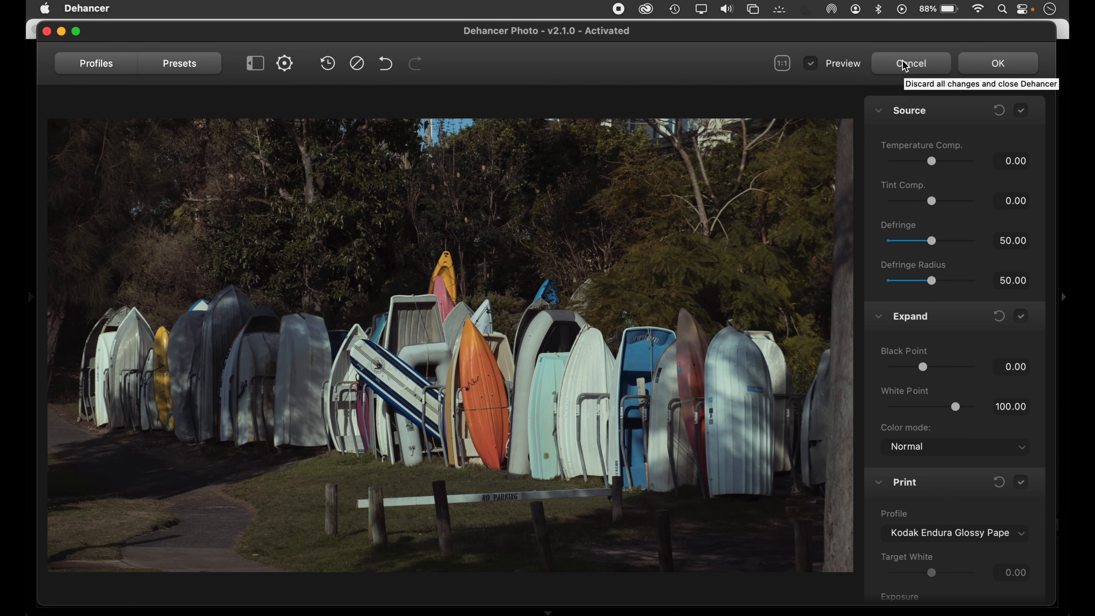
left_click(254, 68)
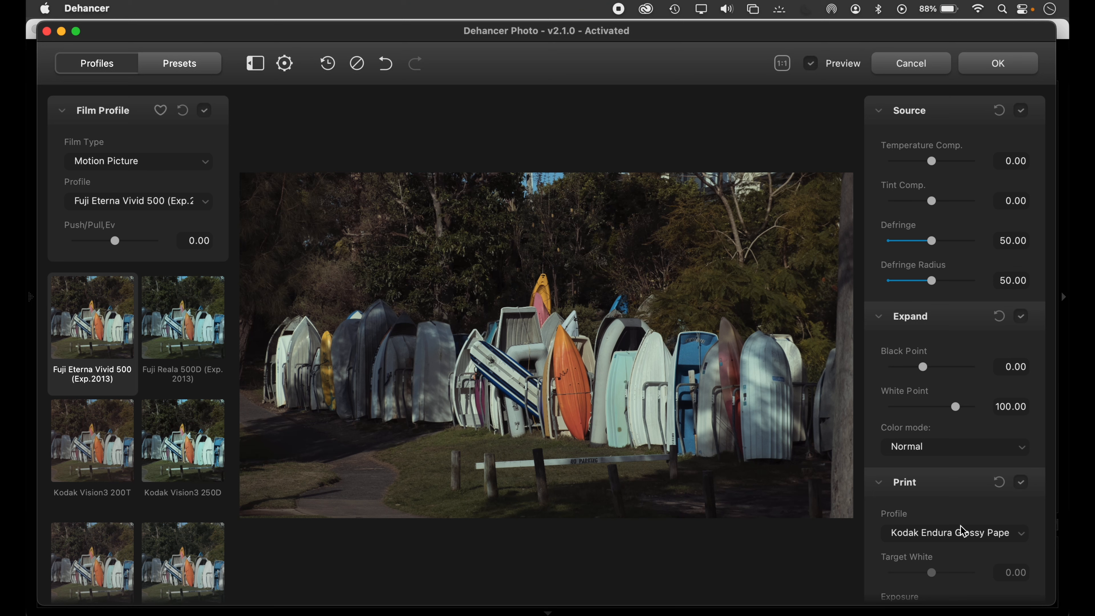
- Compare the photo with the Motion Picture film profile off and on, and apply the Kodak Vision3 250D profile
scroll(962, 531, "down", 20)
scroll(962, 544, "up", 20)
scroll(115, 450, "down", 1)
left_click(204, 111)
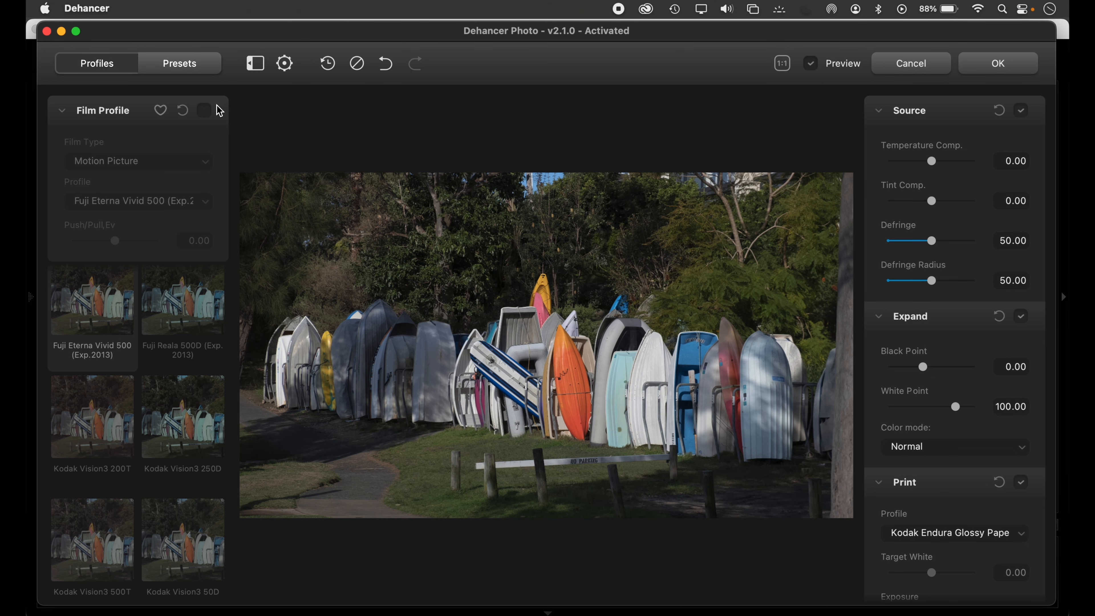
left_click(204, 111)
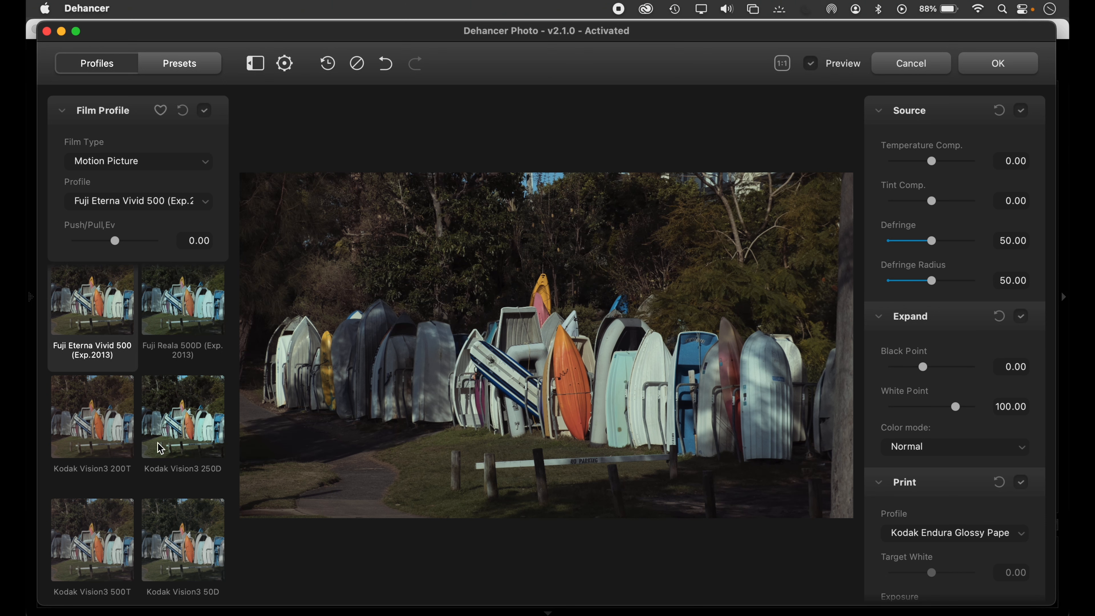
scroll(159, 449, "down", 1)
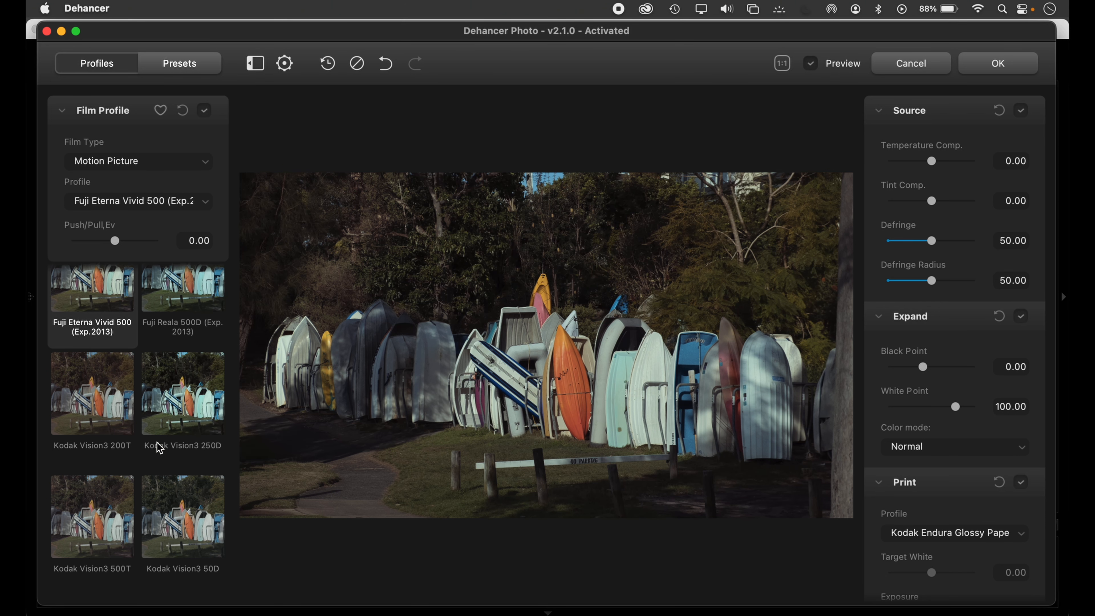
left_click(193, 407)
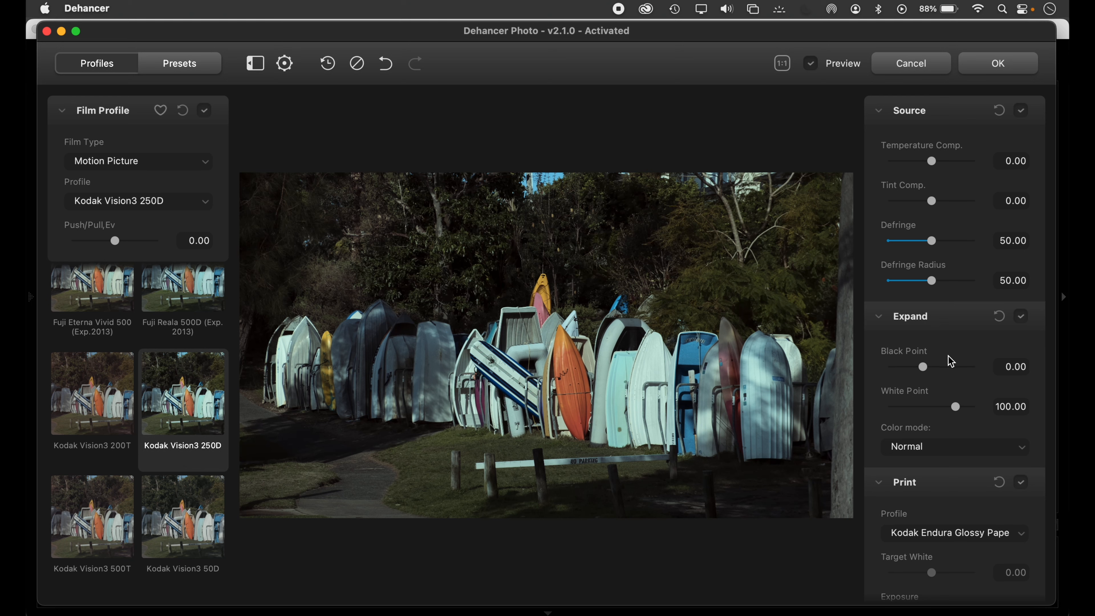
- Lower the Expand black point to -0.13 and the white point to 88.98
left_click_drag(927, 370, 925, 370)
left_click_drag(955, 406, 924, 364)
double_click(919, 405)
left_click_drag(955, 406, 948, 408)
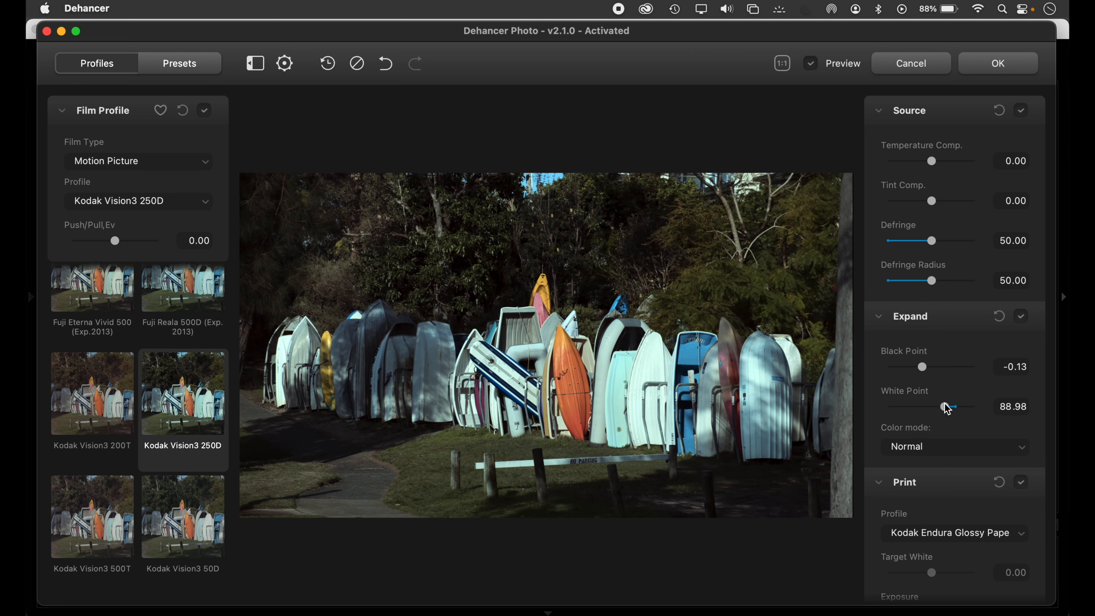
- Return the Expand white point to 100.00 and try the Luma color mode, switching back to Normal
left_click(912, 446)
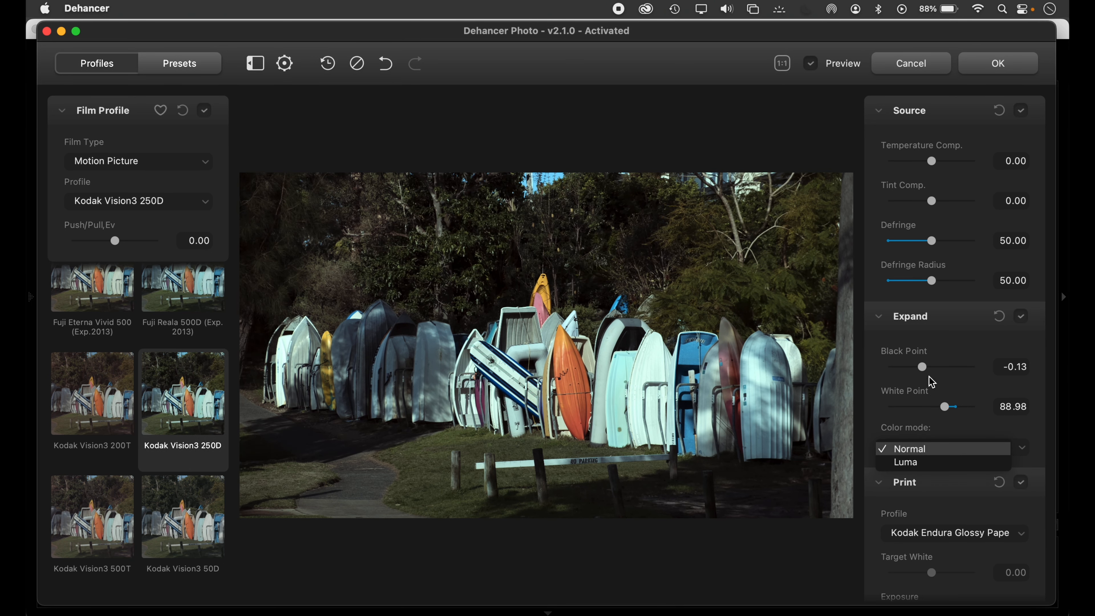
left_click(956, 423)
mouse_move(944, 406)
left_mouse_down()
mouse_move(916, 407)
mouse_move(968, 407)
mouse_move(943, 407)
mouse_move(956, 407)
left_mouse_up()
left_click(944, 447)
left_click(944, 462)
left_click(939, 442)
left_click(909, 431)
- Set the Expand black point to -1.24 and the white point to 95.29
left_click_drag(923, 365, 919, 367)
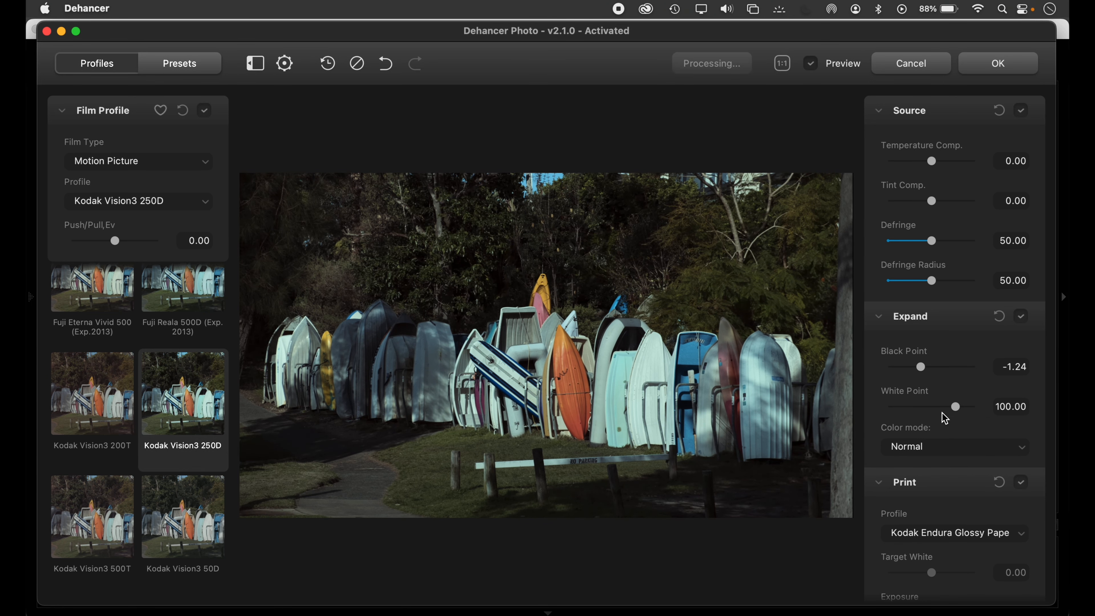
left_click_drag(954, 409, 950, 408)
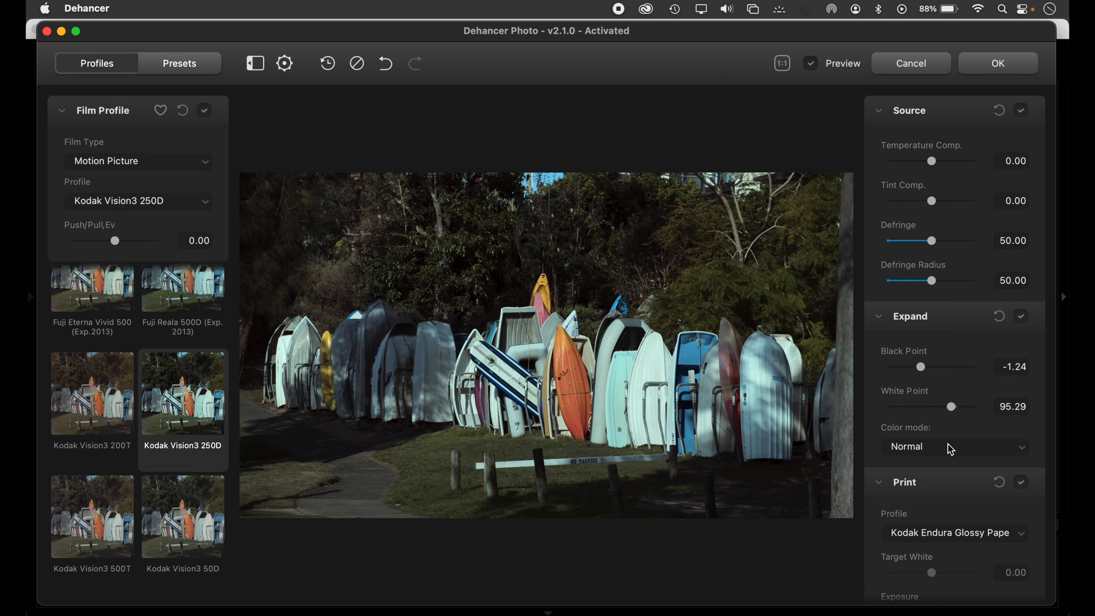
- Try the Color Negative film type and switch back to Motion Picture with the Fuji Eterna Vivid 500 profile
scroll(950, 449, "down", 5)
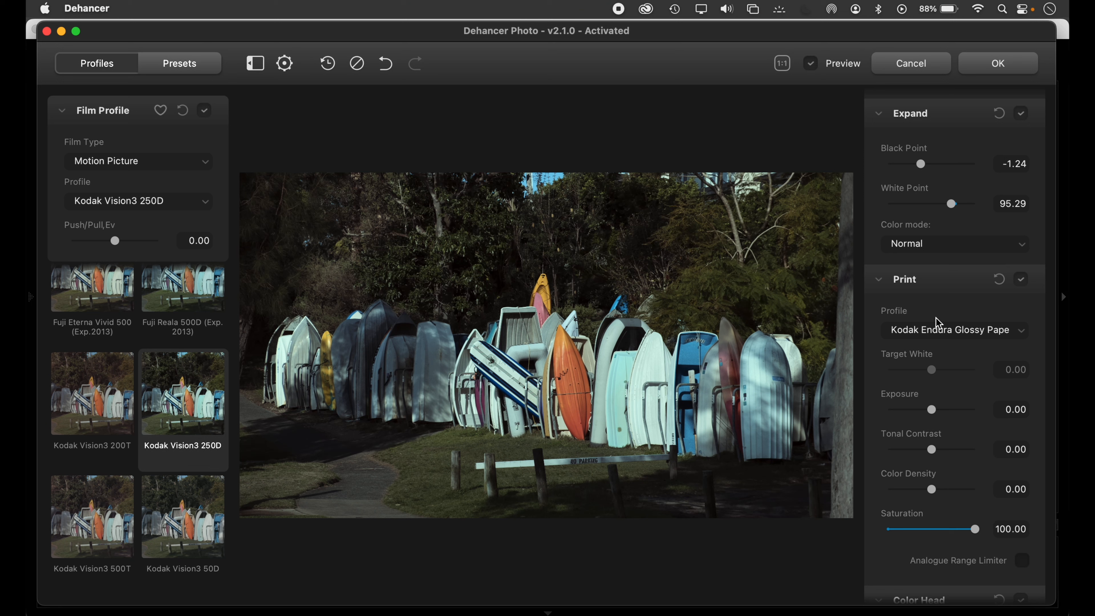
left_click(209, 170)
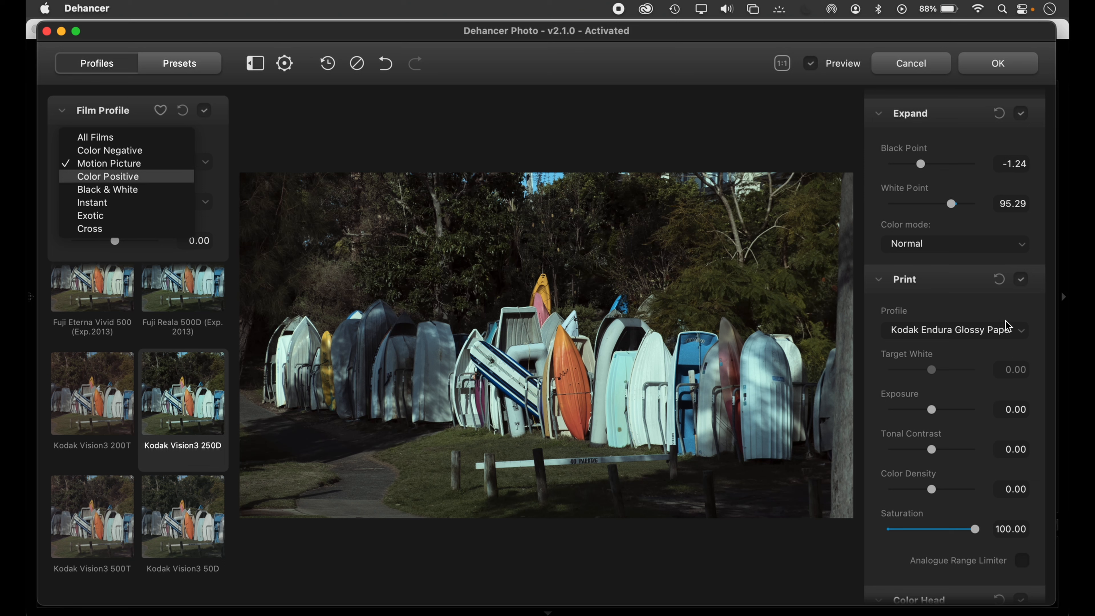
left_click(1025, 335)
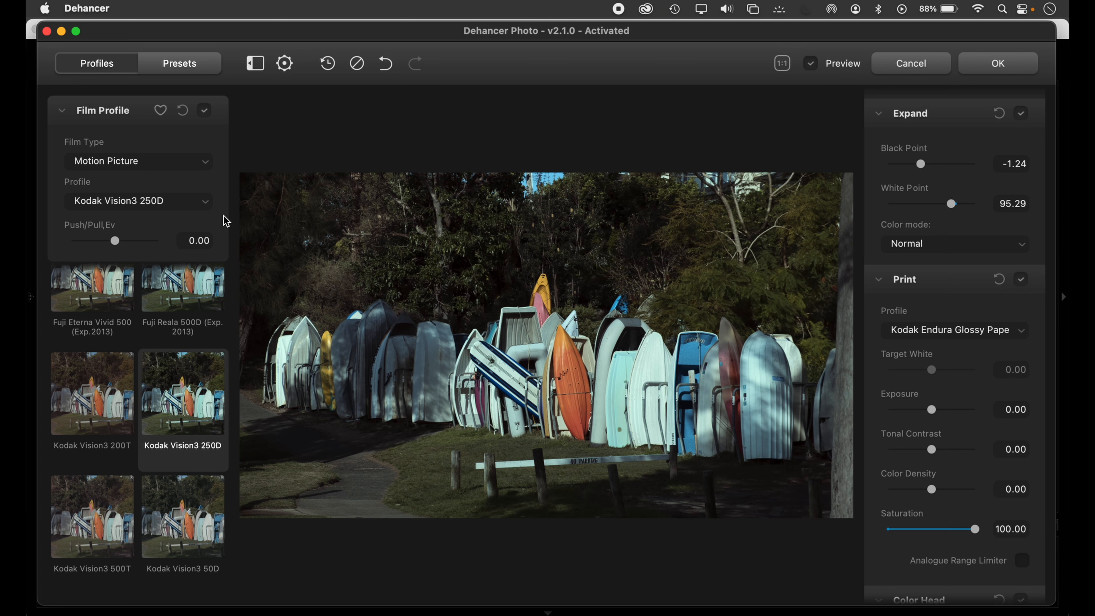
left_click(207, 166)
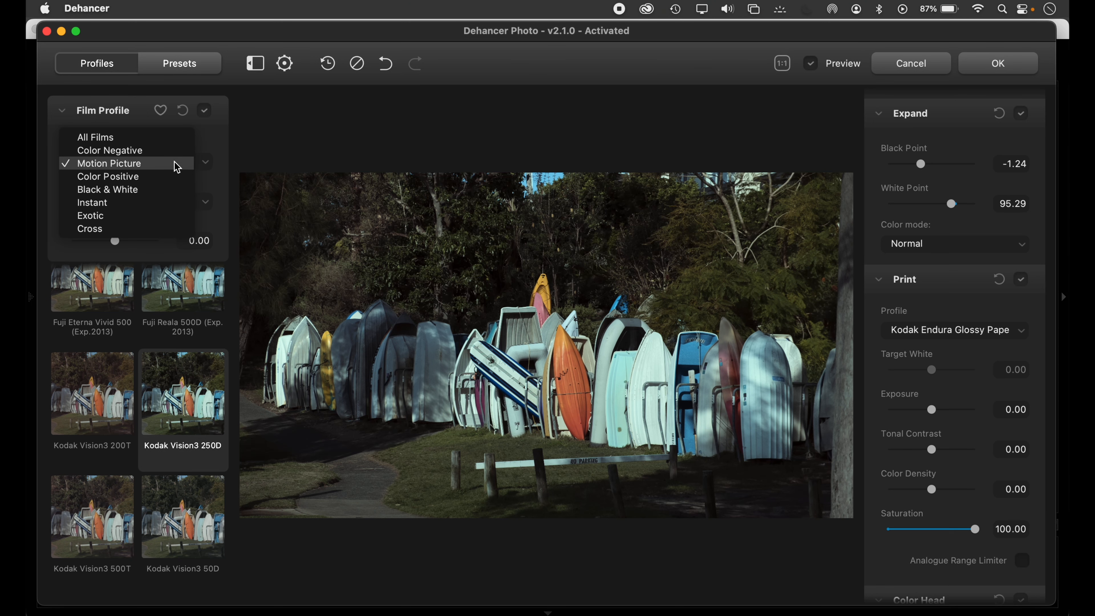
left_click(173, 150)
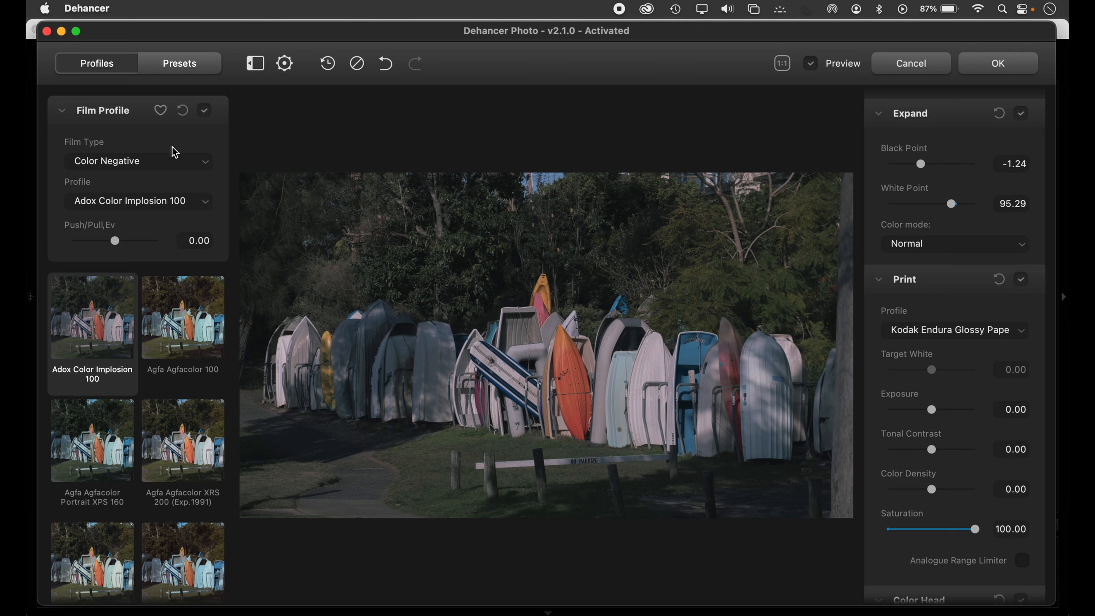
left_click(204, 163)
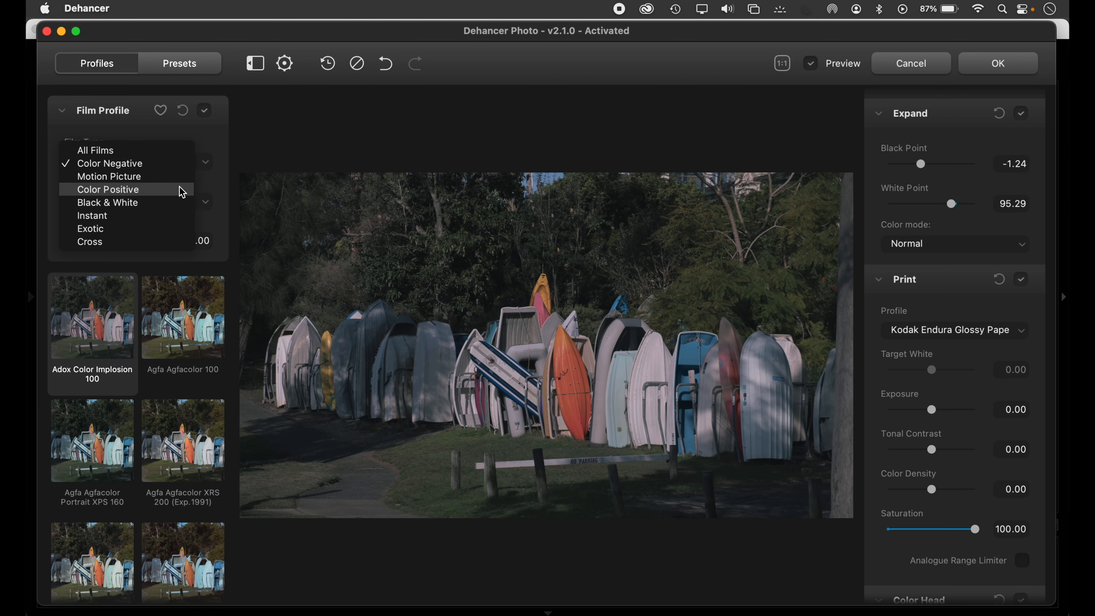
left_click(181, 177)
- Apply the Kodak 2383 Print Film profile with tonal contrast 18.32, color density 28.46 and exposure 0.44, and test the Analogue Range Limiter, leaving it off
left_click(1013, 334)
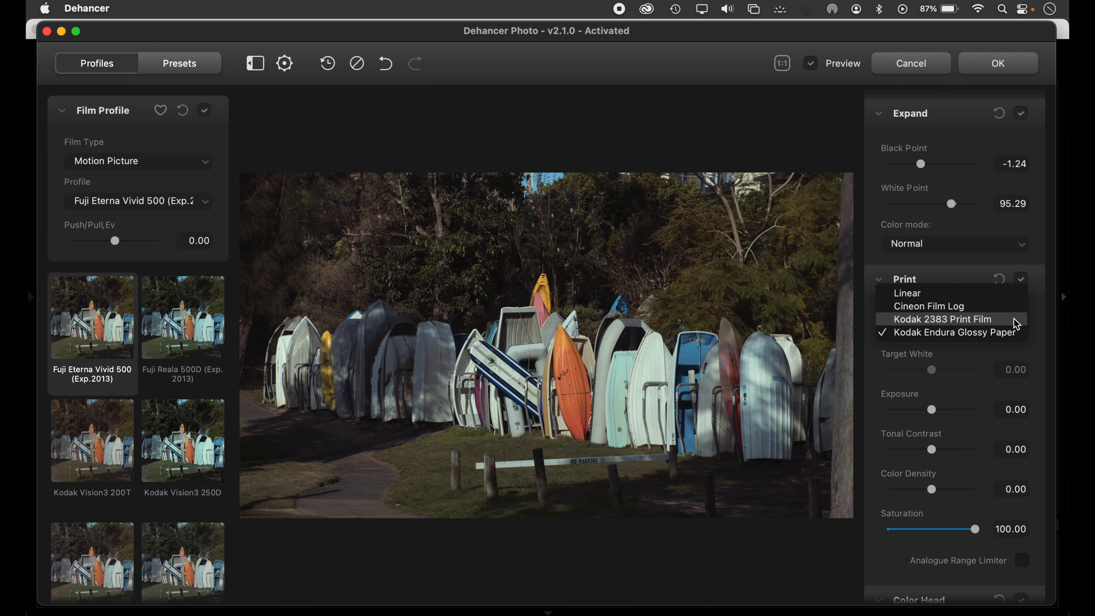
left_click(1014, 321)
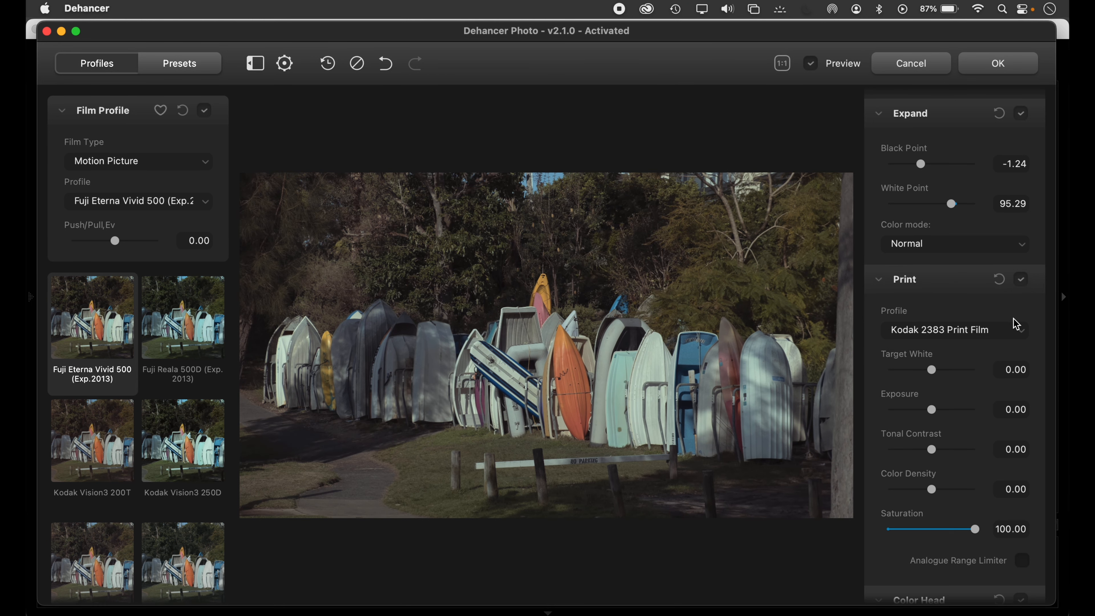
left_click_drag(933, 451, 951, 452)
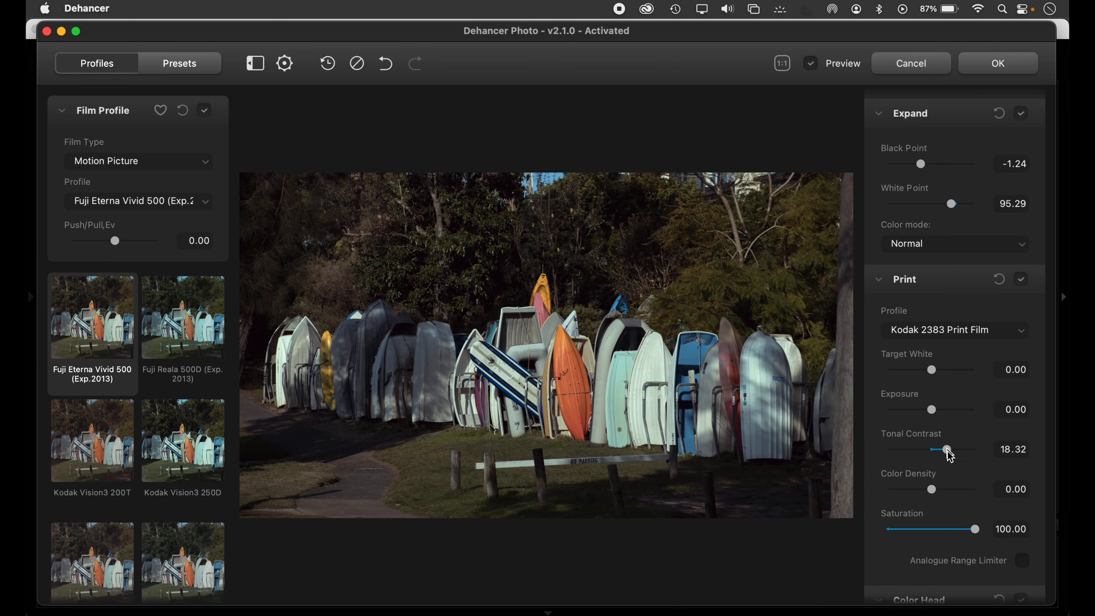
left_click_drag(931, 491, 944, 490)
mouse_move(934, 414)
left_mouse_down()
mouse_move(924, 412)
mouse_move(937, 410)
left_mouse_up()
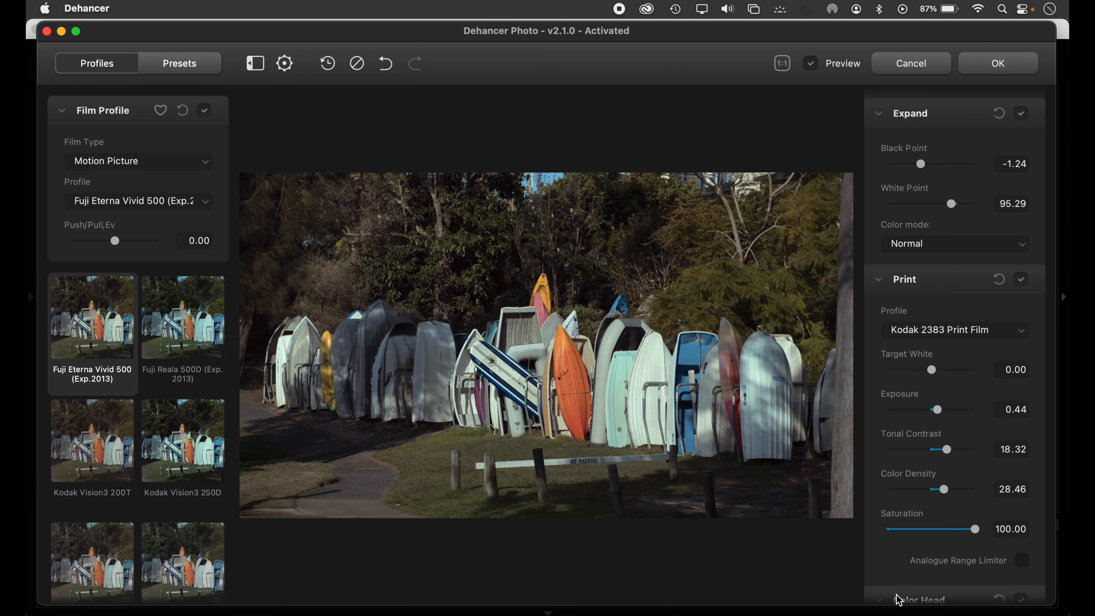
left_click(1024, 561)
left_click(1024, 563)
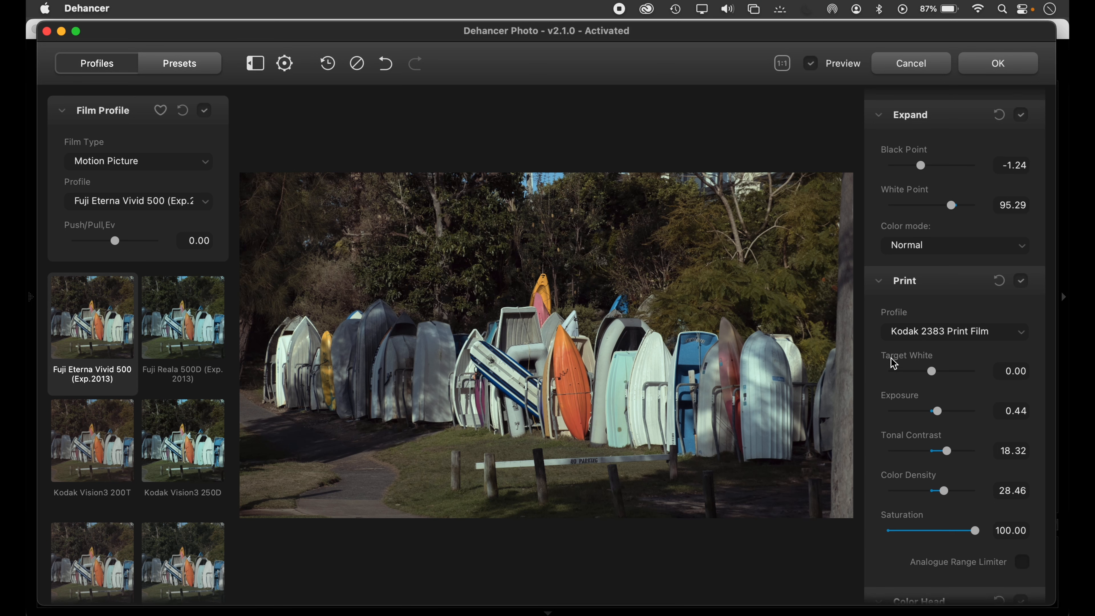
- Set the Expand black point to -2.43 and the white point to 92.20
scroll(890, 358, "up", 4)
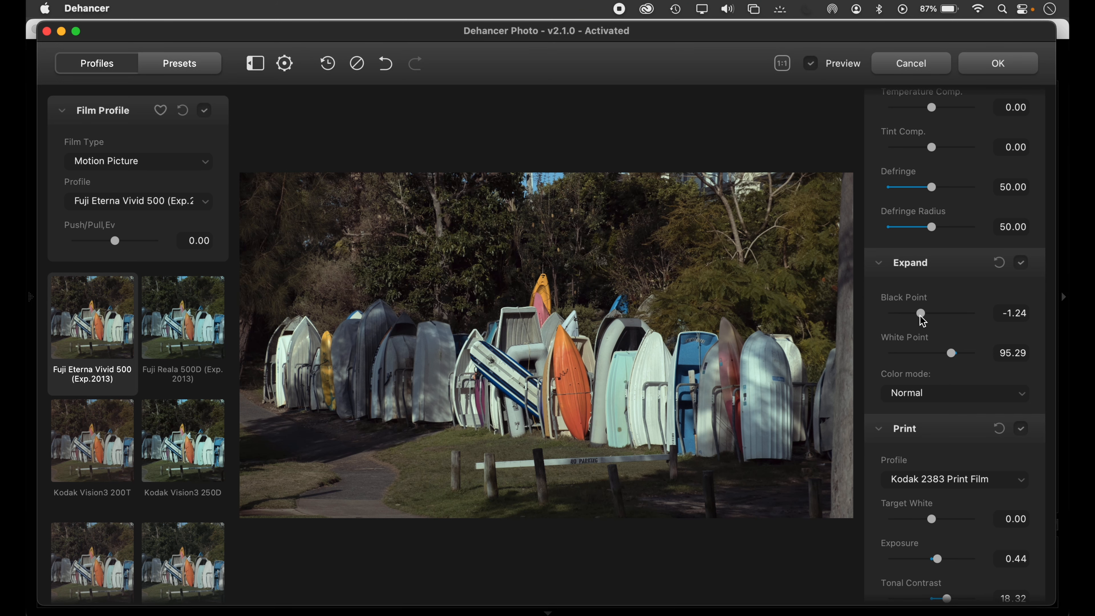
left_click_drag(922, 318, 919, 313)
mouse_move(953, 354)
left_mouse_down()
mouse_move(941, 357)
mouse_move(950, 354)
left_mouse_up()
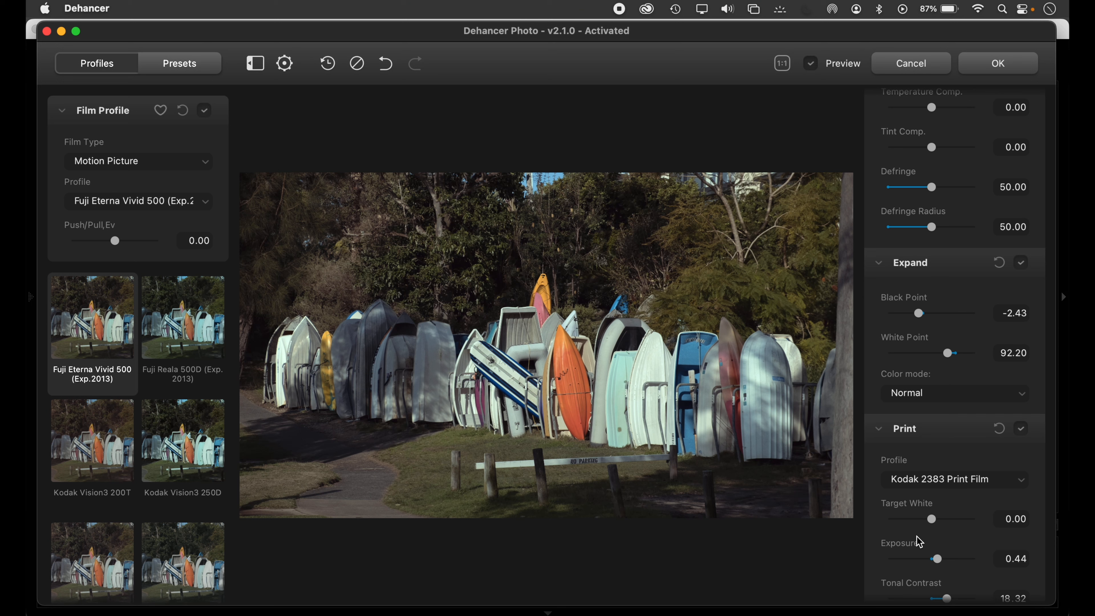
- Try shifting the Color Head's Yellow - Blue, Magenta - Green and Cyan - Red balances, resetting each to 0.00
scroll(938, 548, "down", 3)
scroll(938, 549, "down", 3)
scroll(941, 554, "down", 10)
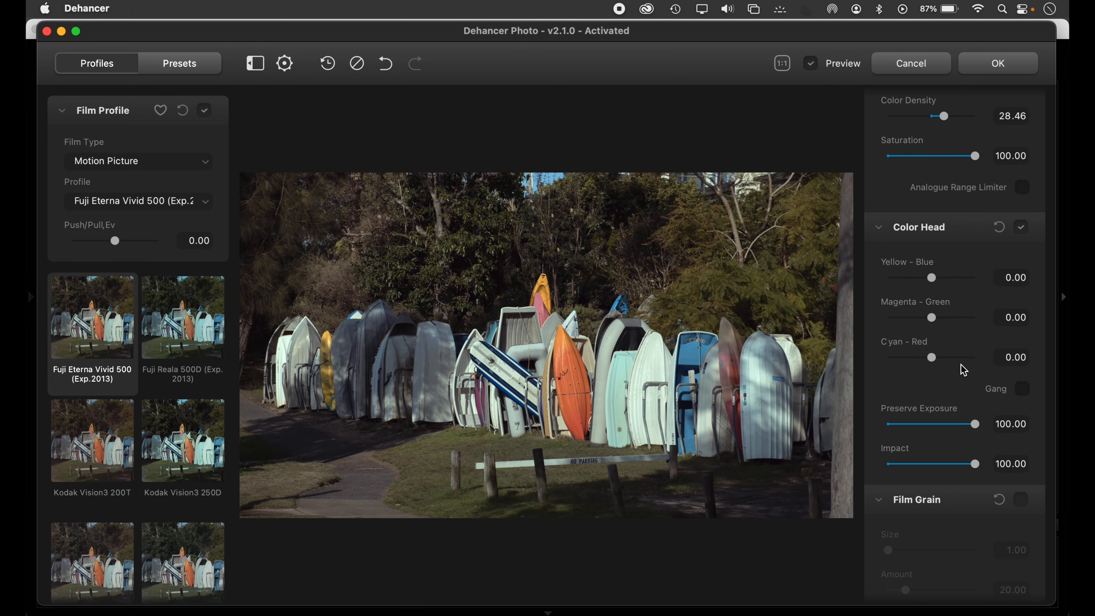
left_click(933, 280)
left_click_drag(932, 280, 946, 320)
double_click(946, 289)
left_click_drag(931, 356, 980, 354)
double_click(975, 357)
double_click(946, 318)
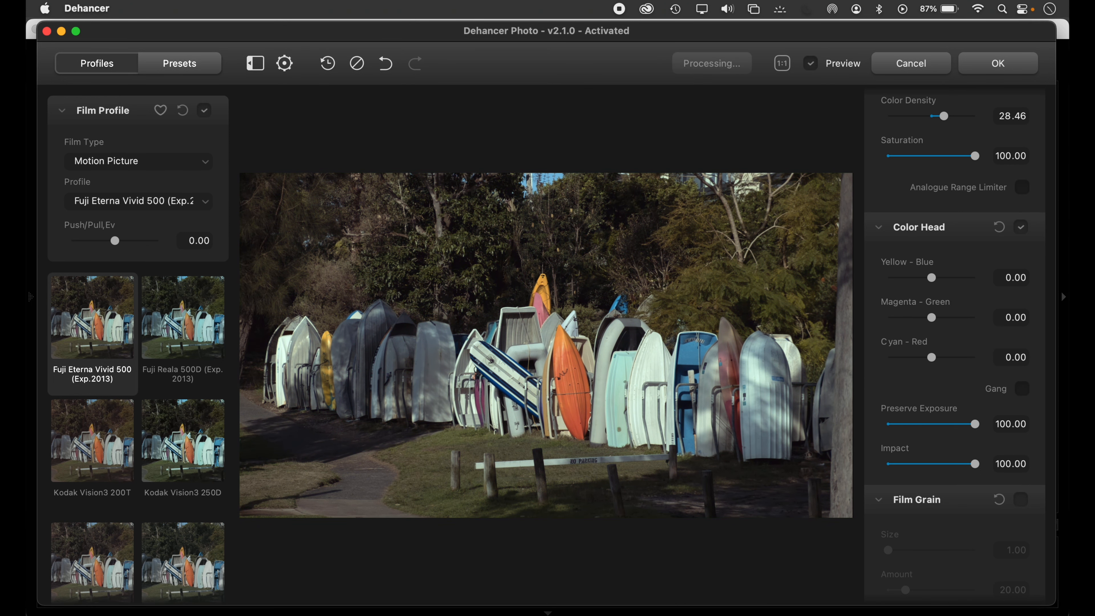
- Try a linked Color Head shift with Gang enabled, reset it to 0.00 and turn Gang off
left_click(1022, 389)
mouse_move(936, 285)
left_mouse_down()
mouse_move(966, 278)
mouse_move(871, 286)
mouse_move(917, 281)
left_mouse_up()
double_click(916, 283)
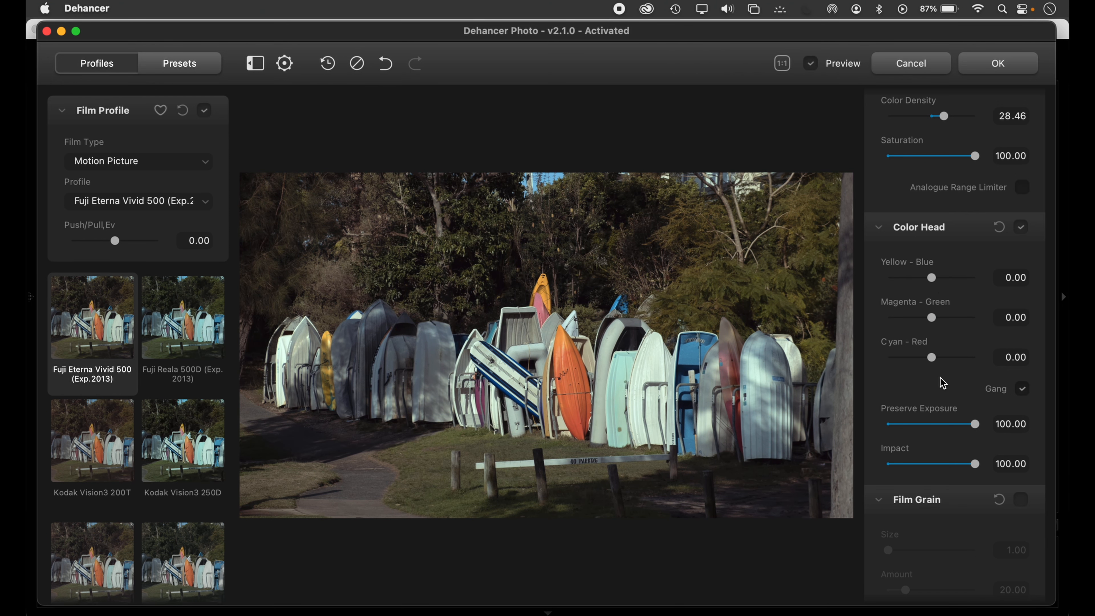
left_click(1026, 392)
- Review the remaining effect settings from Film Grain down to Vignette, and return to Film Grain
scroll(940, 443, "down", 8)
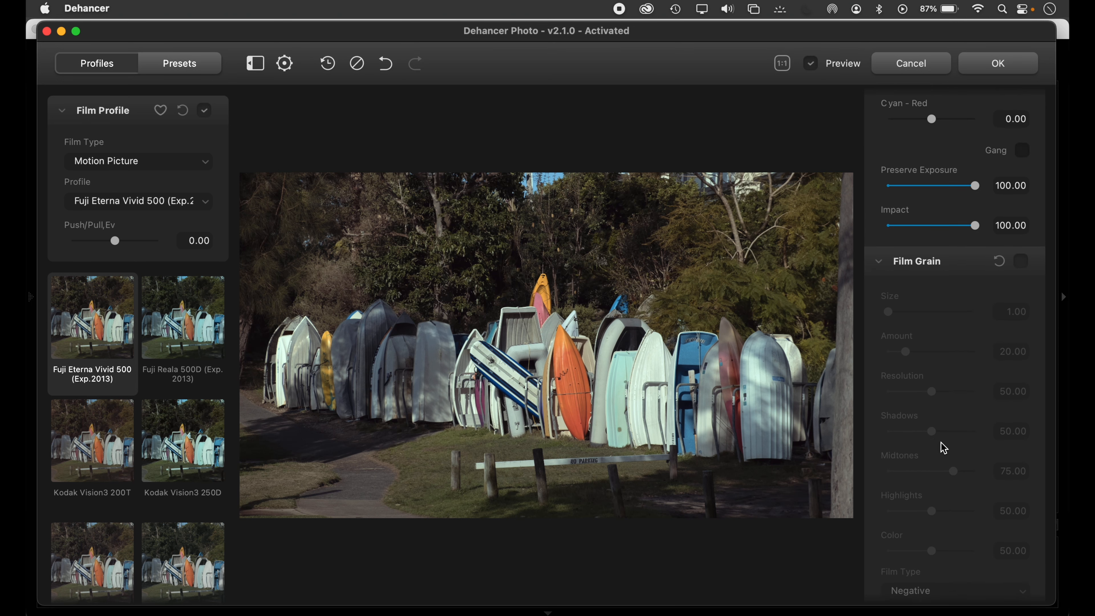
scroll(941, 442, "down", 3)
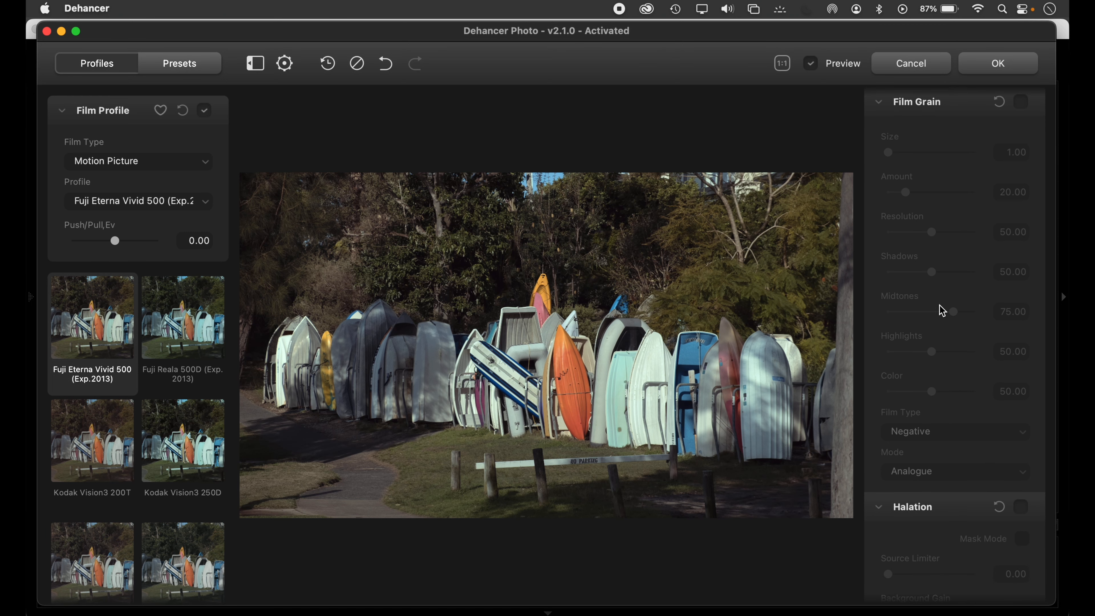
scroll(942, 311, "down", 20)
scroll(942, 310, "down", 12)
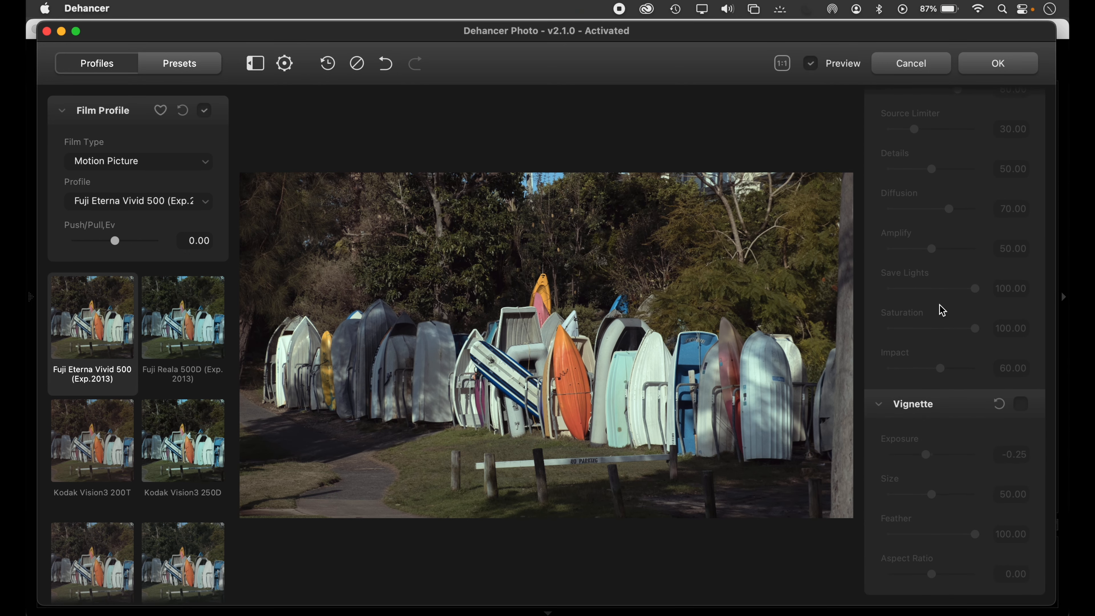
scroll(942, 311, "up", 20)
scroll(943, 310, "up", 9)
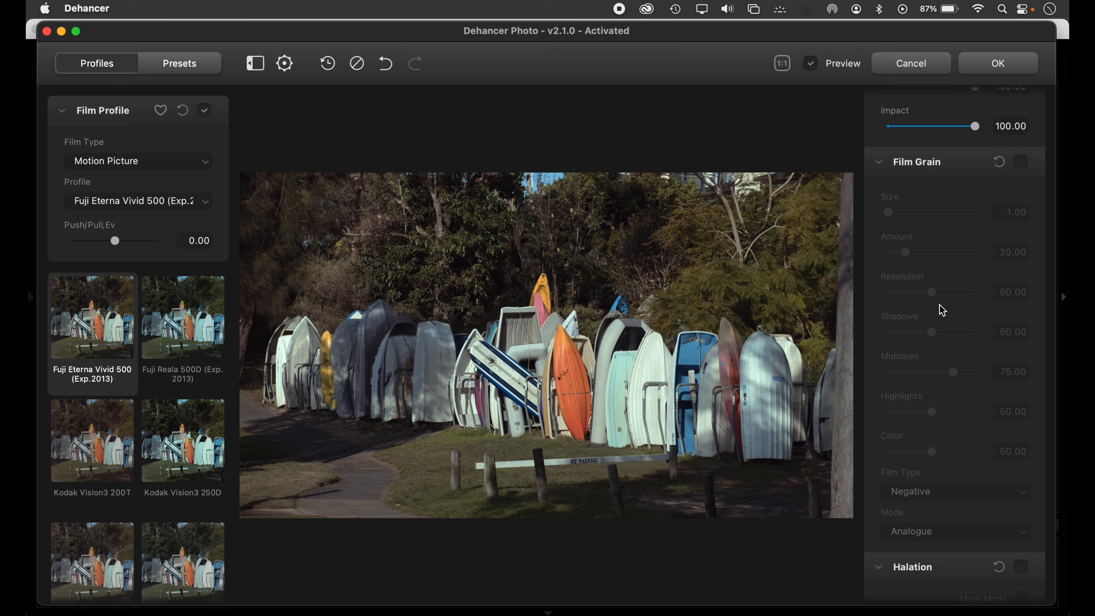
scroll(945, 284, "down", 1)
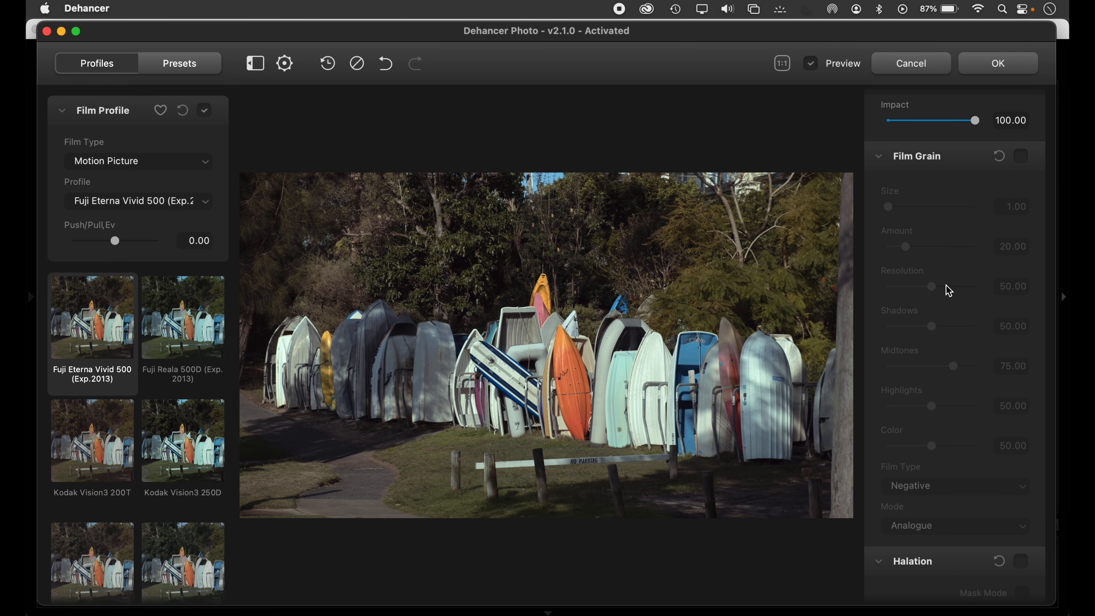
- Enable Film Grain and hide the film profile sidebar to enlarge the preview
left_click(1022, 159)
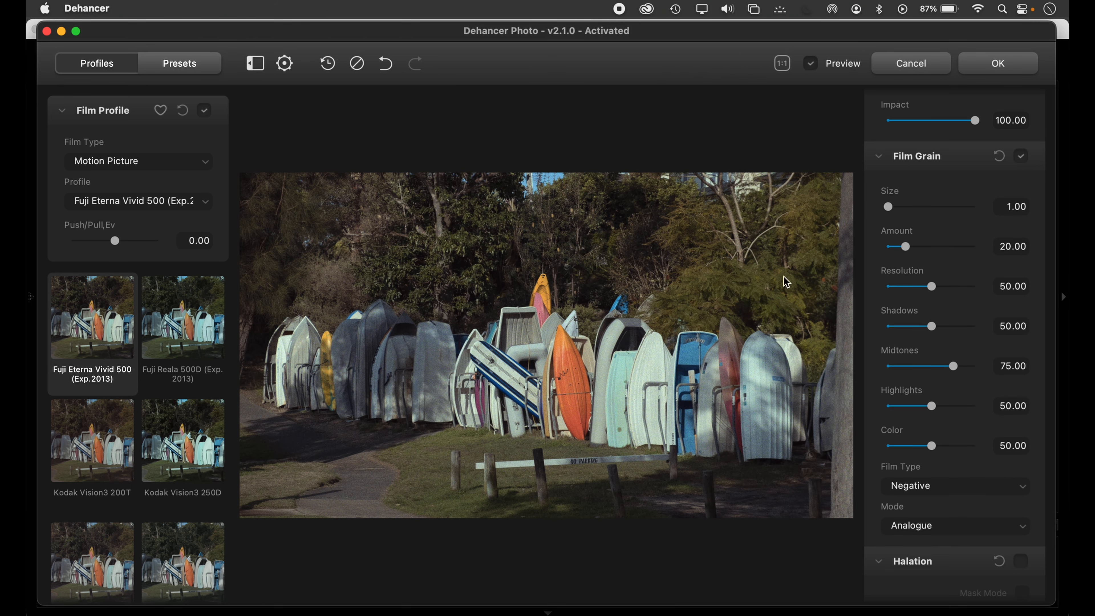
left_click(255, 64)
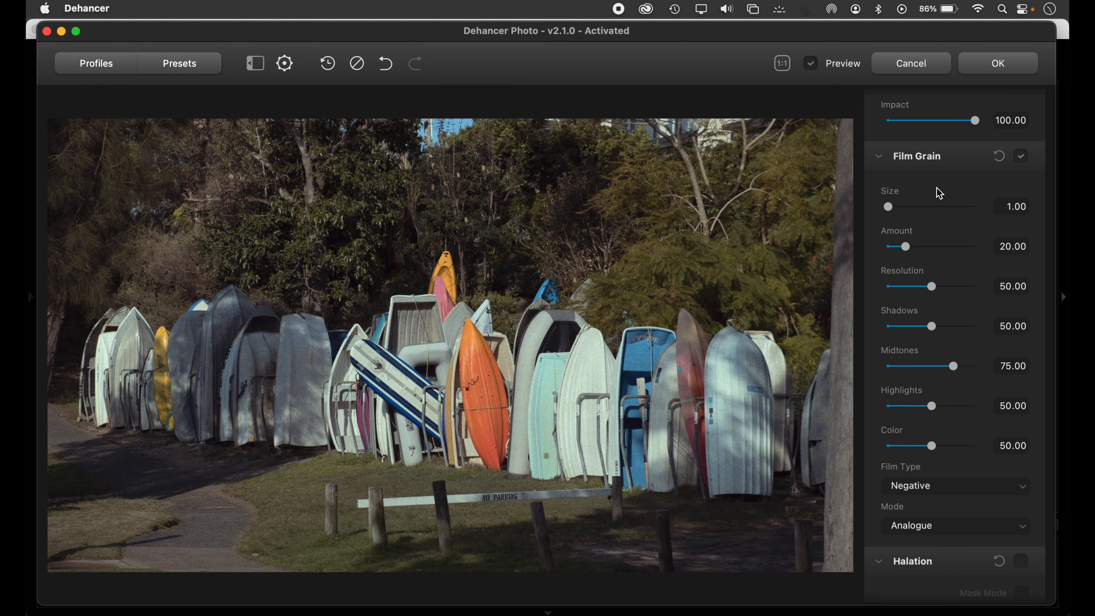
- Exaggerate the film grain with size 11.68, amount 75.79 and resolution 10.36
left_click_drag(890, 207, 972, 209)
left_click_drag(910, 245, 954, 245)
left_click_drag(932, 286, 896, 286)
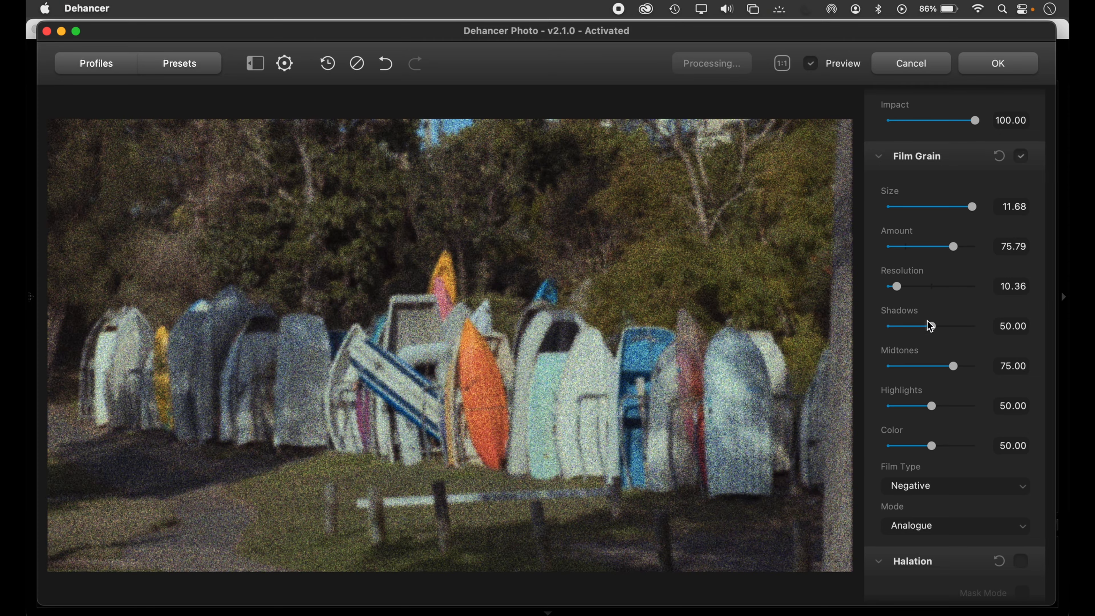
- Reset the grain resolution to 50.00 and amount to 20.00, and set the grain size to 2.00
double_click(895, 287)
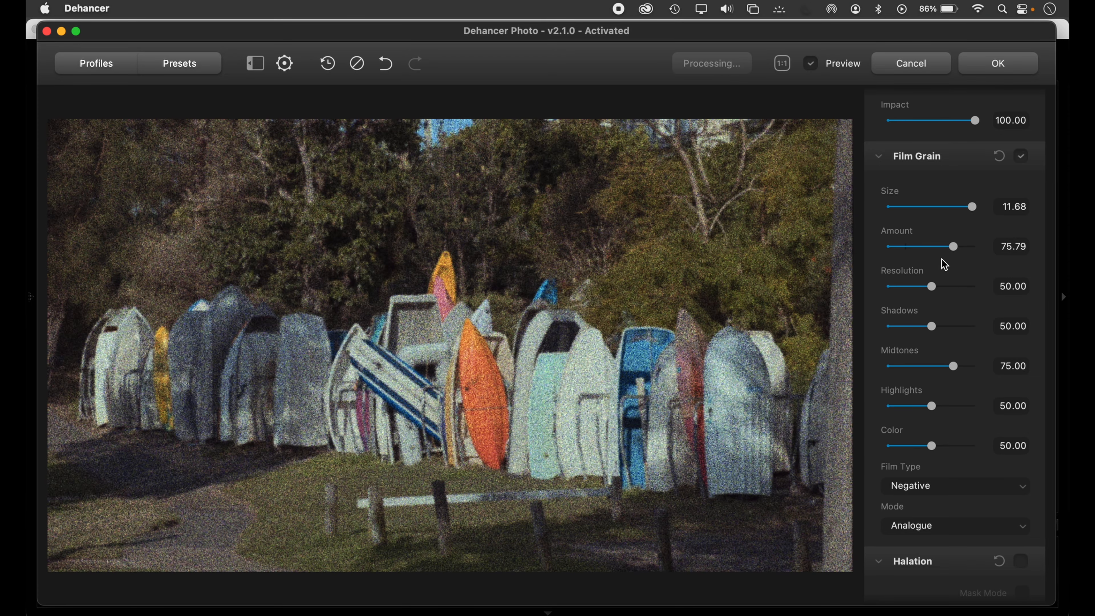
double_click(953, 247)
double_click(973, 207)
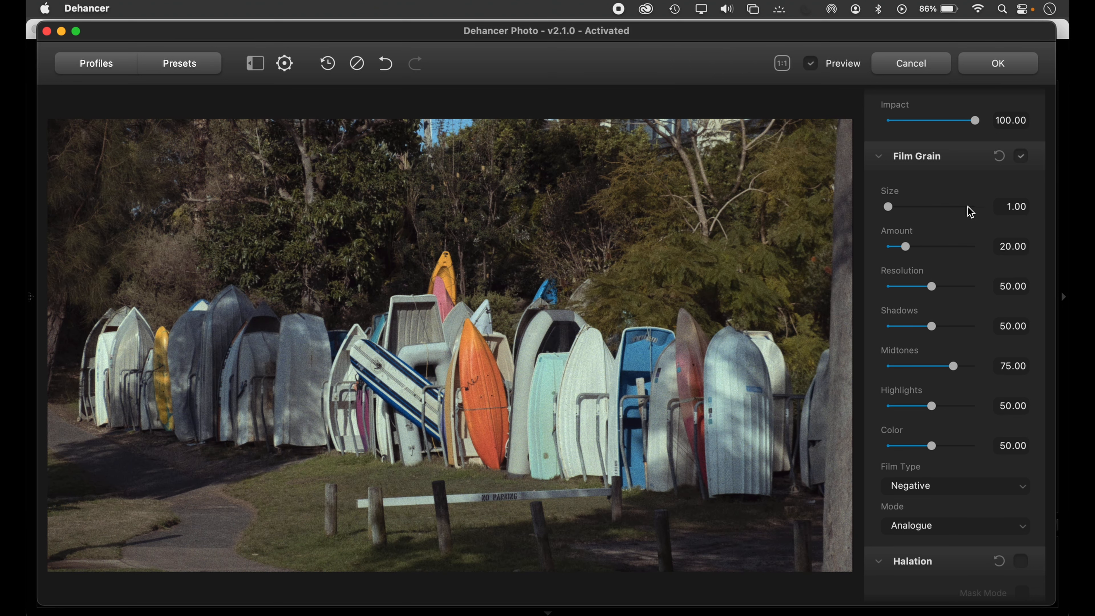
left_click_drag(888, 207, 895, 207)
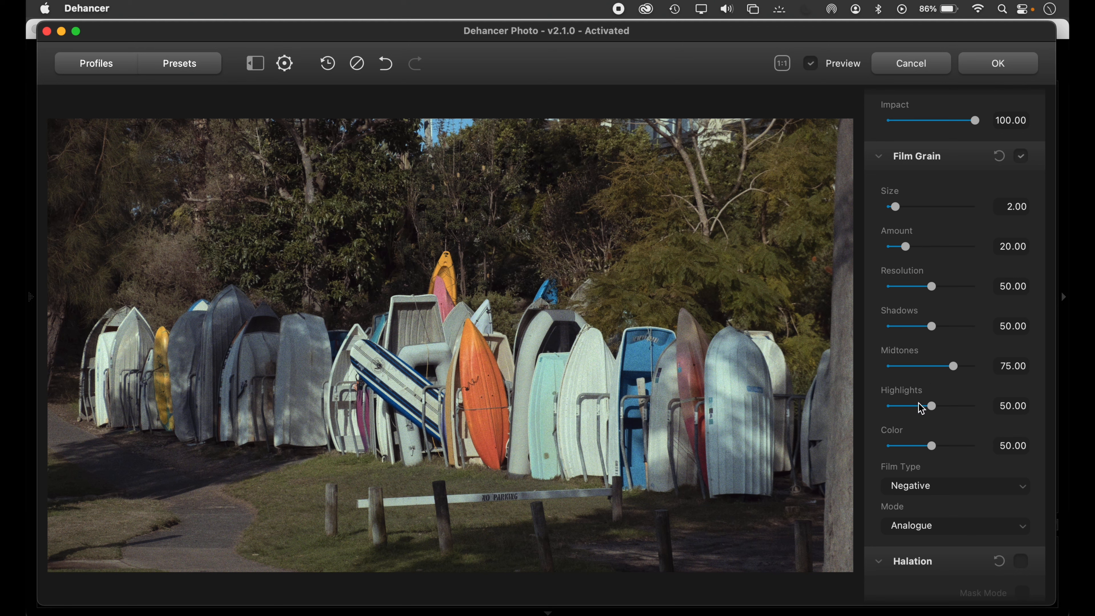
- Try a grain color of 24.22, restore it to 50.00, and check the Film Type and Mode options
left_click_drag(932, 454, 910, 452)
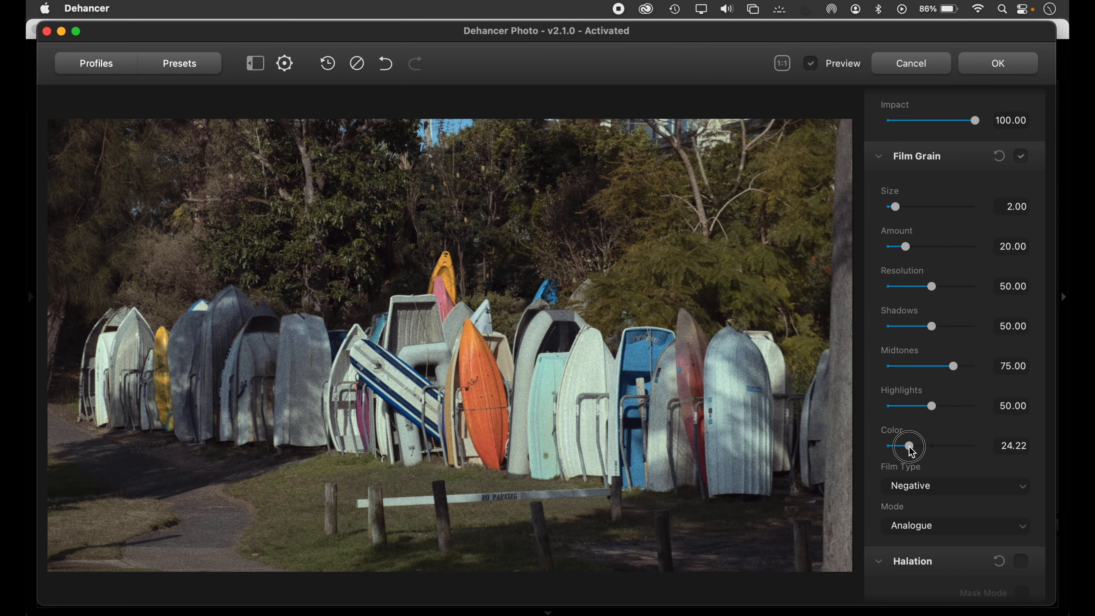
double_click(910, 448)
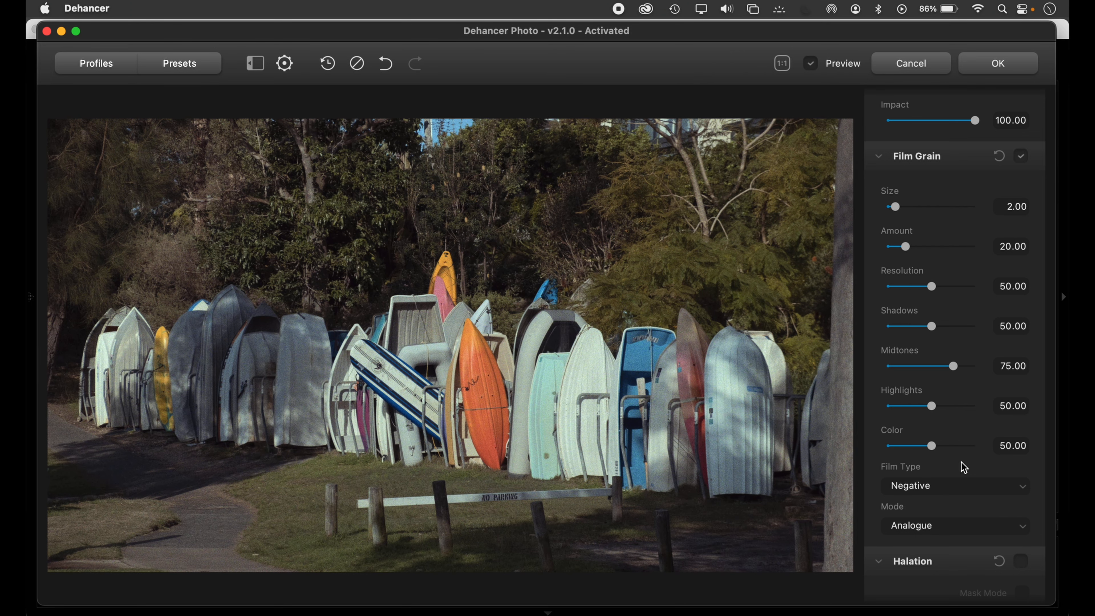
left_click(1024, 491)
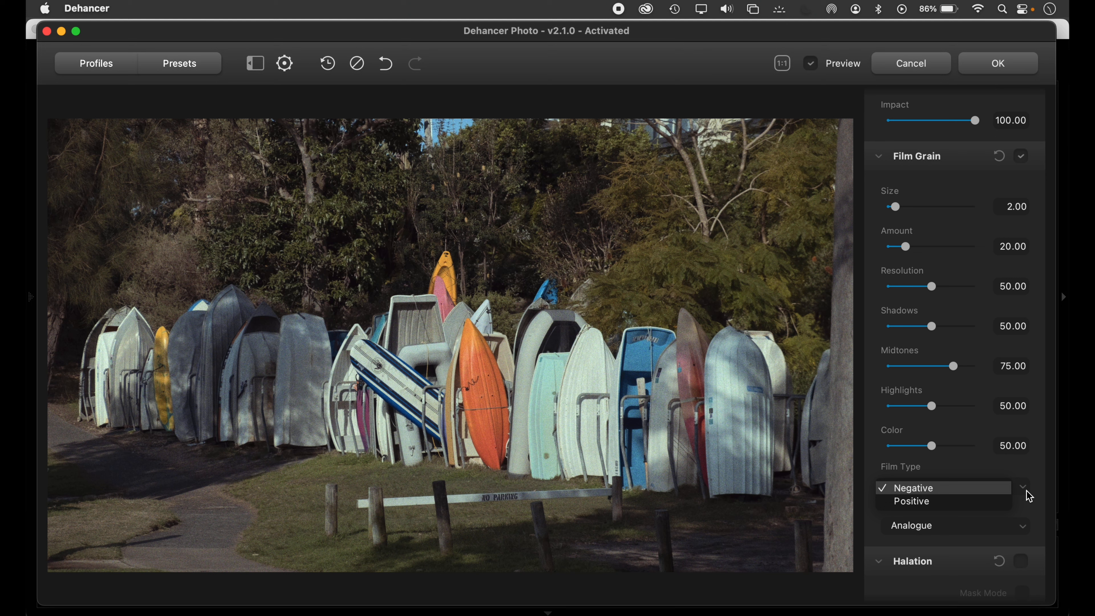
left_click(1030, 495)
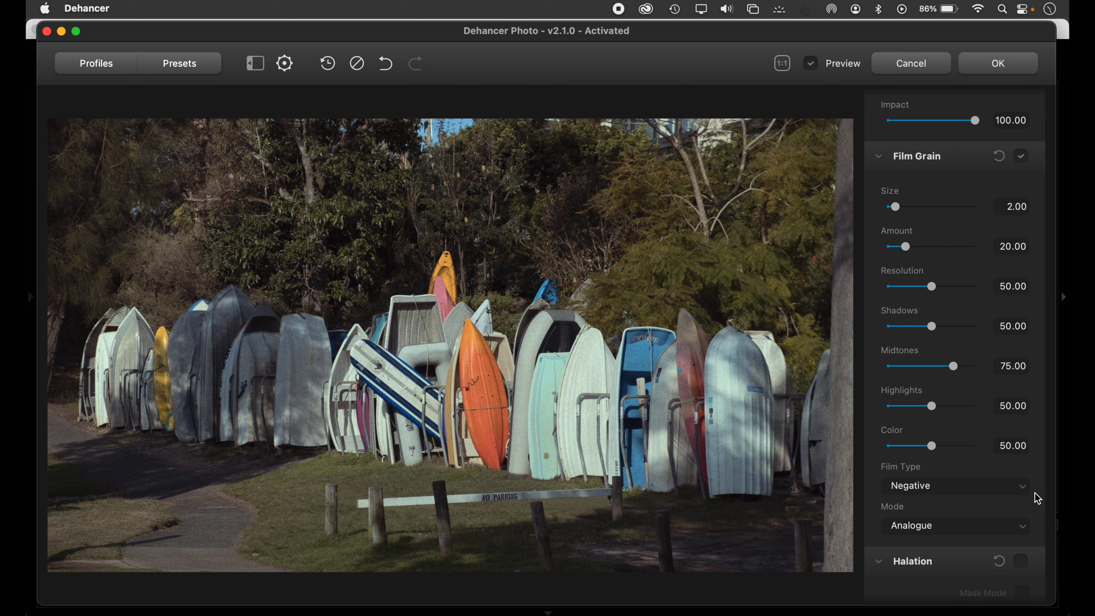
left_click(1022, 526)
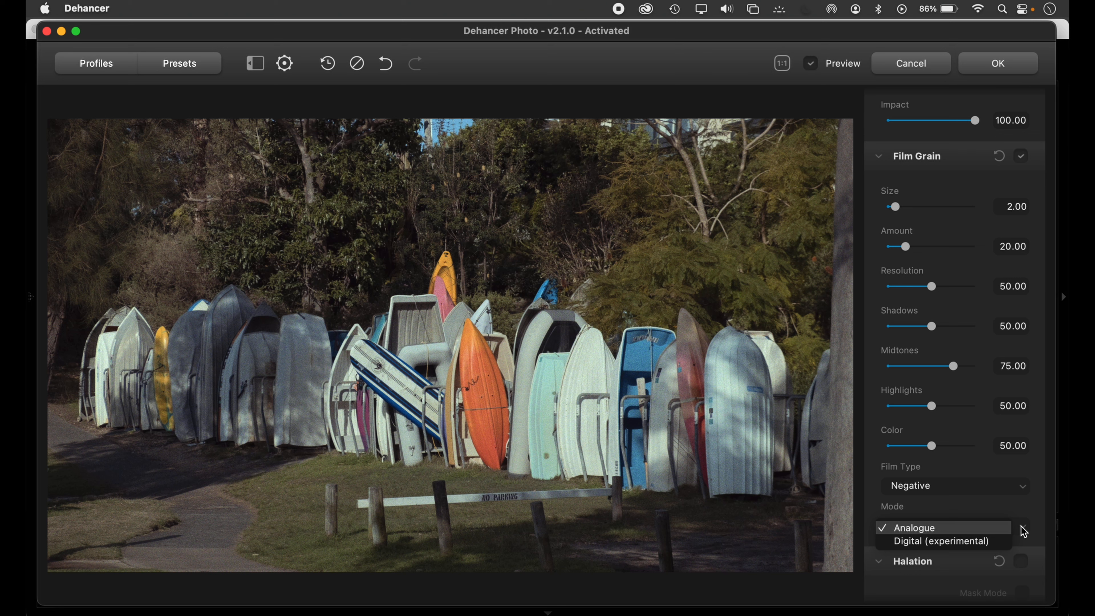
left_click(1024, 512)
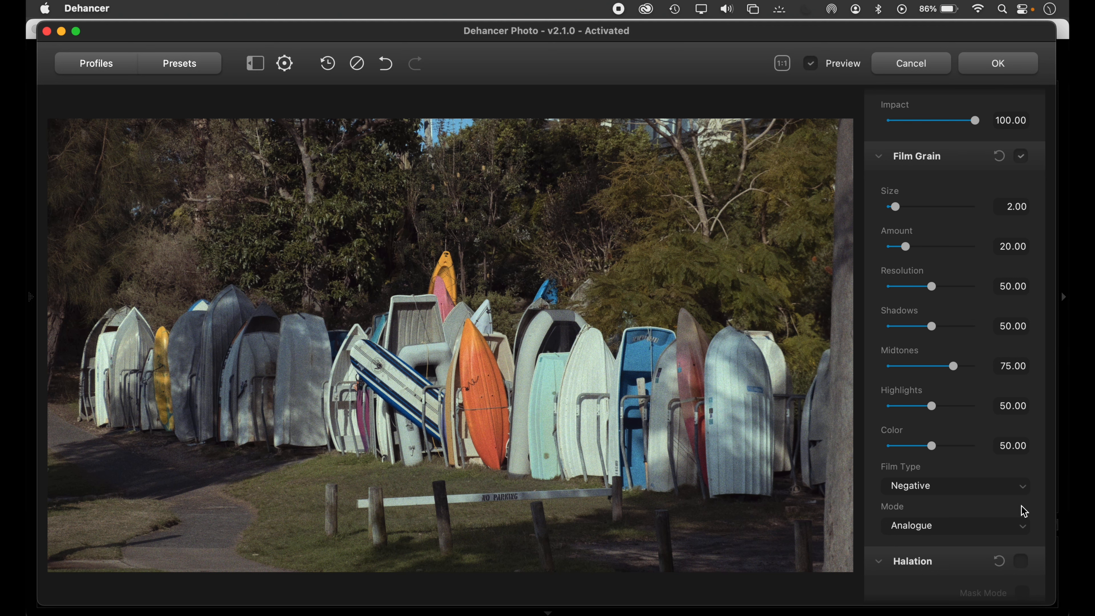
- Look over the effects below Film Grain and enable Halation
scroll(1024, 512, "down", 10)
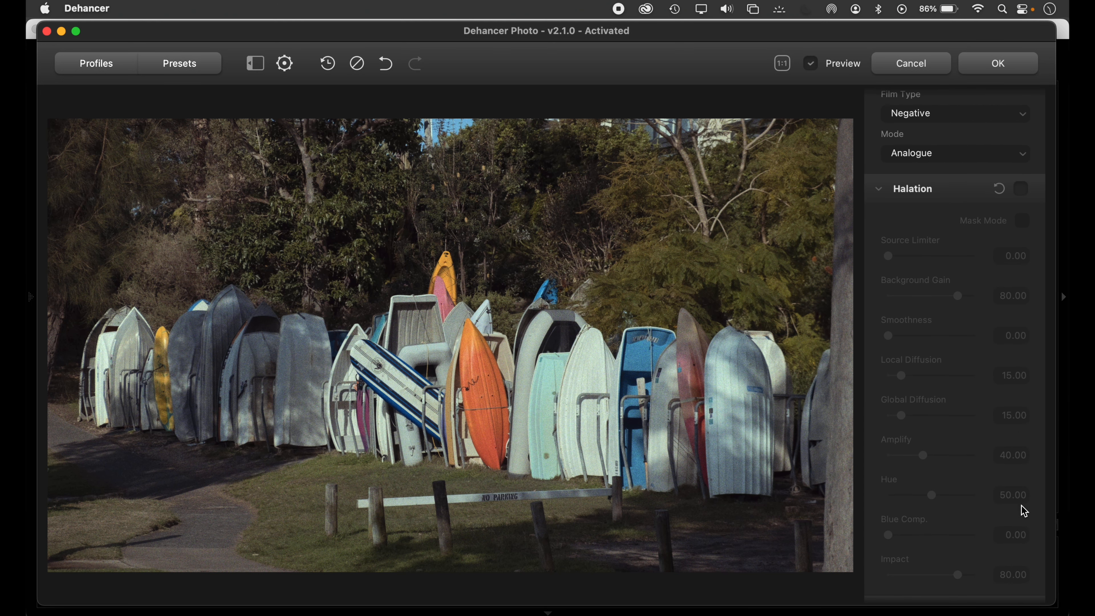
scroll(1024, 512, "down", 15)
scroll(1024, 512, "up", 10)
scroll(1024, 512, "up", 6)
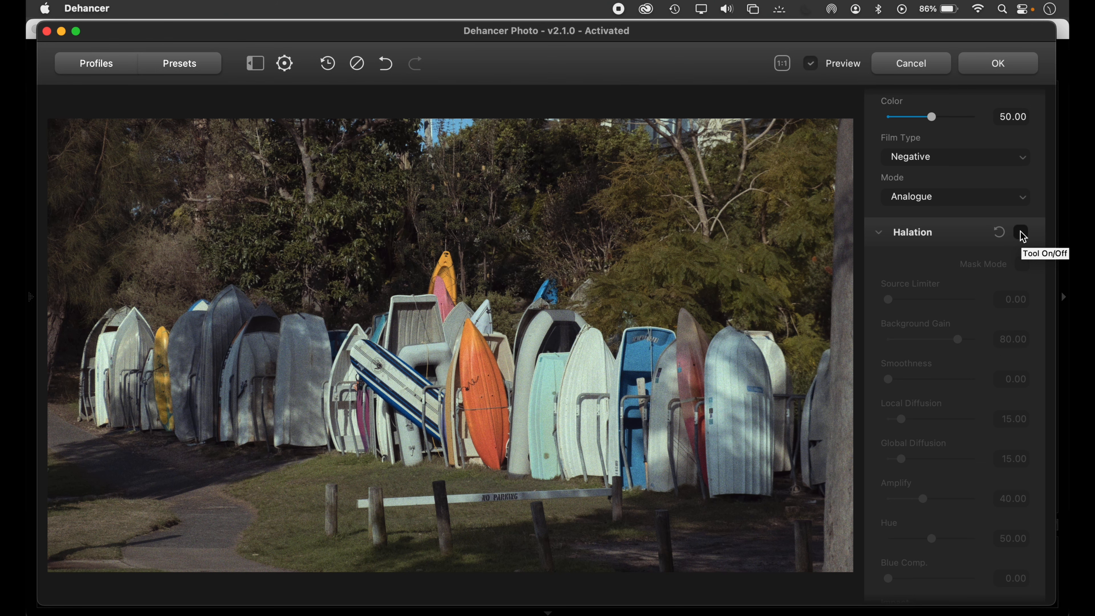
left_click(1023, 233)
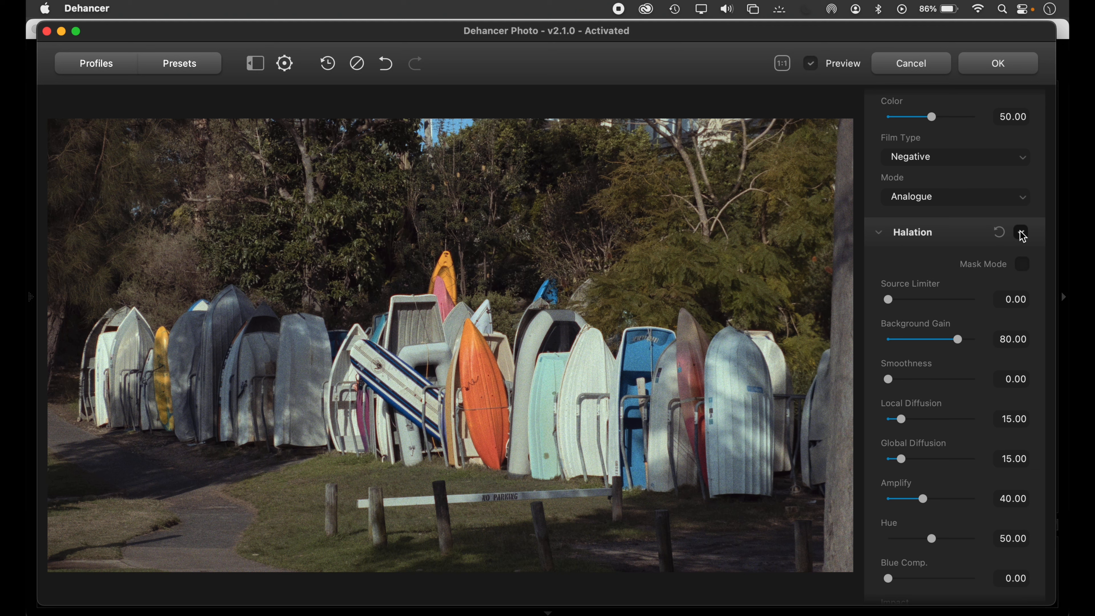
scroll(1023, 237, "down", 2)
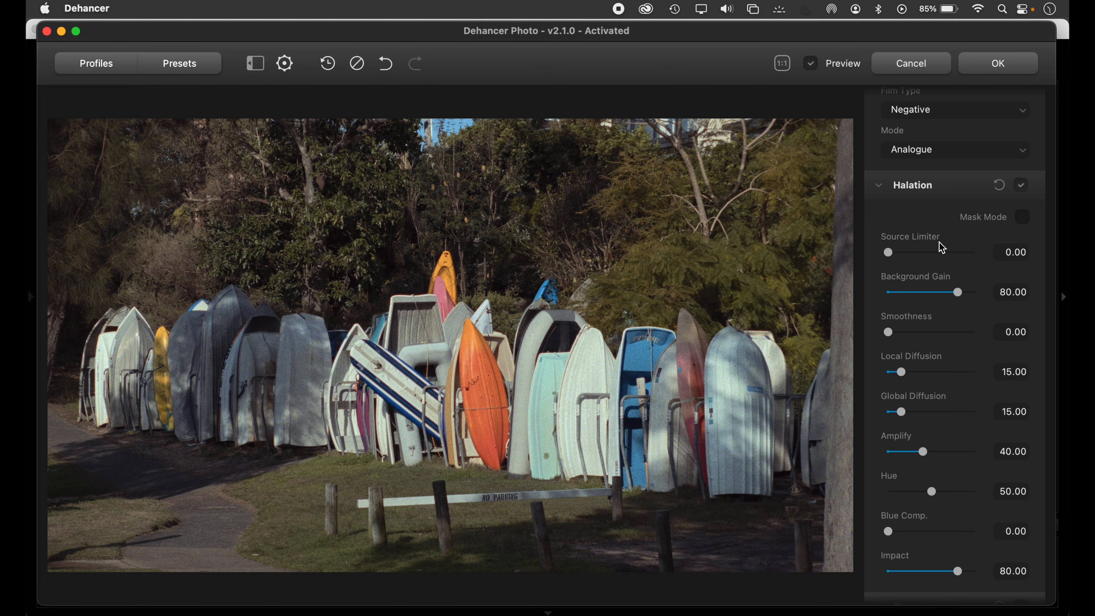
- Exaggerate the halation with Local Diffusion at 100.00 and inspect the photo at 1:1
mouse_move(889, 252)
left_mouse_down()
mouse_move(976, 254)
mouse_move(889, 252)
left_mouse_up()
left_click_drag(903, 374, 978, 365)
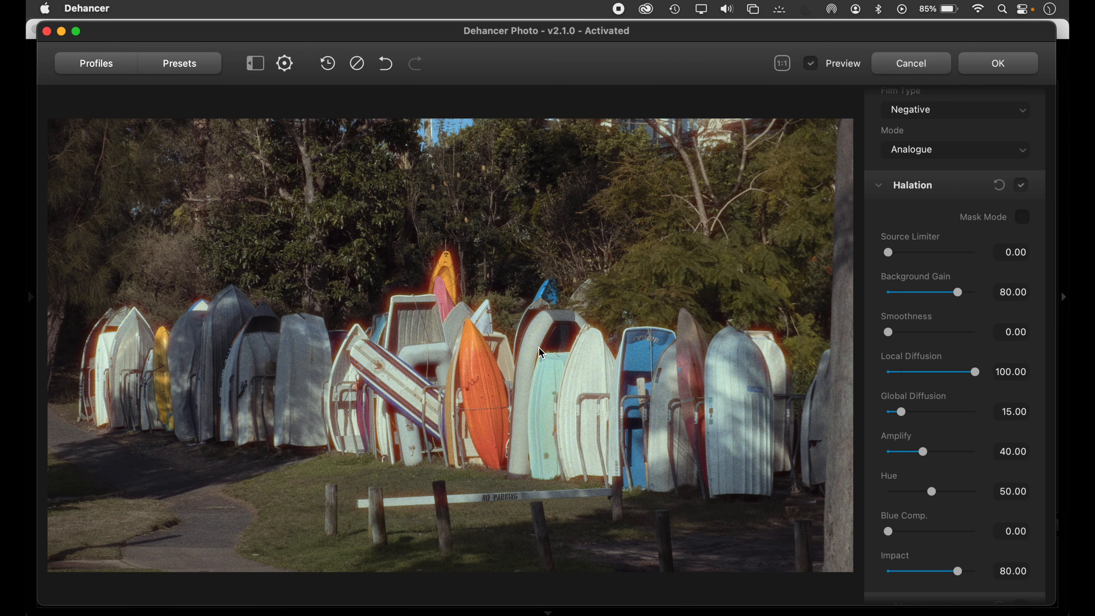
left_click(781, 65)
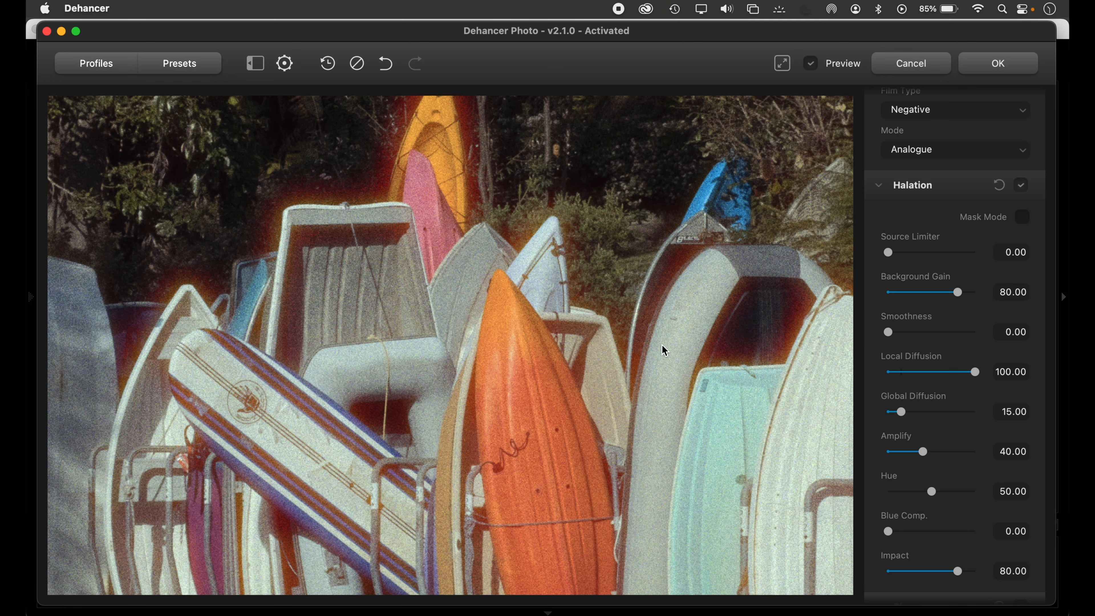
- Set the halation's Local Diffusion to 19.42 and Global Diffusion to 14.84, and reset Amplify to 40.00
left_click_drag(975, 372, 899, 374)
mouse_move(901, 413)
left_mouse_down()
mouse_move(970, 415)
mouse_move(900, 414)
left_mouse_up()
mouse_move(923, 452)
left_mouse_down()
mouse_move(977, 449)
mouse_move(905, 453)
left_mouse_up()
double_click(905, 453)
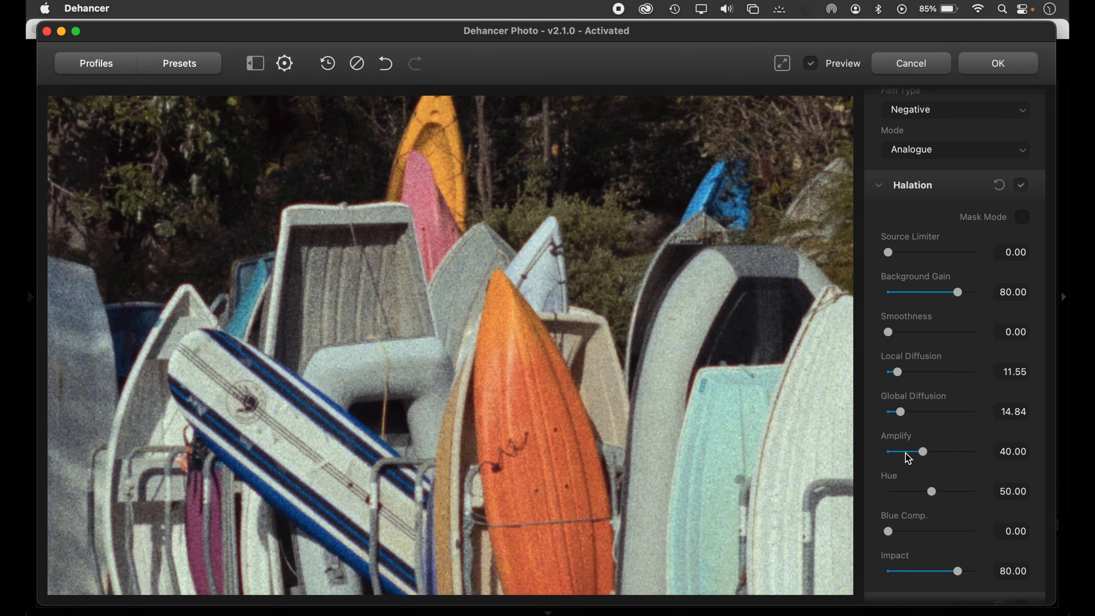
left_click_drag(898, 373, 907, 377)
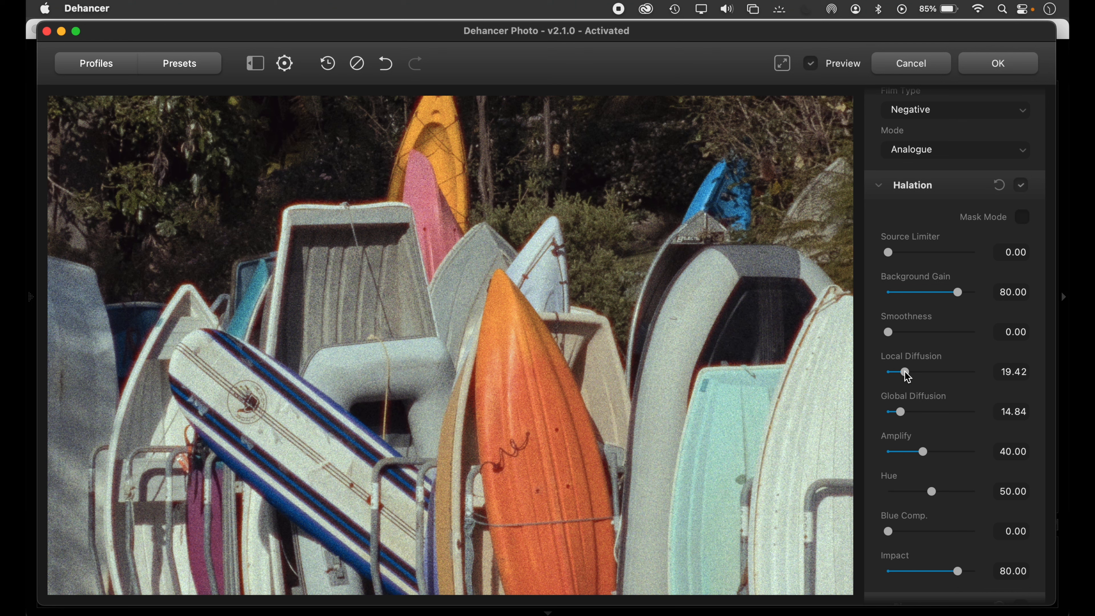
- Strengthen the halation with Local Diffusion 74.39, Global Diffusion 25.31 and Amplify 73.67, and set Hue to 0.00
scroll(873, 417, "down", 4)
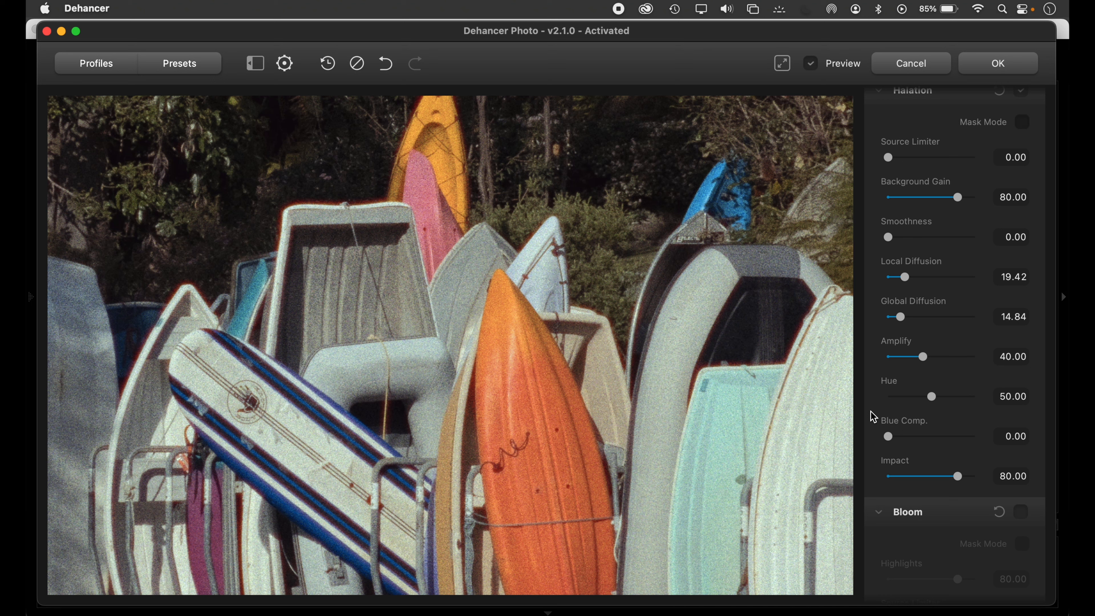
left_click(901, 317)
left_click_drag(903, 321, 910, 318)
left_click_drag(905, 277, 955, 280)
left_click_drag(924, 360, 877, 398)
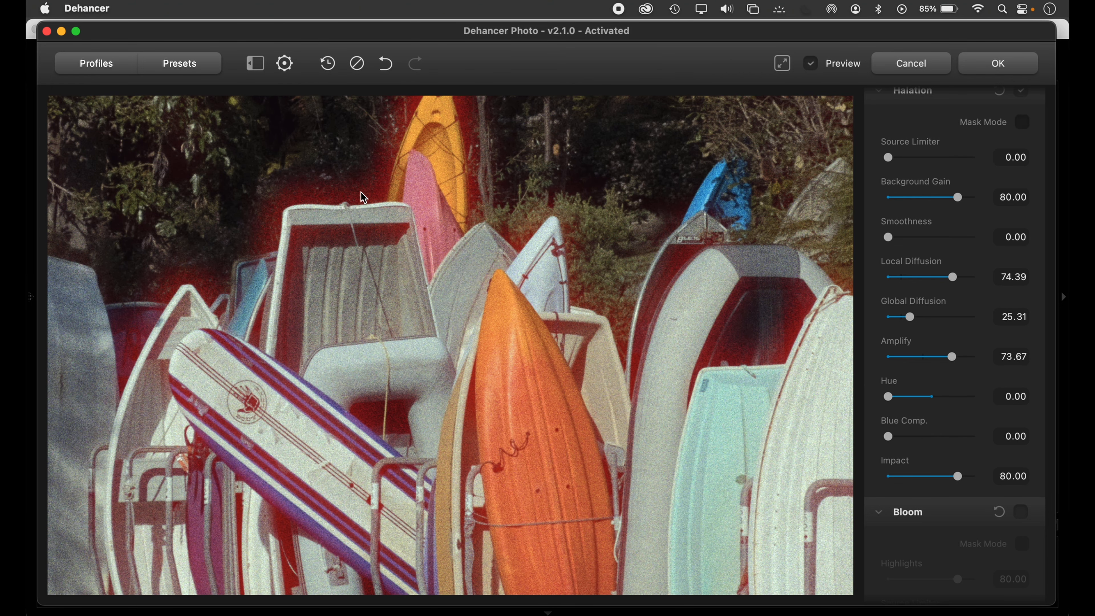
- Return the halation Hue to 50.00, test Blue Comp. and Impact, and reset Impact to 80.00
left_click_drag(887, 396, 934, 401)
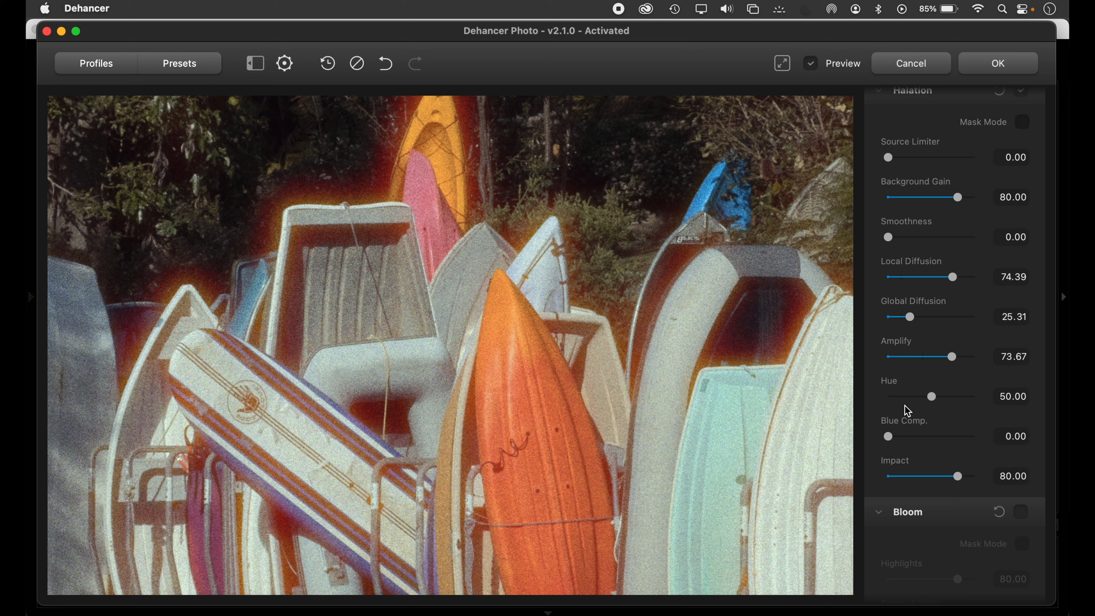
left_click_drag(888, 436, 860, 447)
mouse_move(960, 479)
left_mouse_down()
mouse_move(987, 479)
mouse_move(884, 476)
mouse_move(894, 474)
mouse_move(983, 478)
mouse_move(867, 485)
mouse_move(960, 479)
mouse_move(980, 489)
mouse_move(954, 489)
left_mouse_up()
double_click(951, 476)
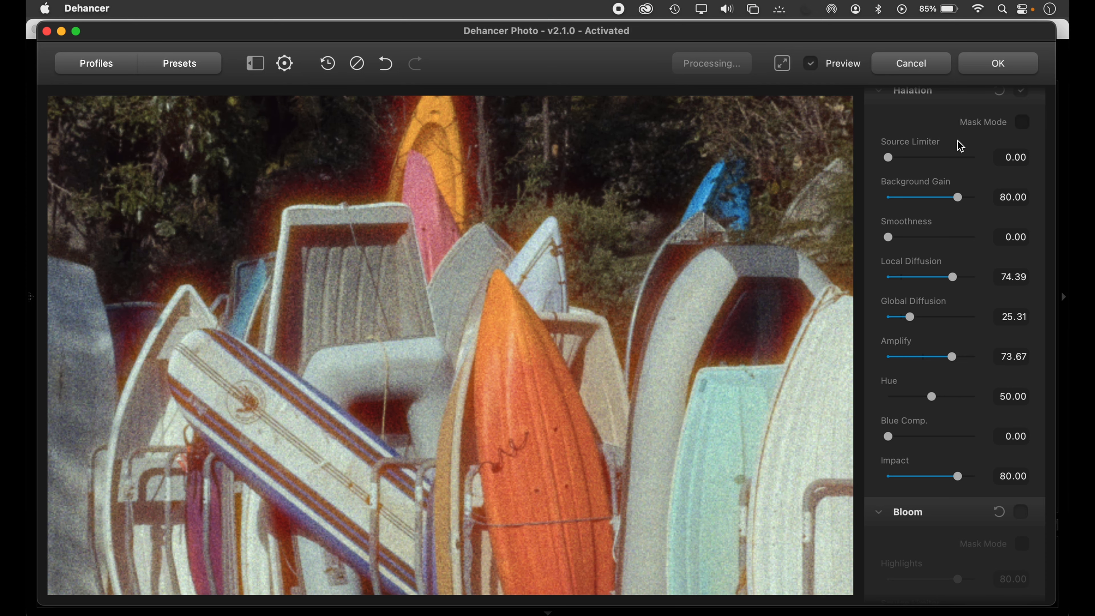
- Switch Bloom on and off to compare its effect at 1:1, leaving it enabled
scroll(930, 196, "up", 1)
scroll(932, 201, "up", 1)
scroll(931, 197, "down", 10)
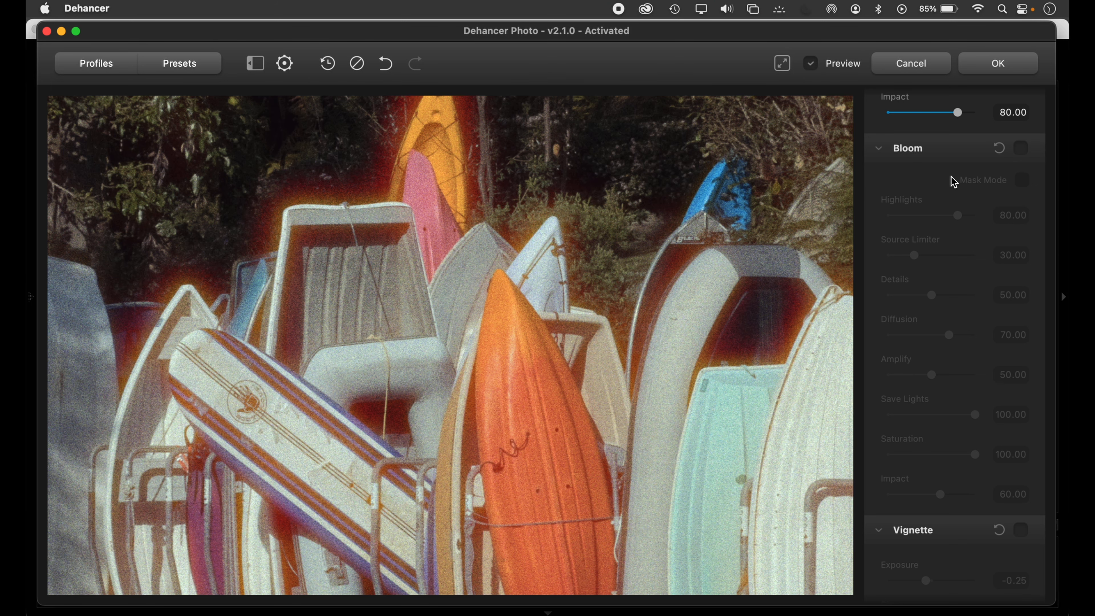
left_click(1022, 149)
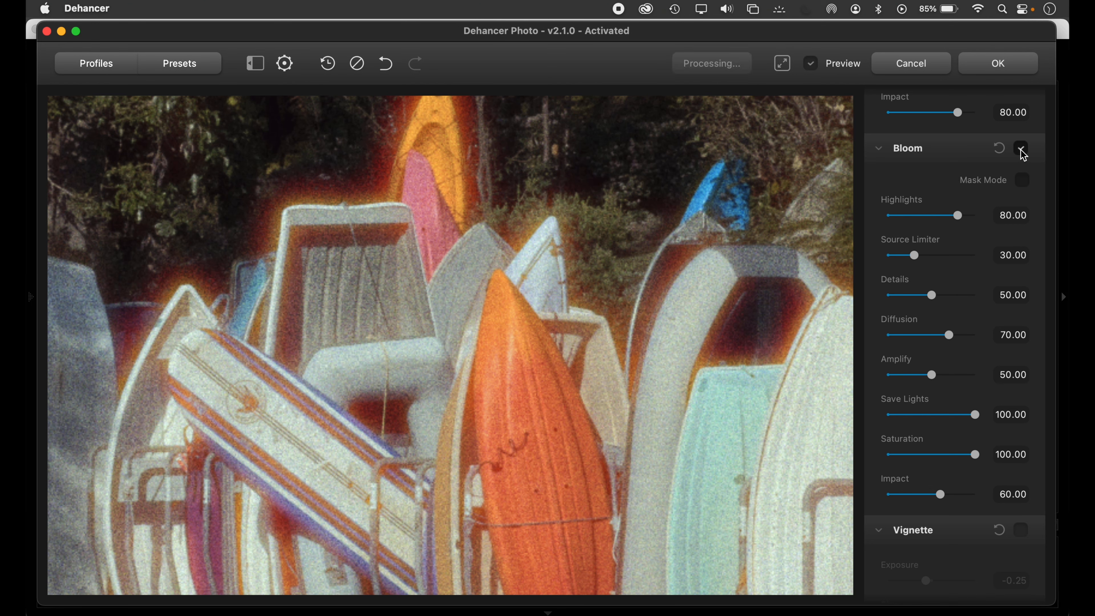
left_click(1022, 149)
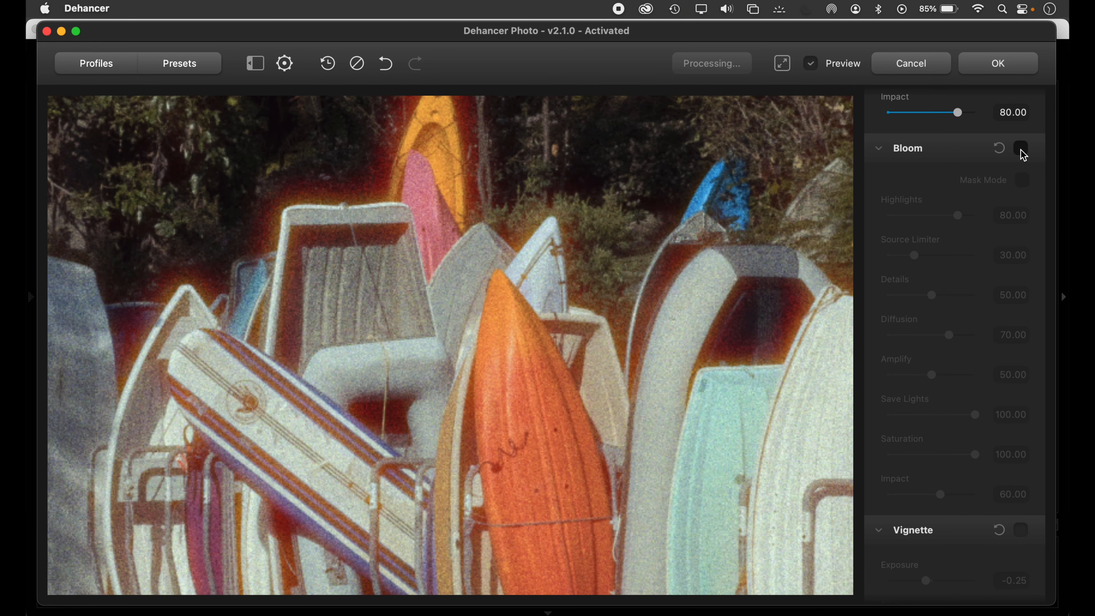
left_click(1022, 149)
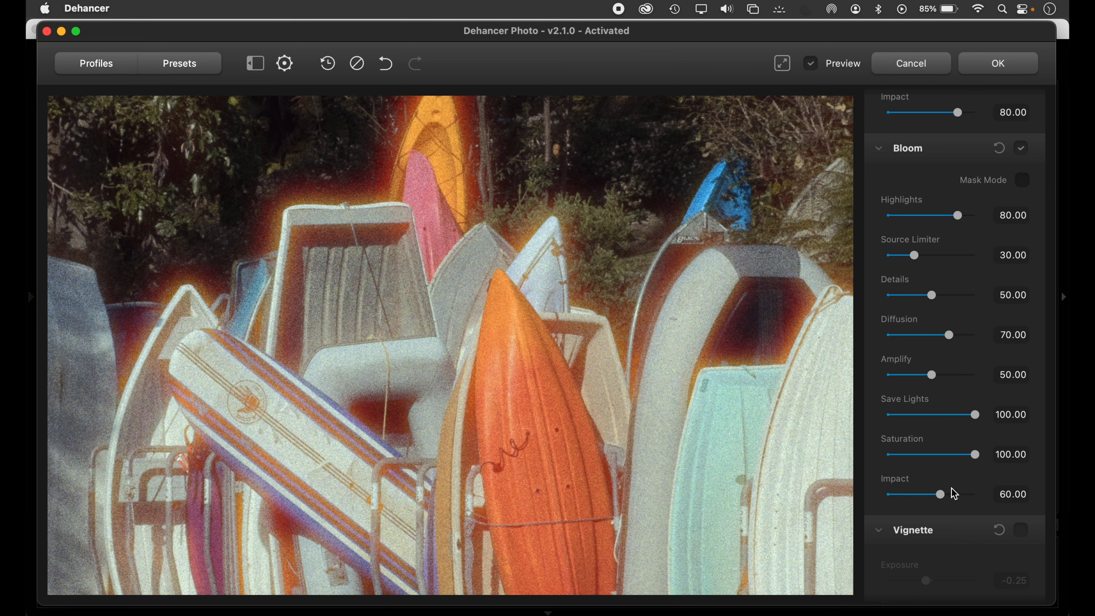
- Try the minimum Bloom Impact, reset it to 60.00, and fit the whole photo in the preview
left_click_drag(941, 499, 847, 507)
left_click(889, 496)
double_click(889, 496)
left_click(625, 341)
left_click(626, 342)
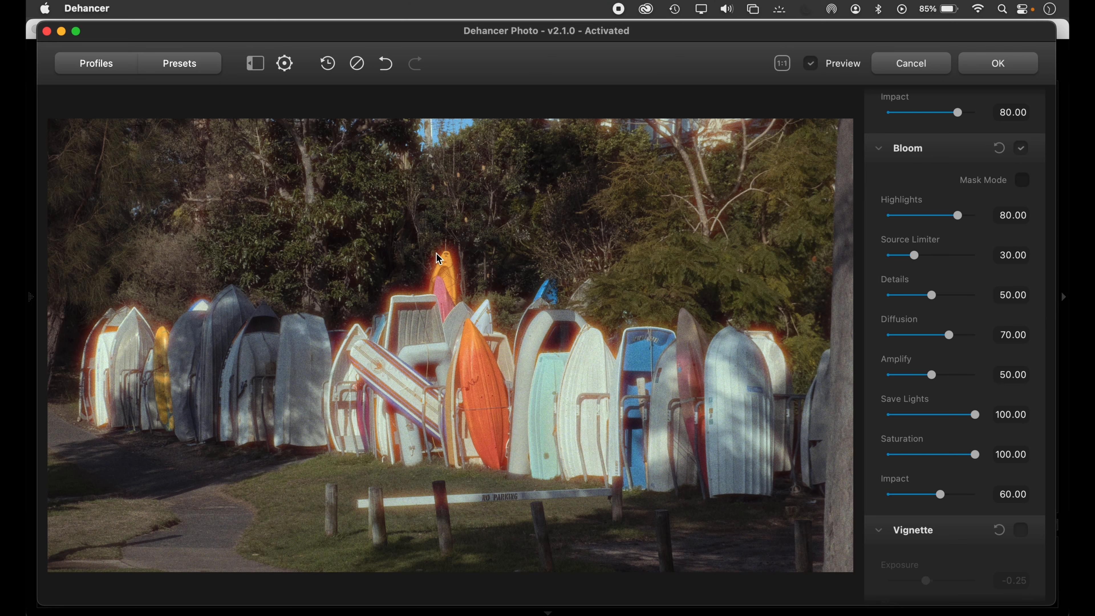
- Turn off Halation to judge Bloom by itself, and disable Bloom as well
scroll(968, 250, "up", 10)
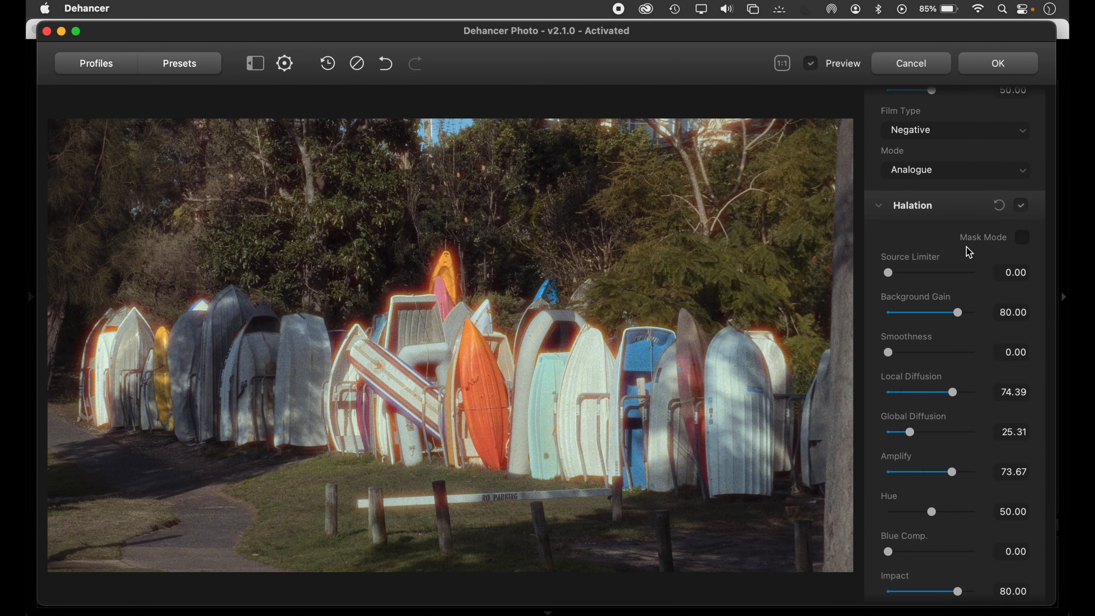
left_click(1021, 204)
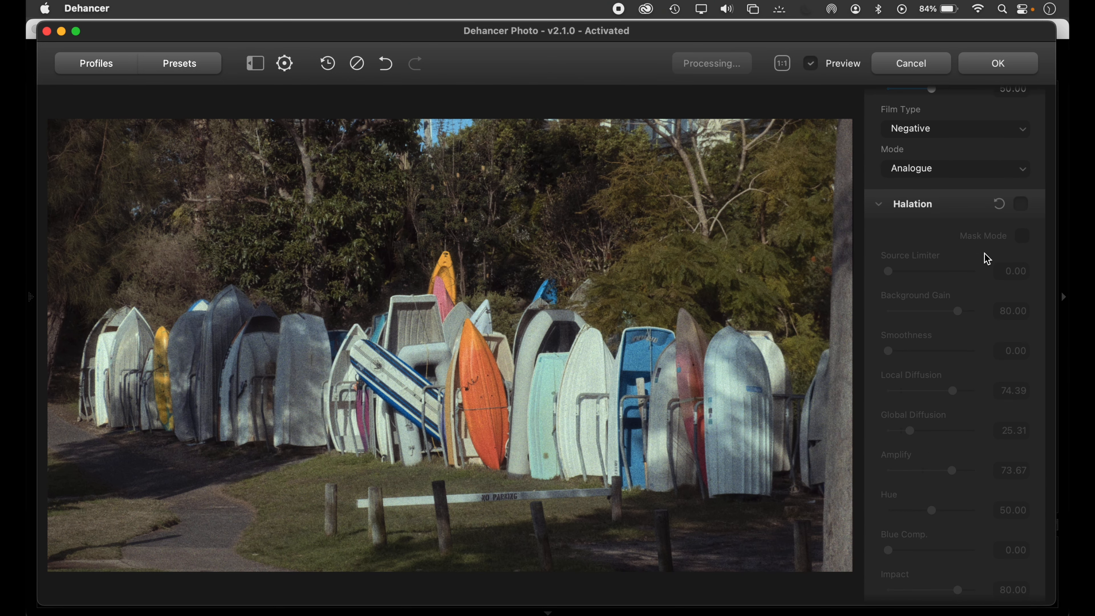
scroll(987, 259, "down", 2)
scroll(987, 259, "down", 5)
scroll(987, 259, "down", 5)
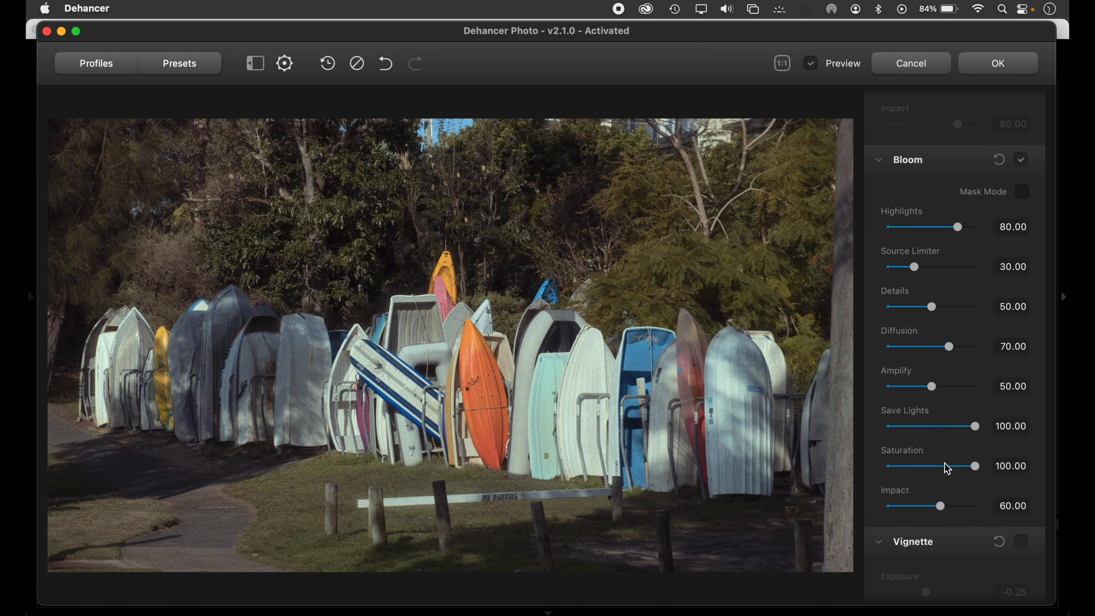
left_click(1021, 159)
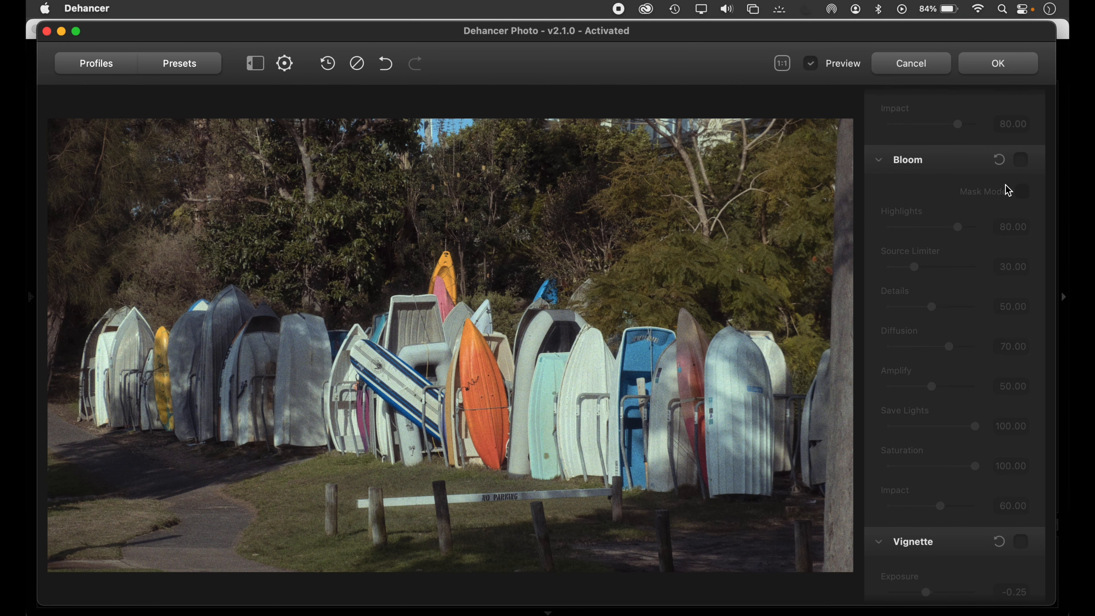
- Re-enable Halation with its existing settings and look over its controls
scroll(955, 237, "up", 10)
scroll(959, 241, "up", 2)
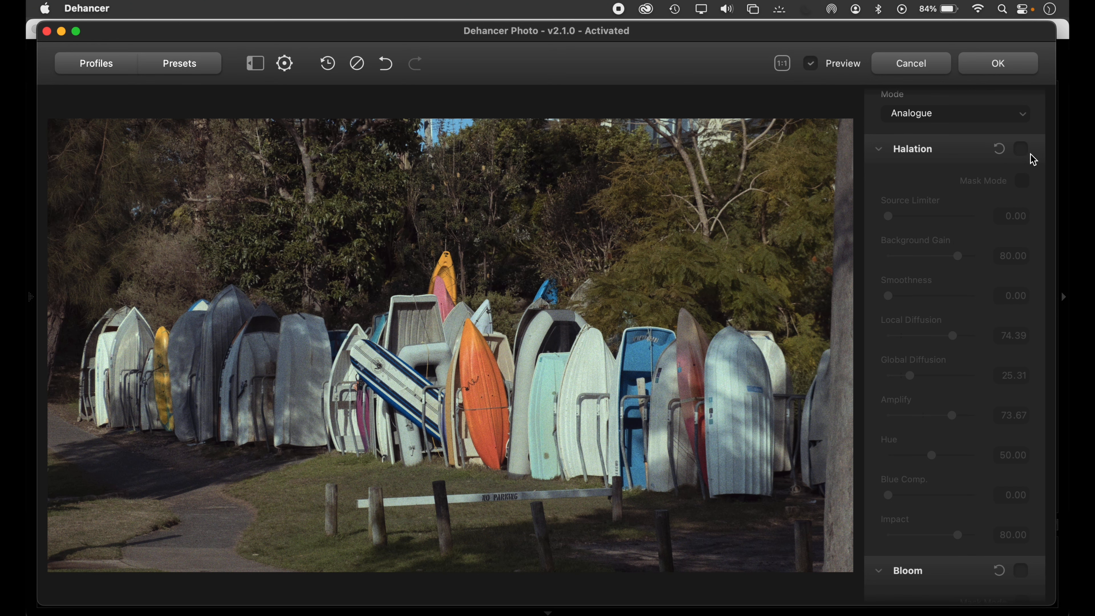
left_click(1021, 149)
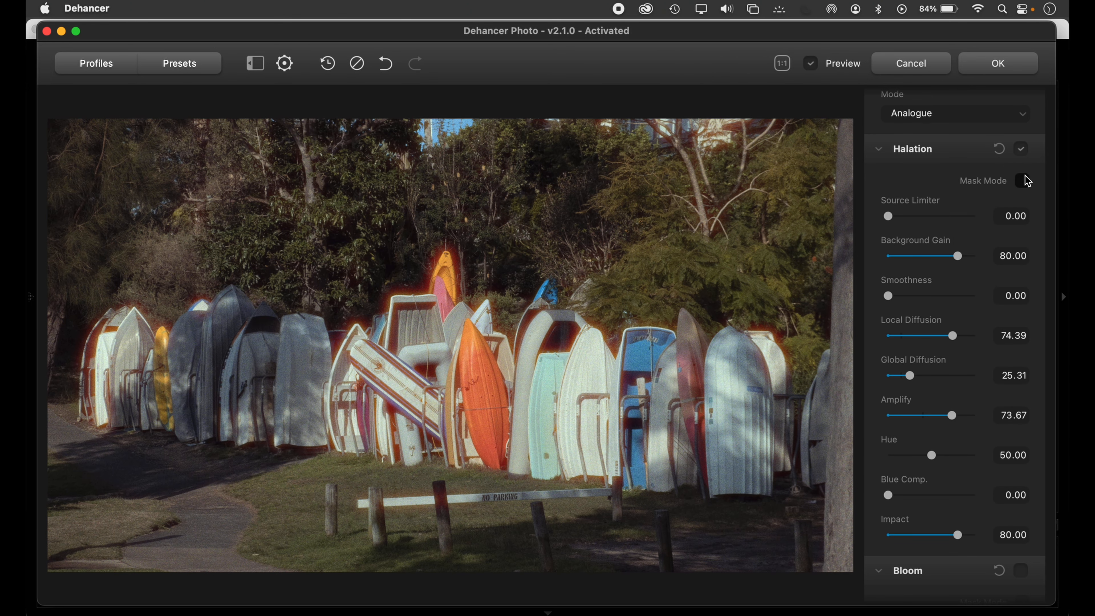
scroll(973, 406, "down", 4)
scroll(968, 334, "up", 4)
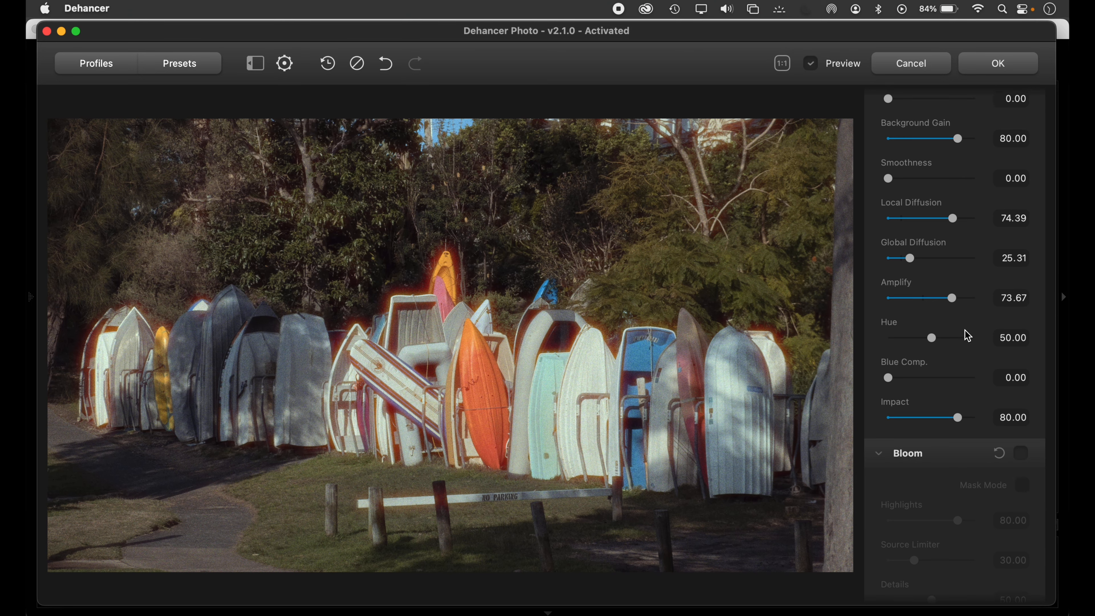
- Lower the halation Impact to 54.04 in Mask Mode, compare with Halation off, and leave Mask Mode with Halation enabled
left_click(1022, 183)
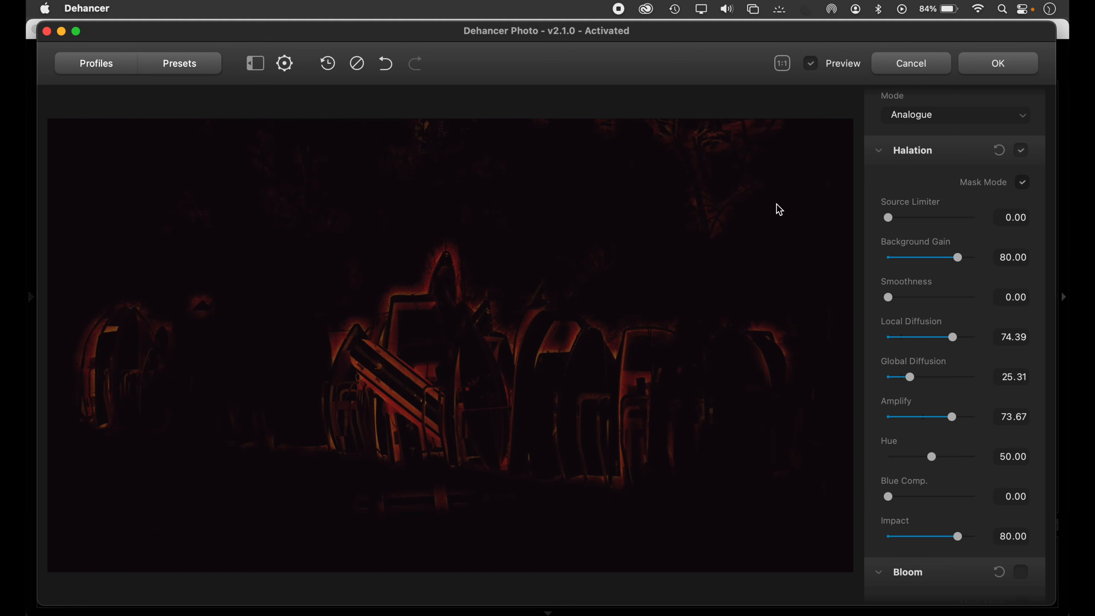
mouse_move(954, 539)
left_mouse_down()
mouse_move(860, 537)
mouse_move(936, 537)
left_mouse_up()
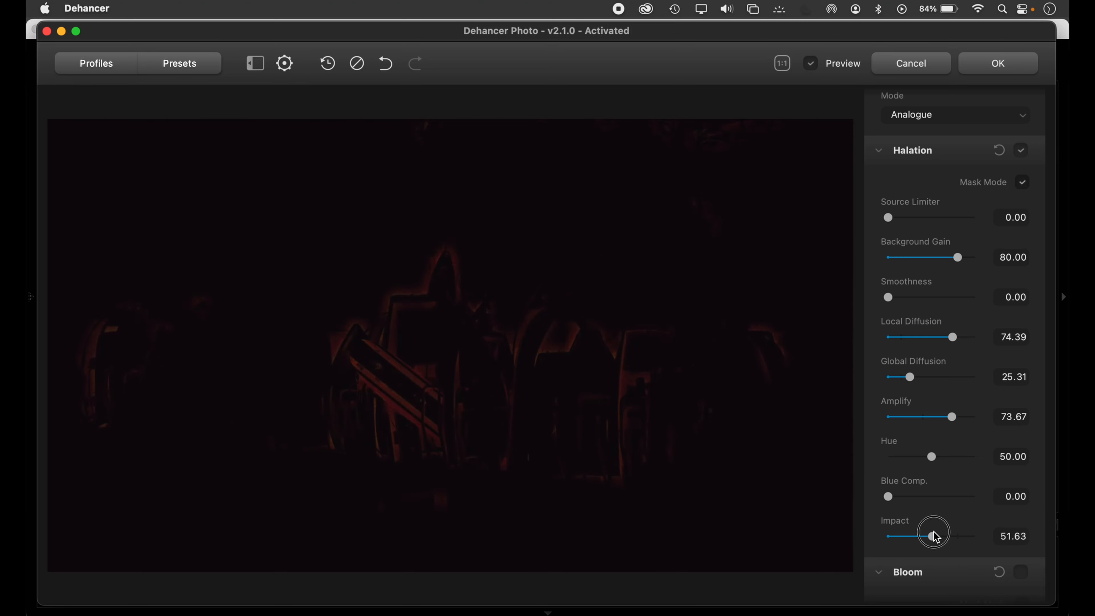
left_click(1022, 151)
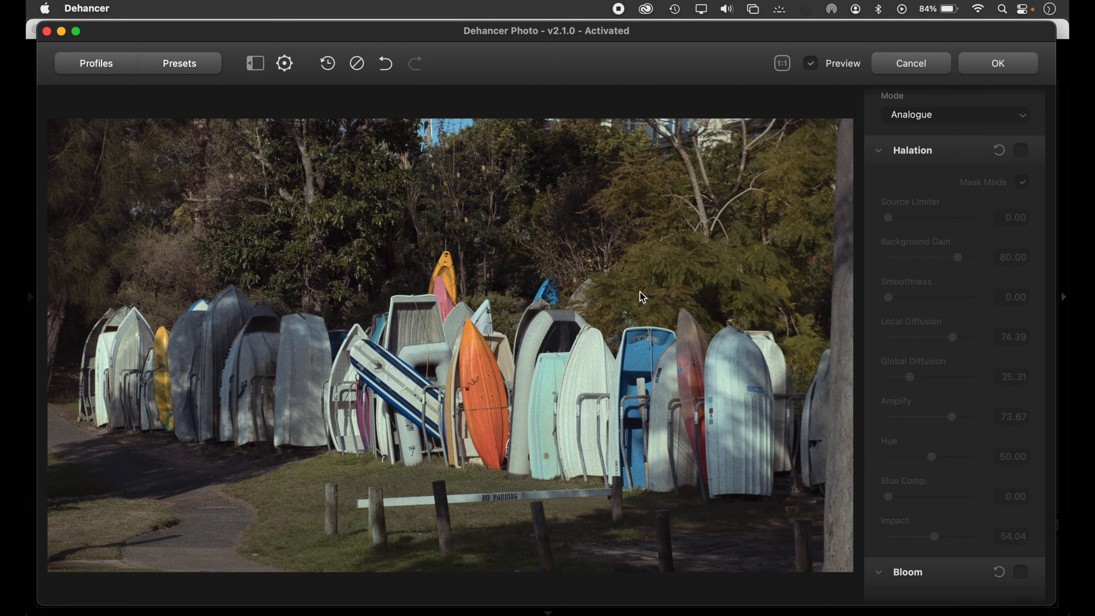
left_click(1024, 151)
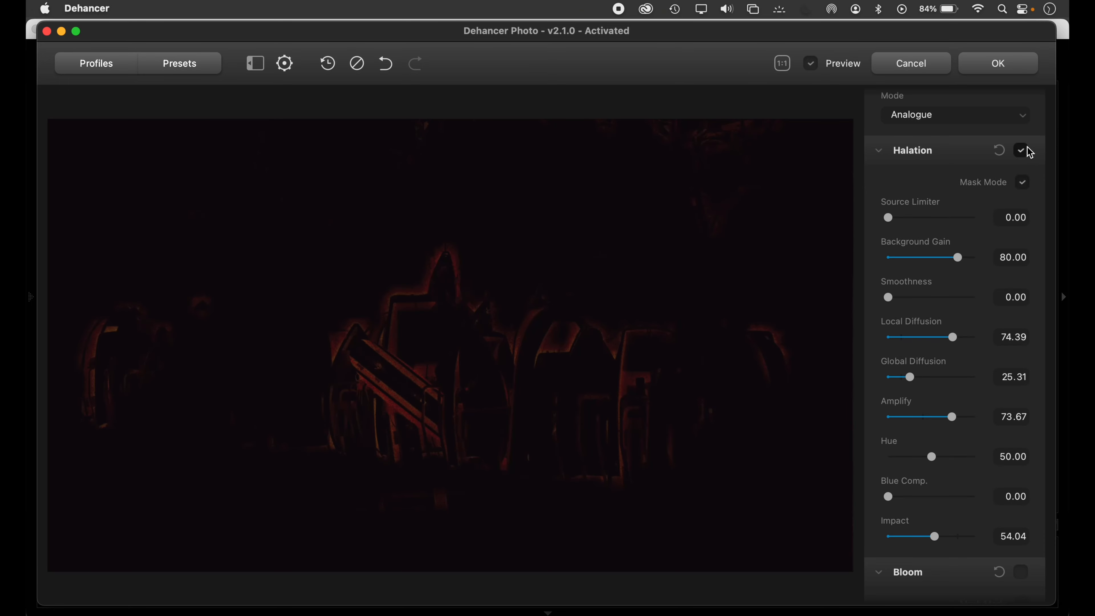
left_click(1024, 183)
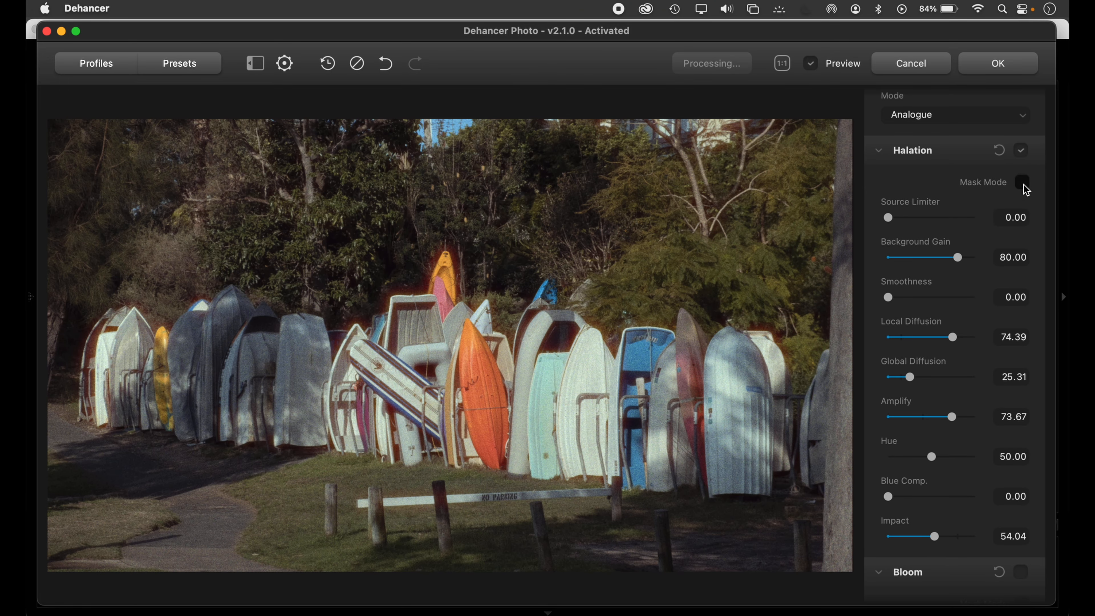
- Compare the photo with Halation off and on, and lower its Local Diffusion to 27.59 and Amplify to 45.53
left_click(1021, 151)
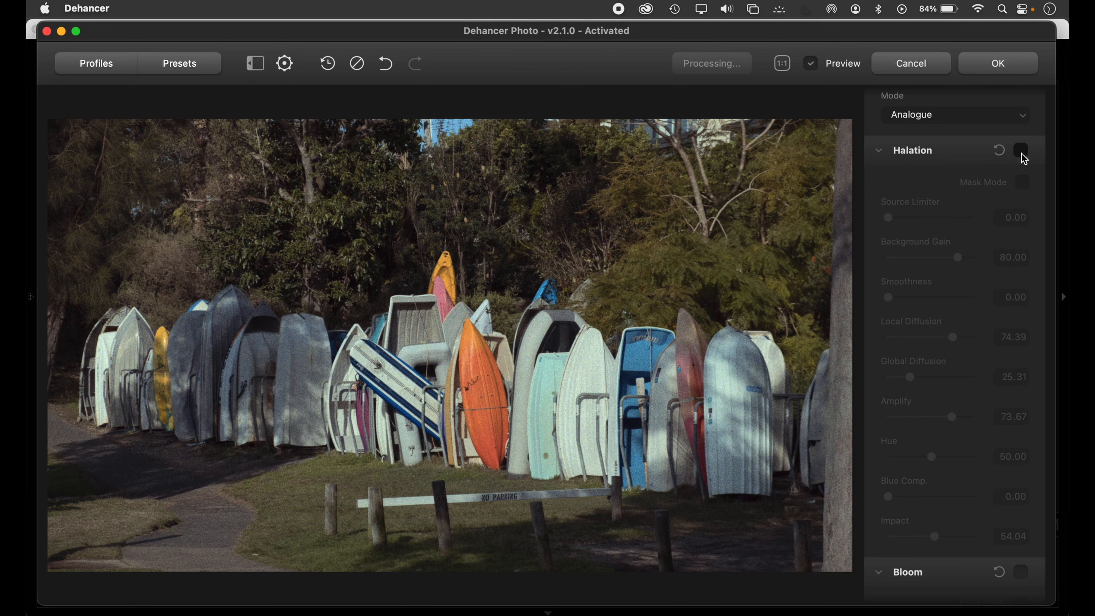
left_click(1022, 151)
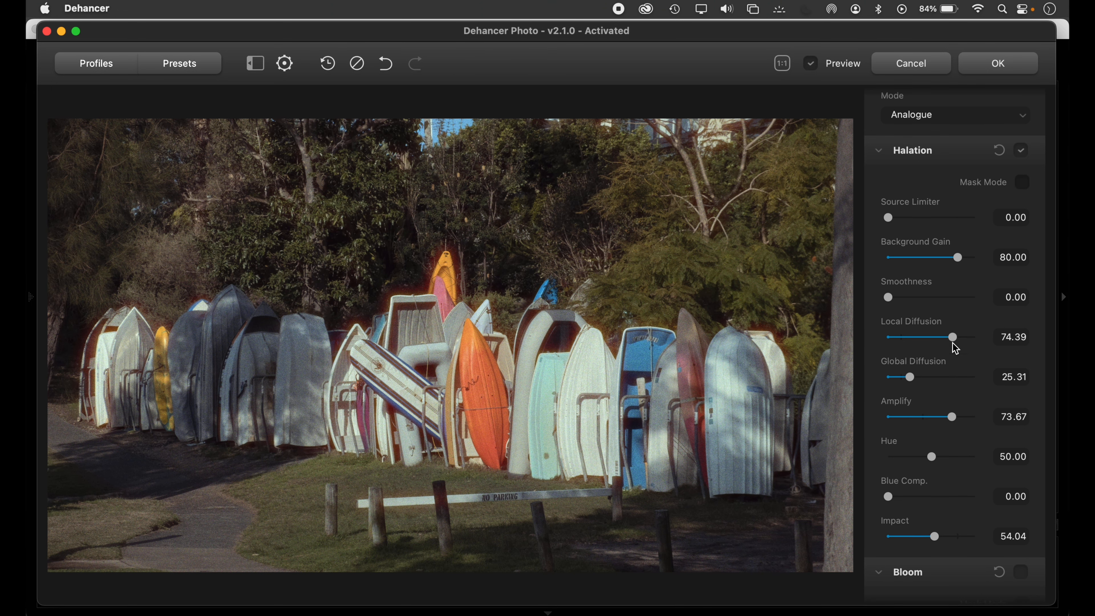
left_click_drag(951, 339, 914, 343)
scroll(914, 344, "down", 4)
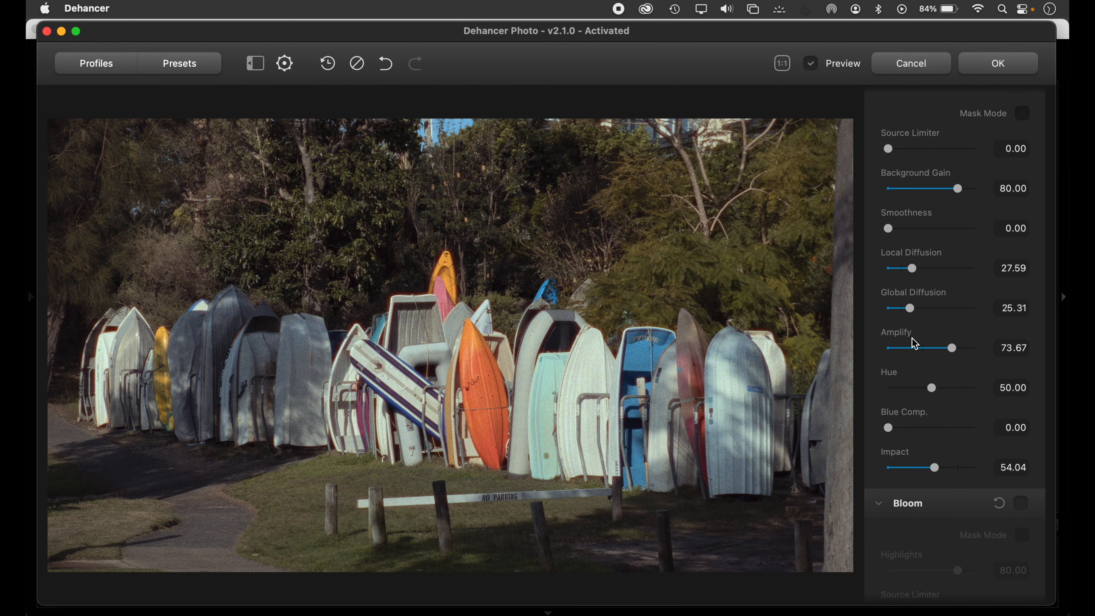
scroll(914, 344, "down", 1)
left_click_drag(956, 337, 927, 339)
scroll(930, 342, "down", 1)
scroll(930, 342, "down", 1)
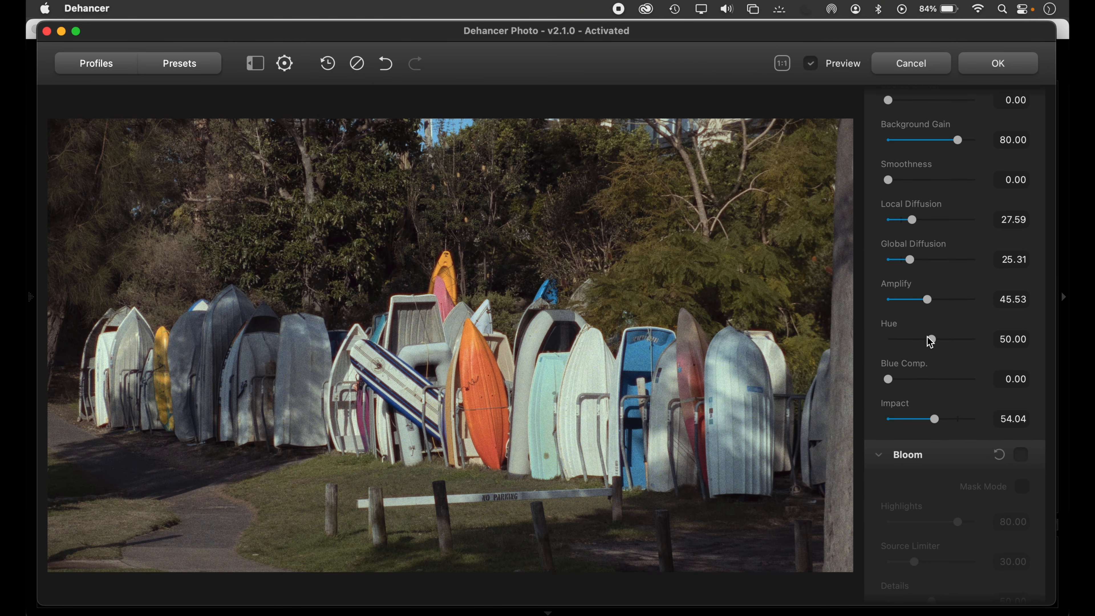
- Enable Vignette and exaggerate it with Exposure -1.71 and Feather 0.00 to expose its edge
scroll(930, 342, "down", 10)
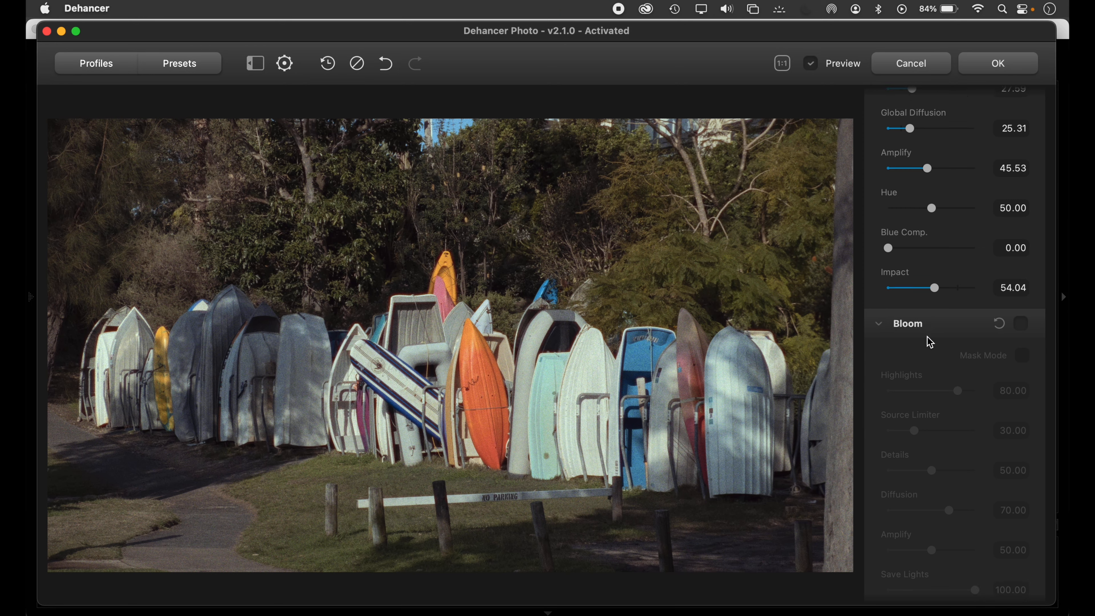
scroll(930, 342, "down", 4)
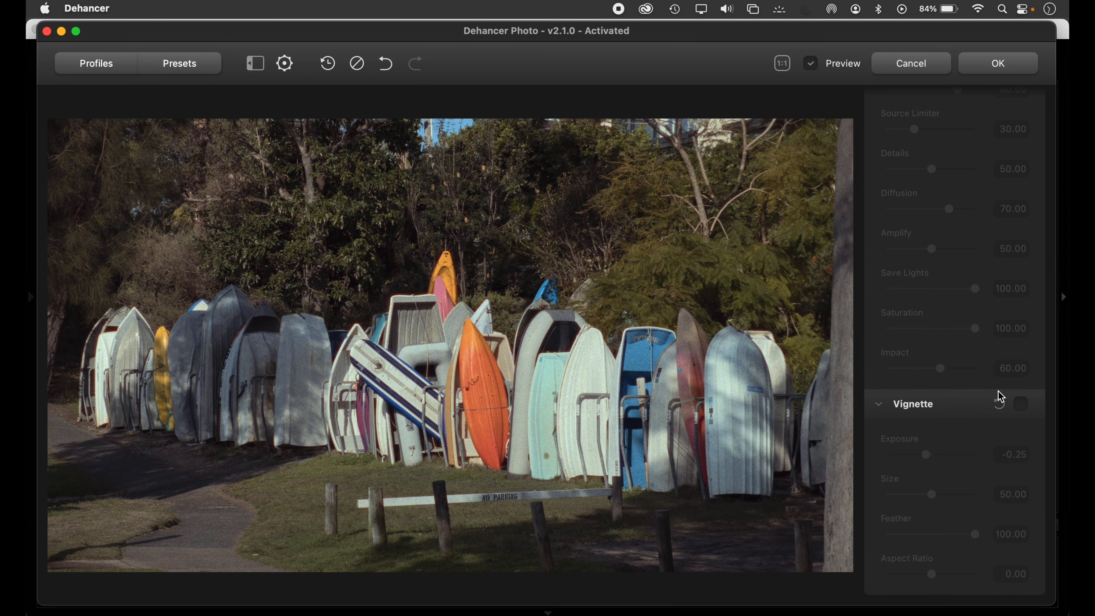
left_click(1020, 404)
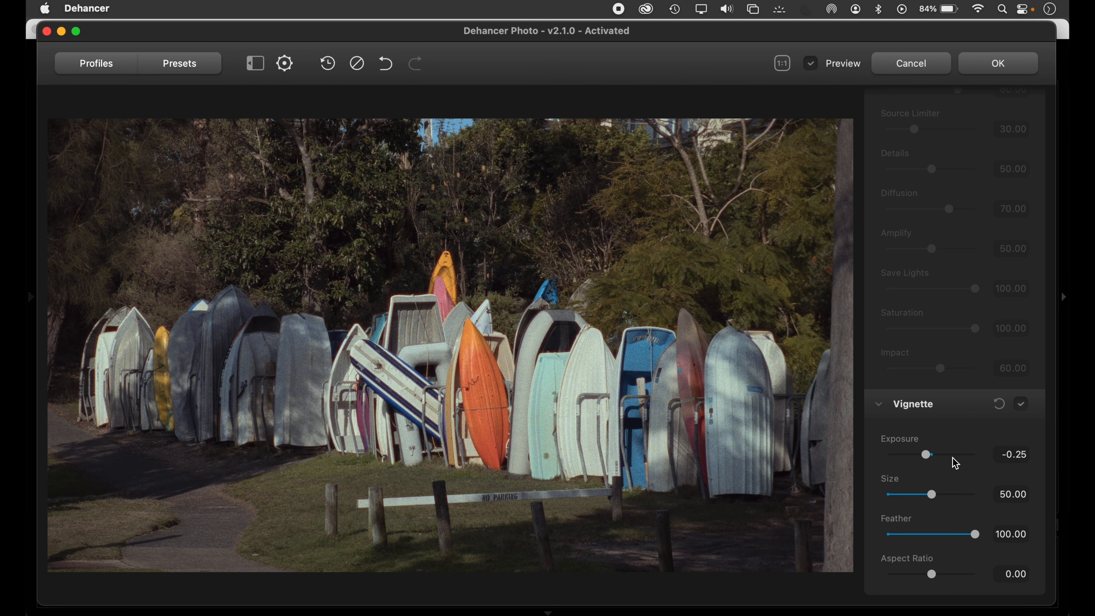
left_click_drag(925, 455, 894, 455)
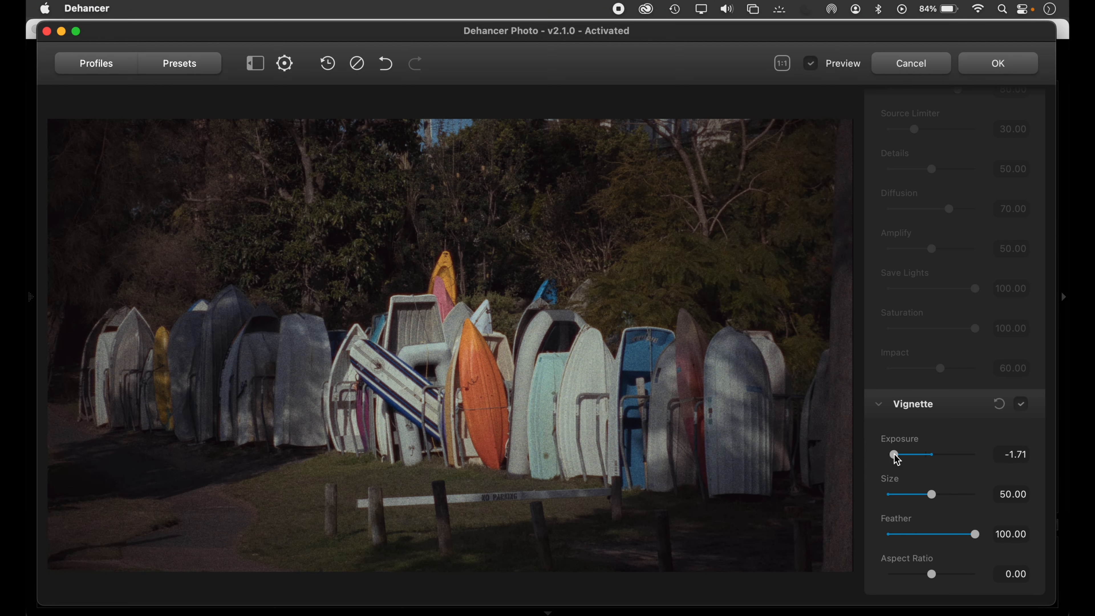
left_click_drag(980, 537, 856, 537)
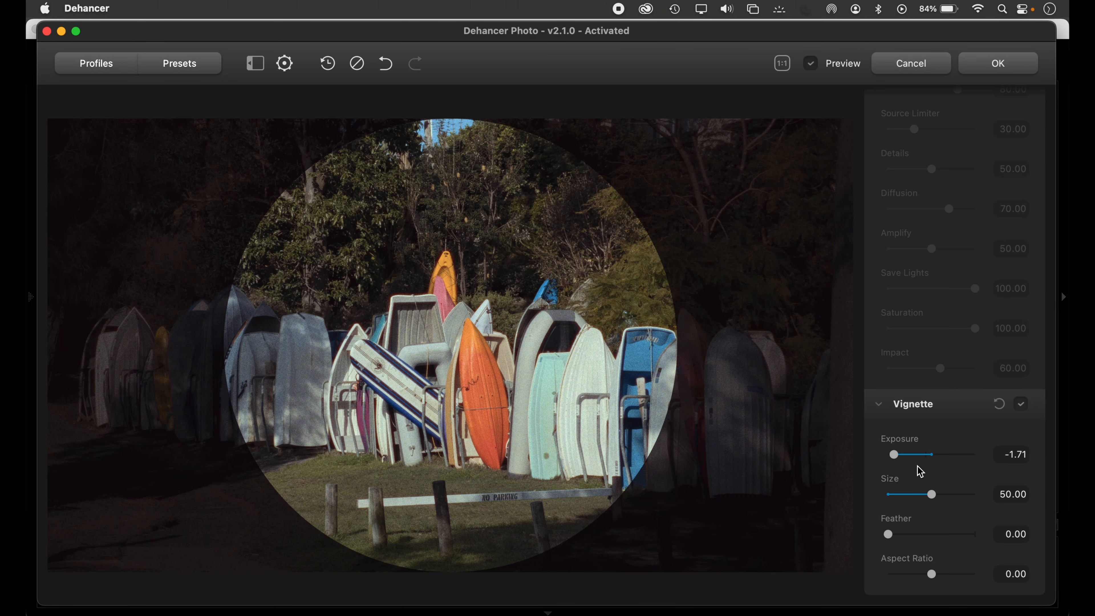
- Shape the vignette with Aspect Ratio -51.02, Size 65.58, Exposure -1.47 and Feather 62.36, and compare the photo with Vignette off and on
left_click_drag(933, 577, 905, 578)
mouse_move(931, 494)
left_mouse_down()
mouse_move(905, 498)
mouse_move(960, 494)
mouse_move(943, 494)
left_mouse_up()
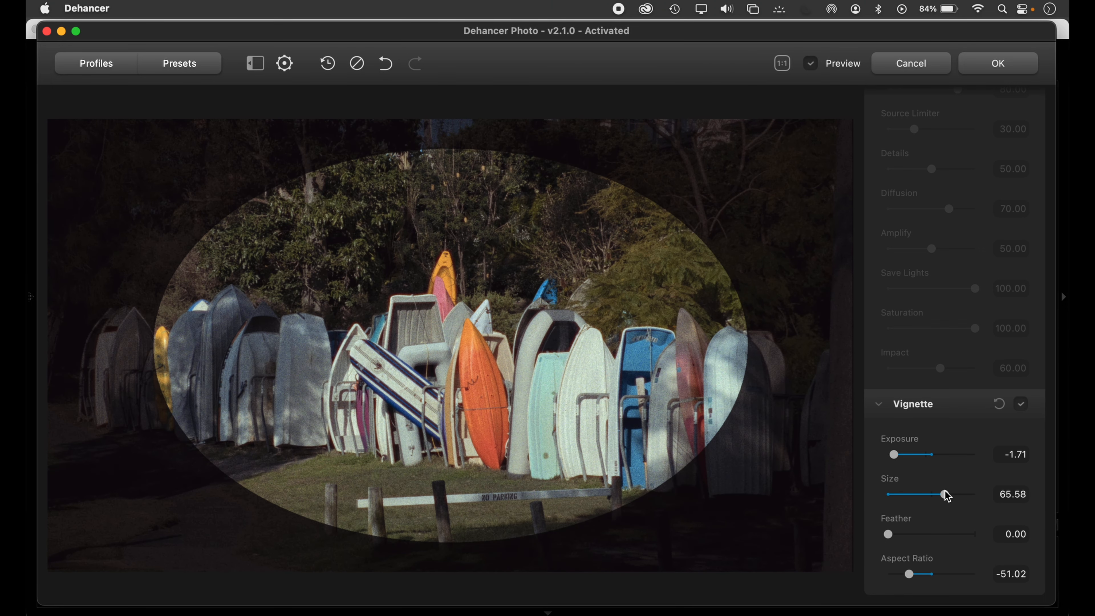
left_click_drag(894, 455, 901, 458)
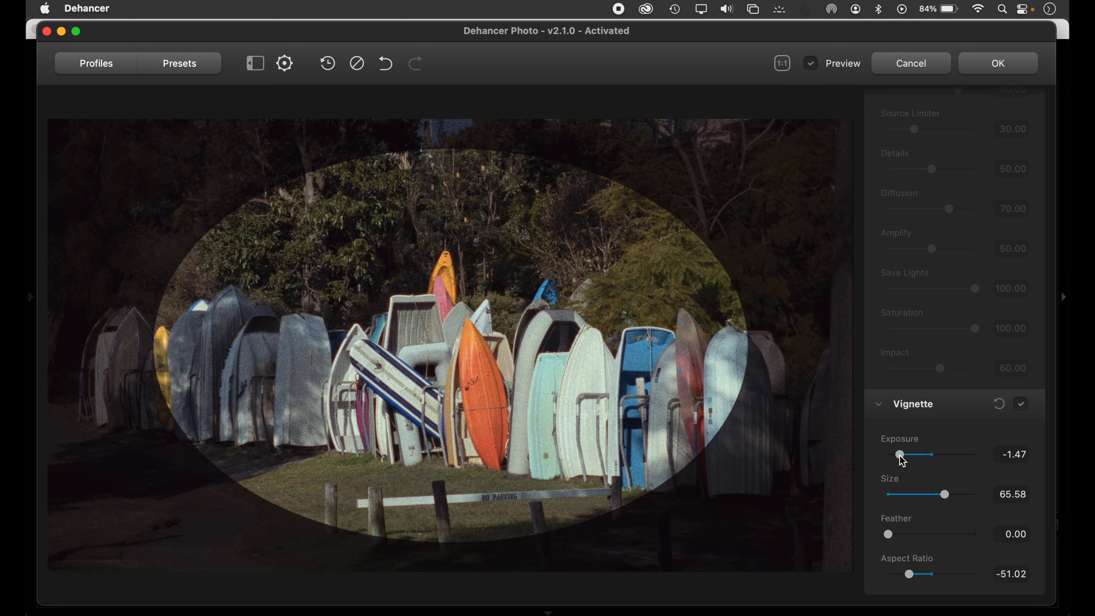
left_click_drag(888, 534, 946, 537)
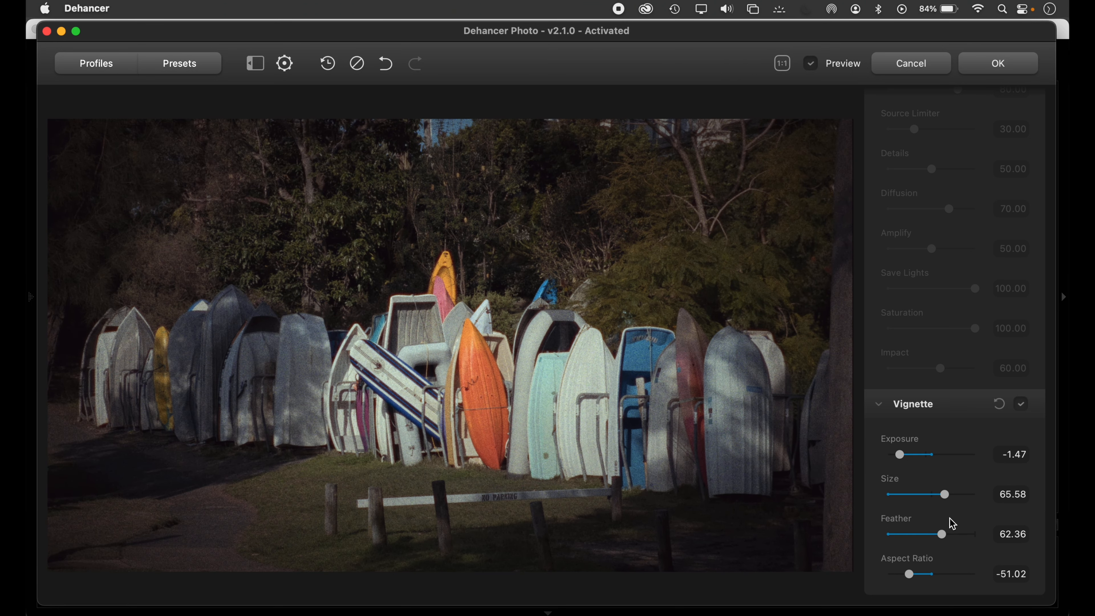
left_click(1020, 403)
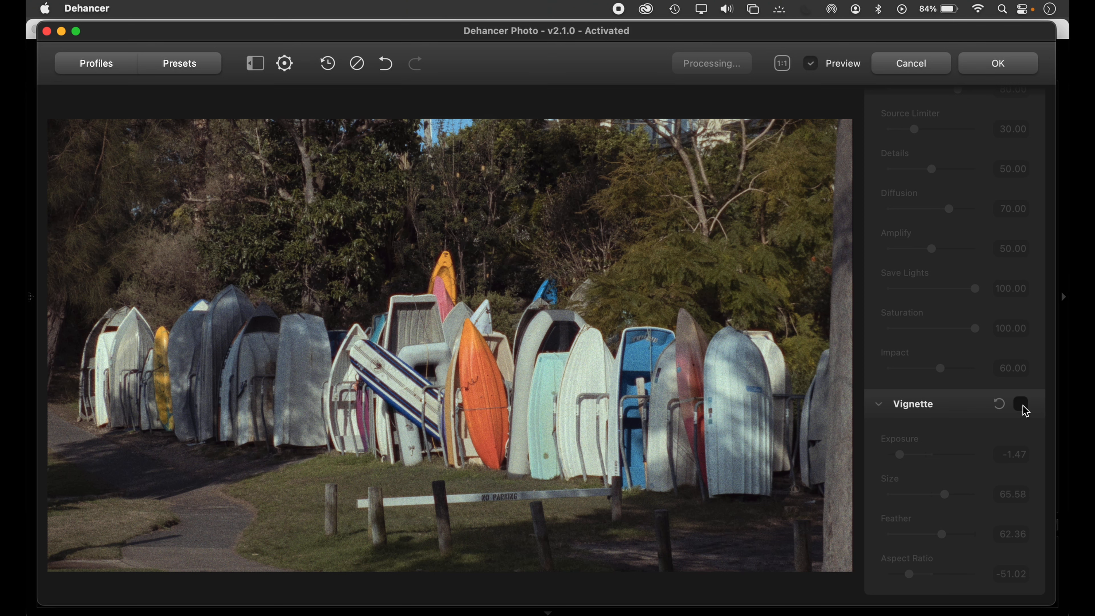
left_click(1024, 409)
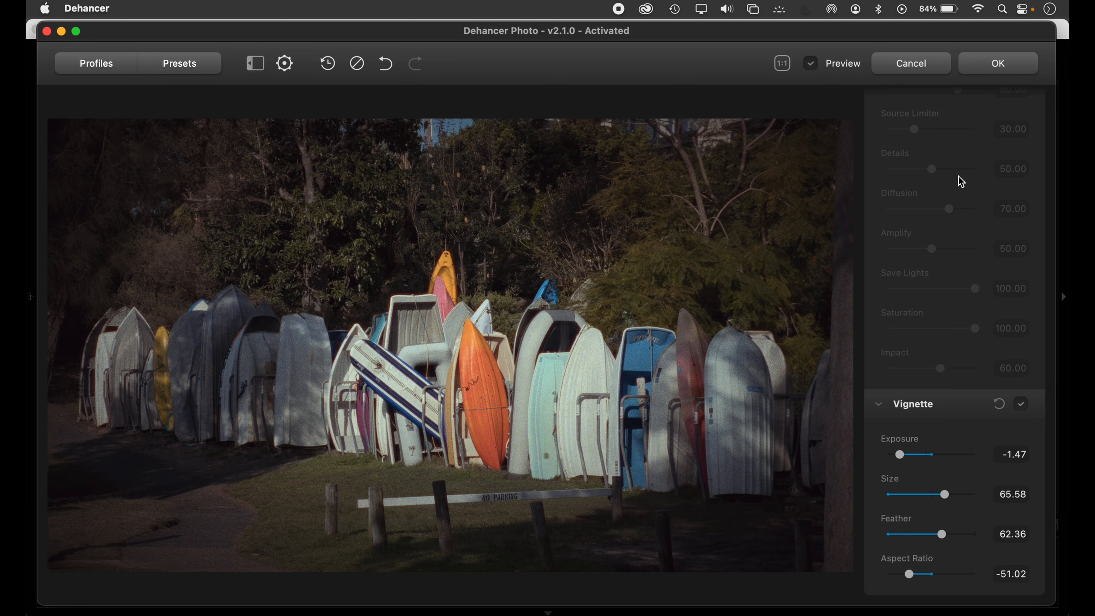
- Set the Color Head's Cyan - Red to -50.00 and apply the edits to return to Lightroom Classic
scroll(941, 242, "up", 20)
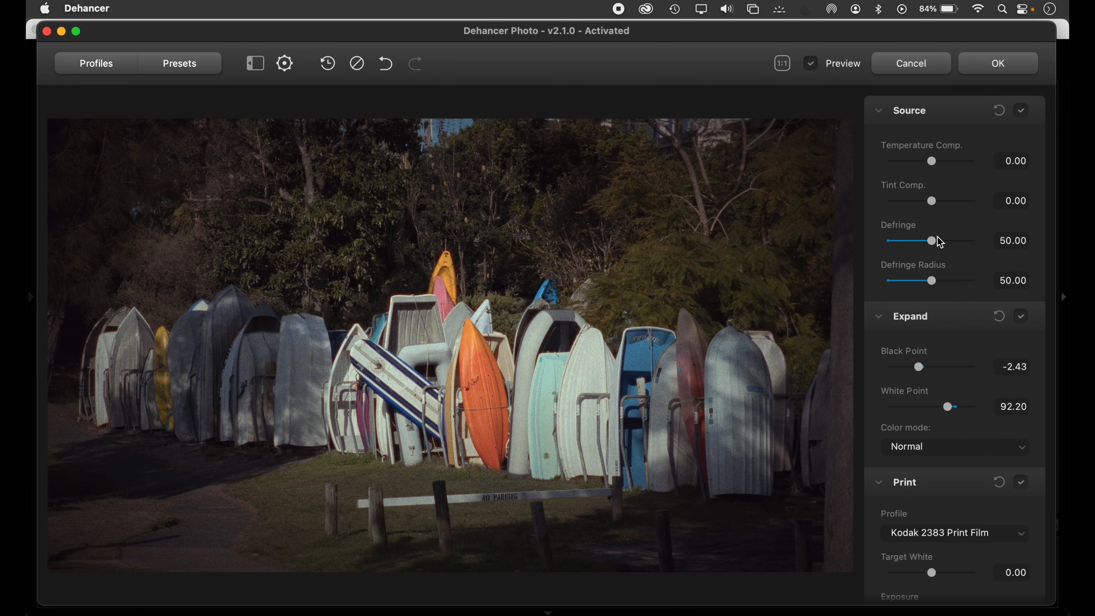
scroll(926, 436, "down", 10)
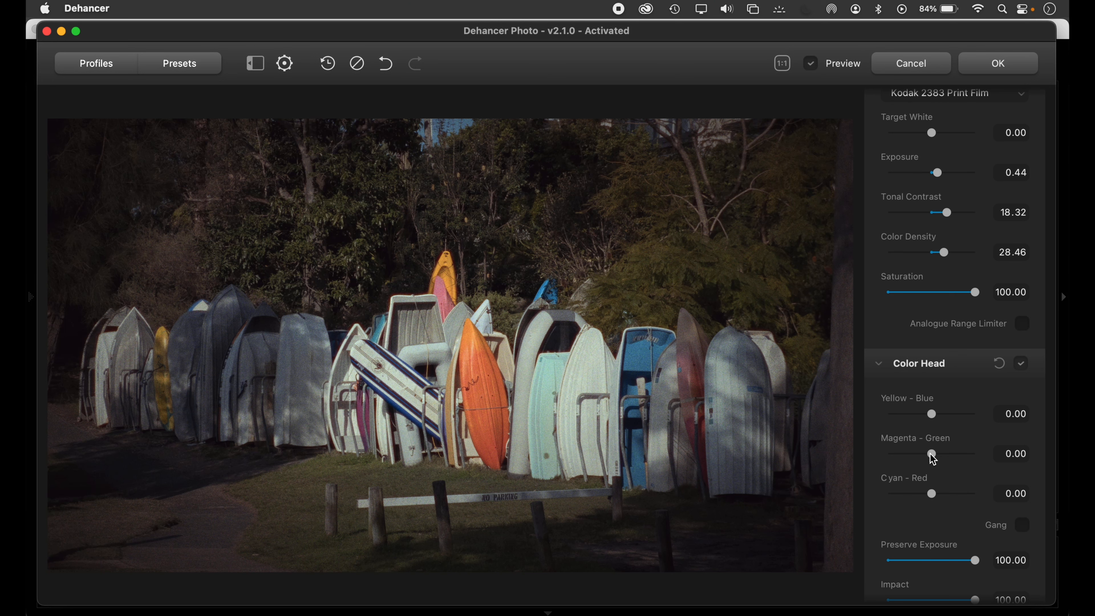
left_click_drag(930, 491, 855, 506)
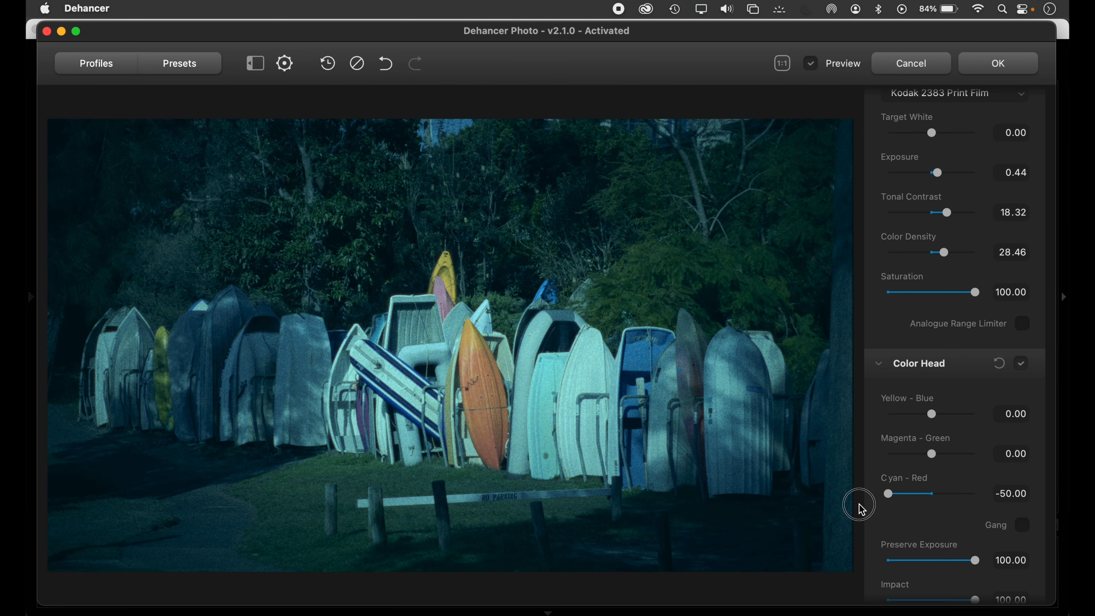
left_click(999, 65)
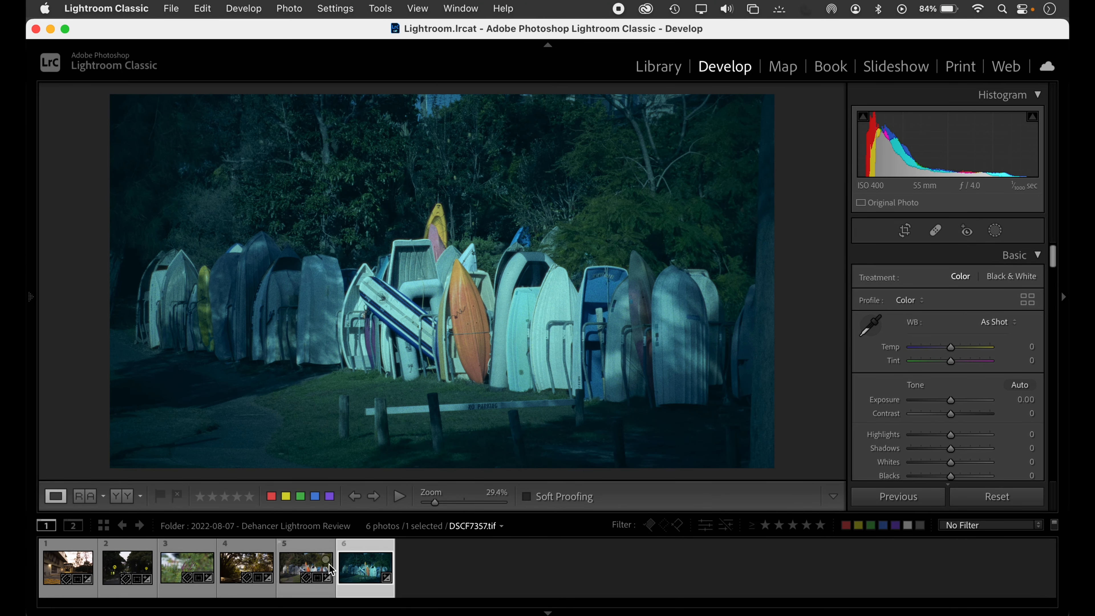
- Compare the original boats RAW file with its edited TIFF copy
left_click(300, 561)
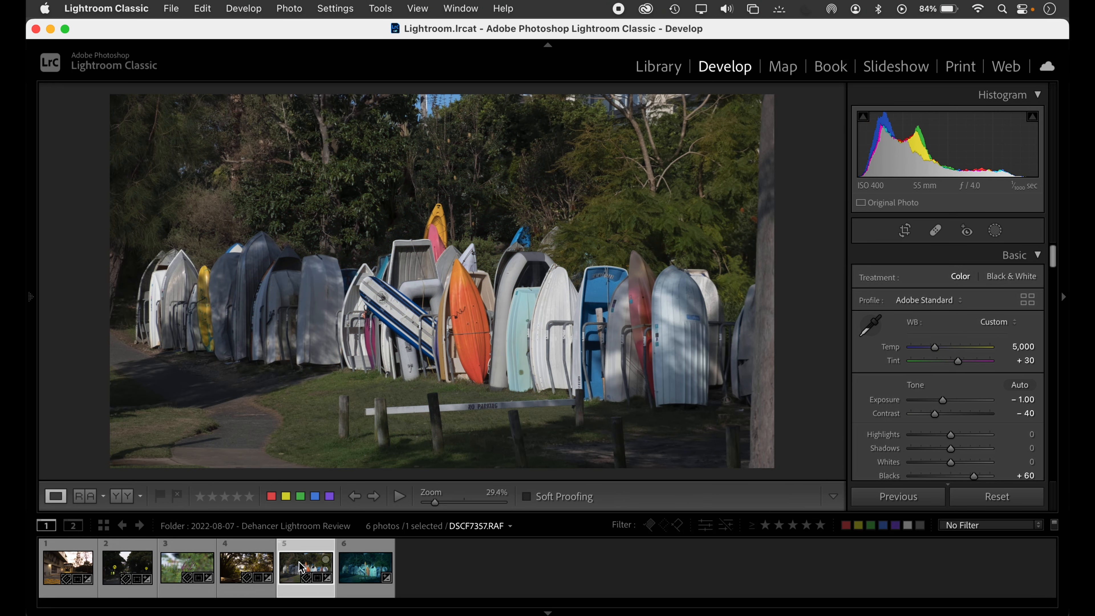
left_click(349, 568)
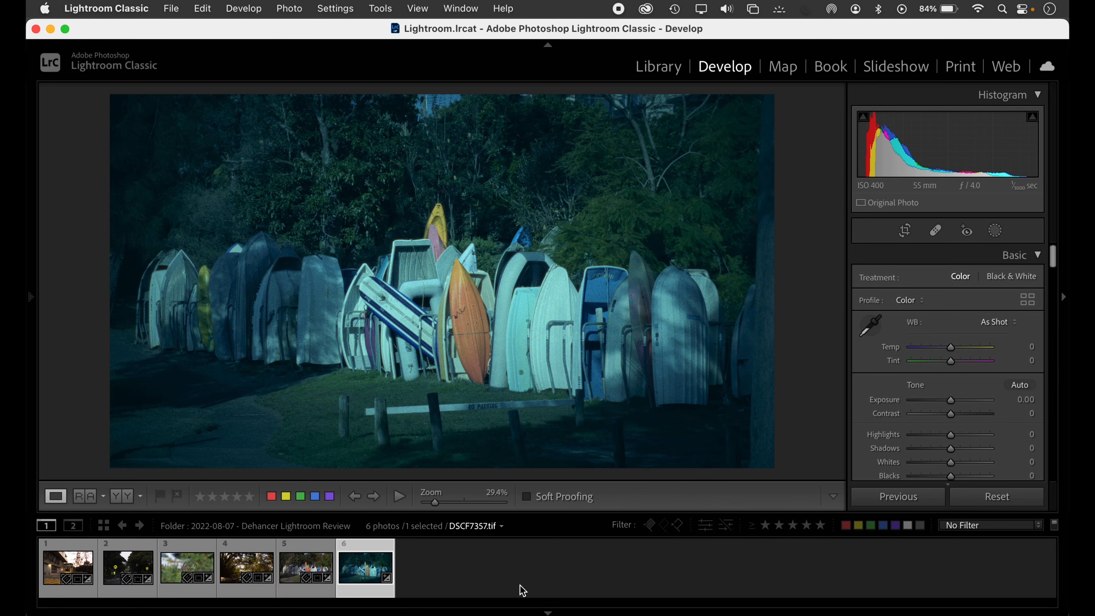
- Open the loading dock photo DSCF7141.RAF and flatten it with Exposure -1.00, Contrast -40 and Blacks +60
left_click(59, 562)
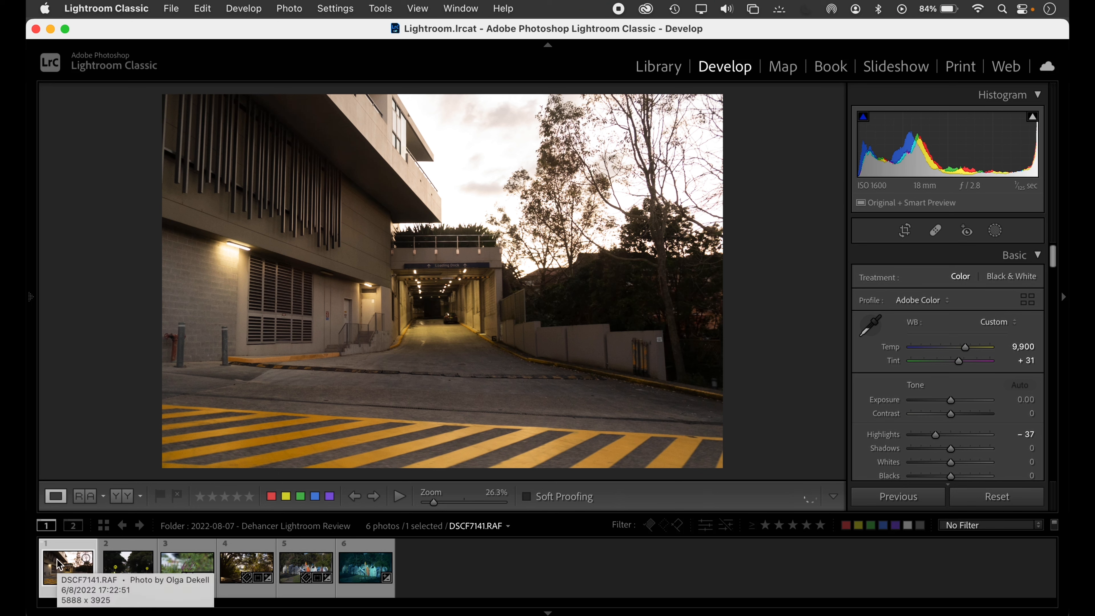
scroll(912, 394, "down", 3)
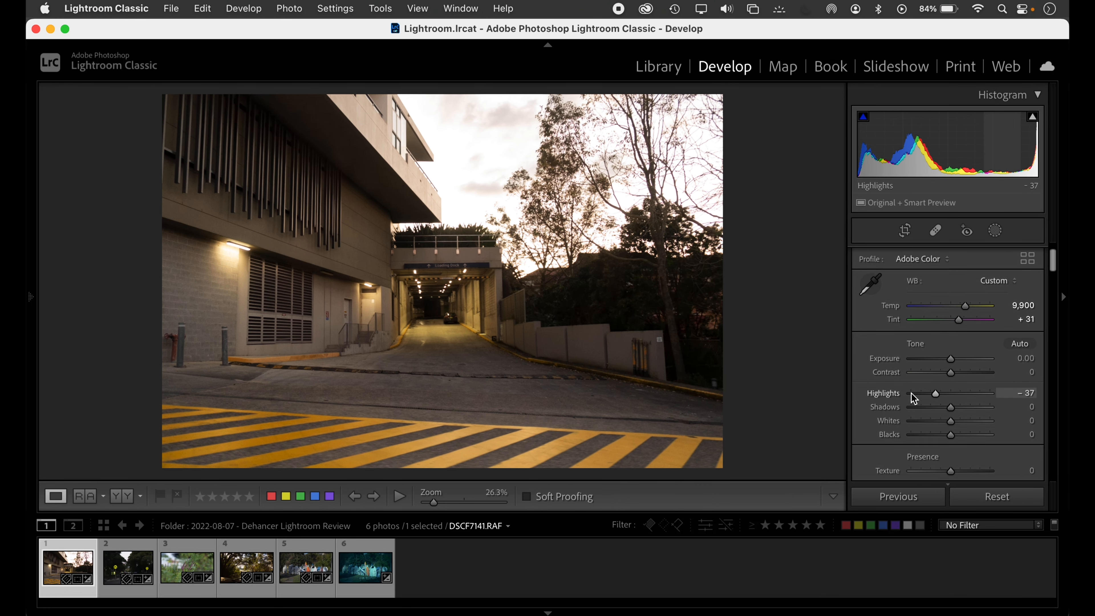
left_click(950, 355)
left_click_drag(950, 355, 942, 355)
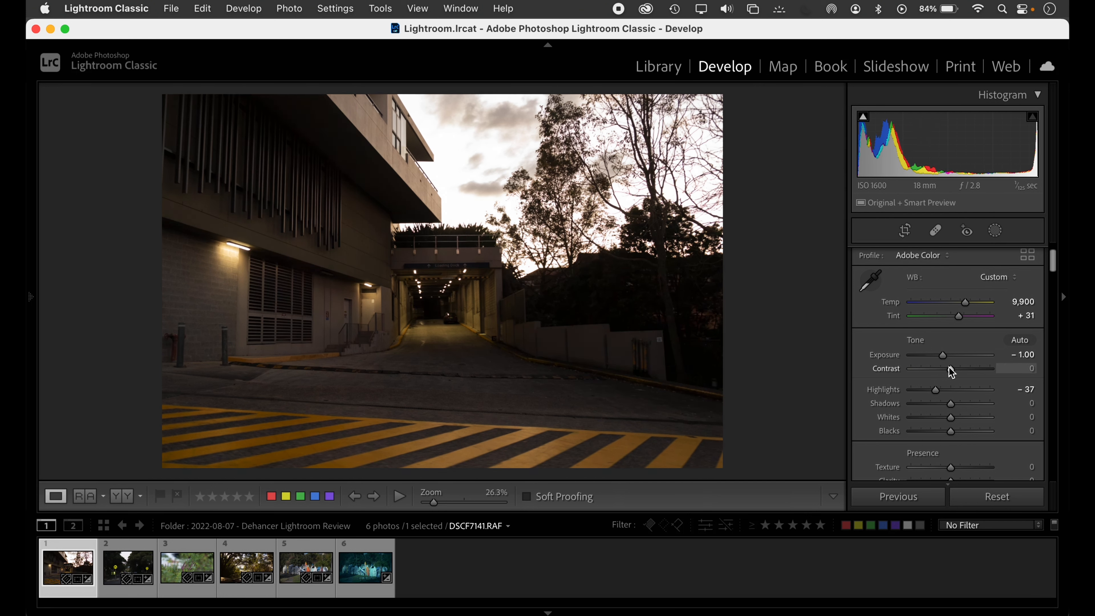
left_click_drag(948, 367, 933, 370)
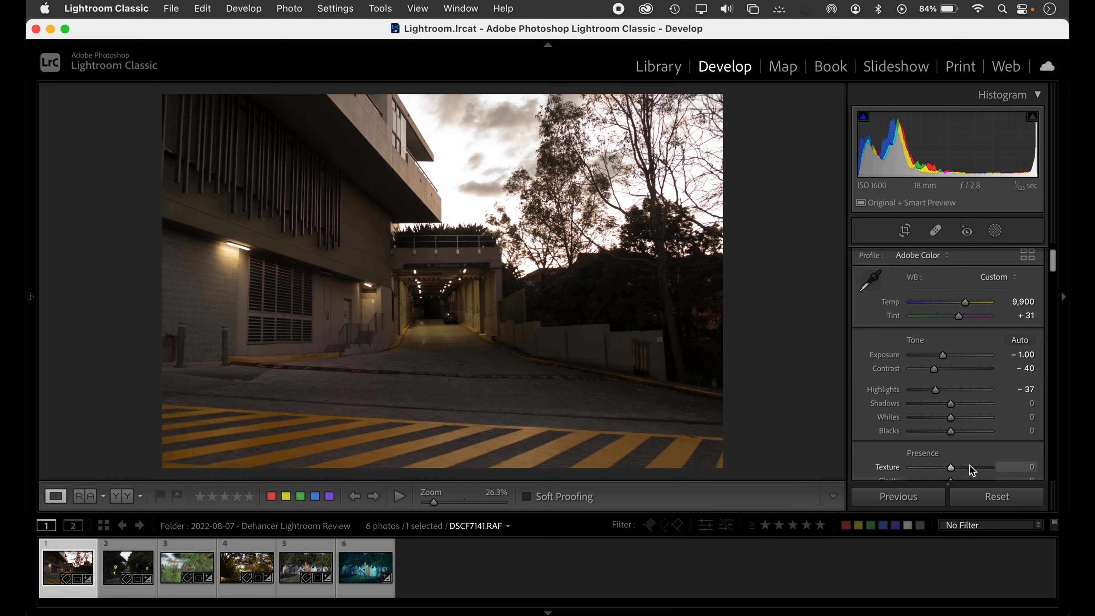
left_click_drag(951, 431, 975, 432)
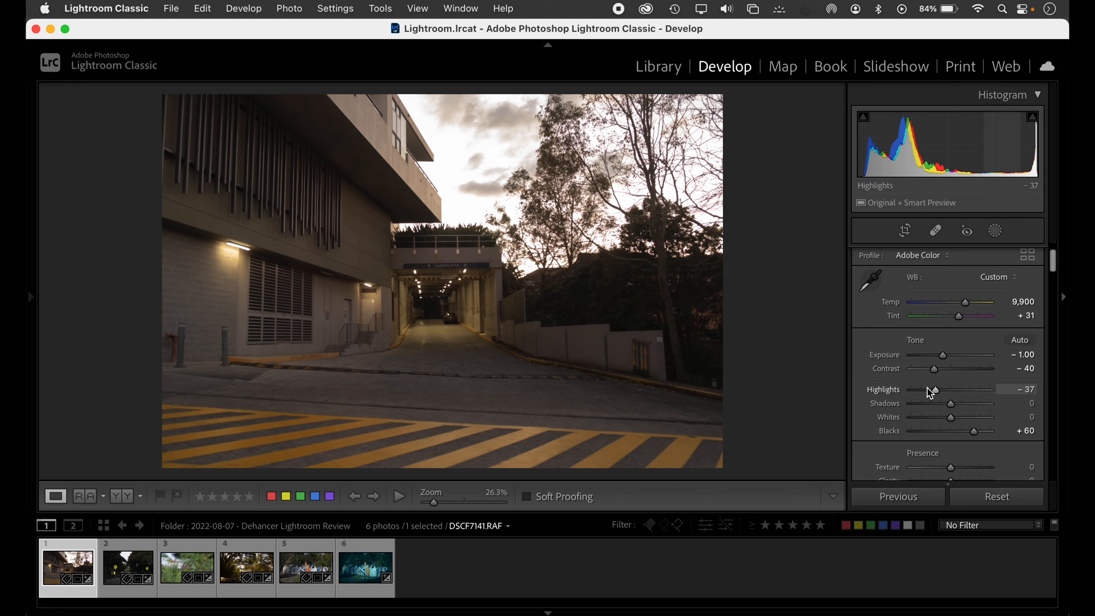
right_click(463, 345)
mouse_move(539, 276)
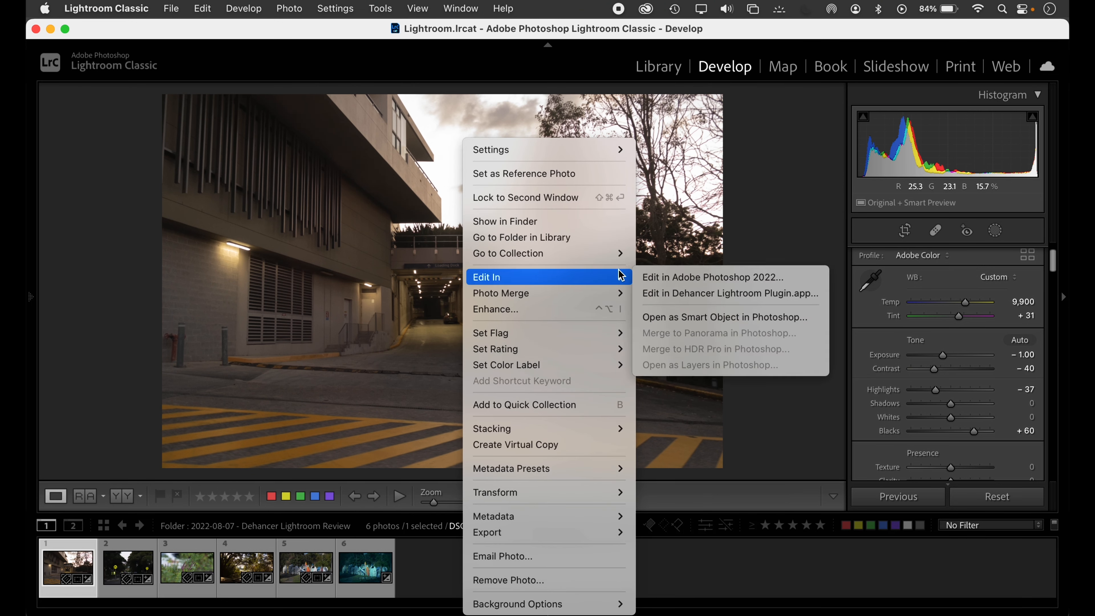
left_click(663, 302)
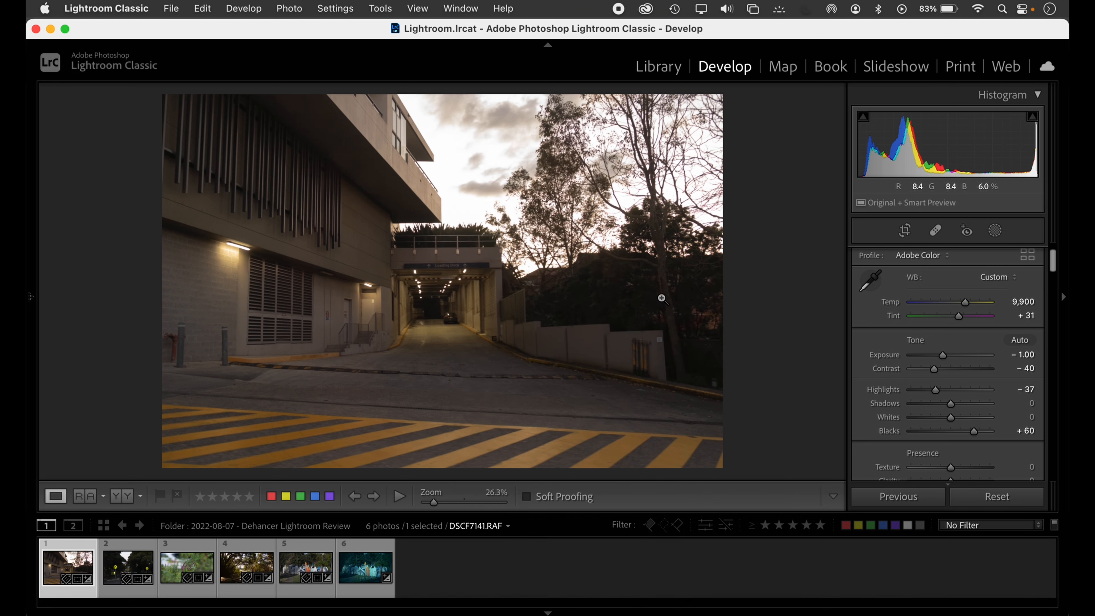
- Switch the loading dock photo's profile to Adobe Standard and open it for editing in the Dehancer Lightroom Plugin
left_click(916, 256)
left_click(924, 303)
right_click(431, 271)
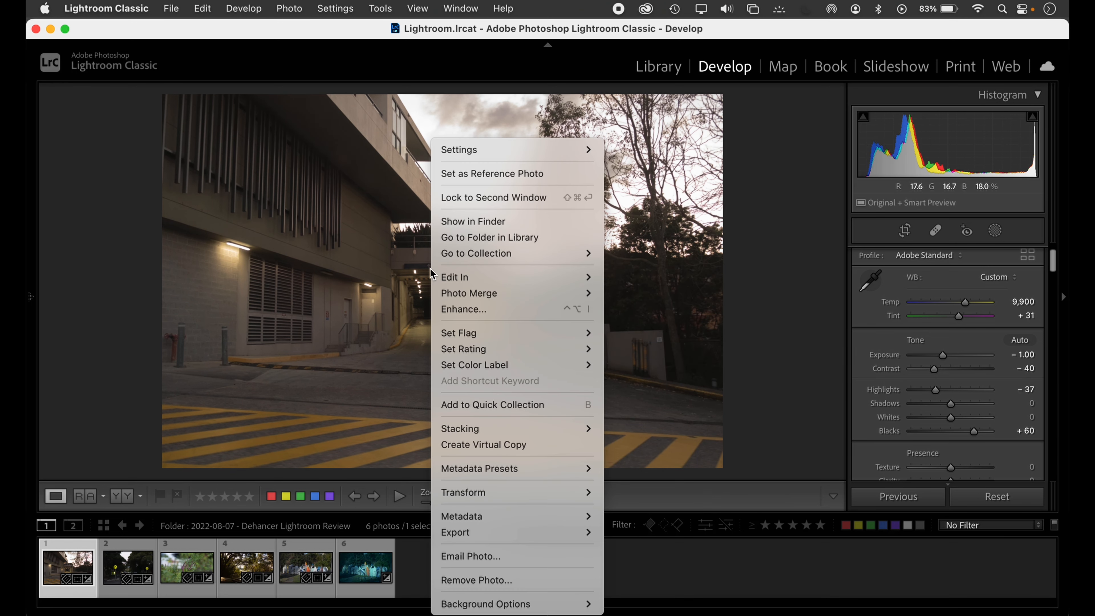
mouse_move(581, 283)
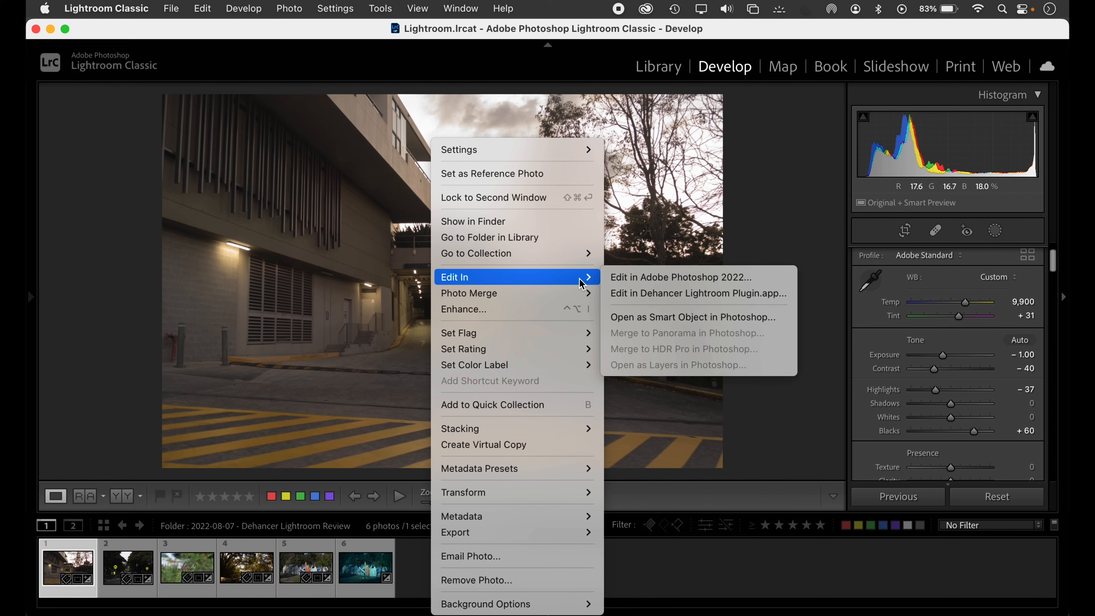
left_click(616, 294)
left_click(638, 448)
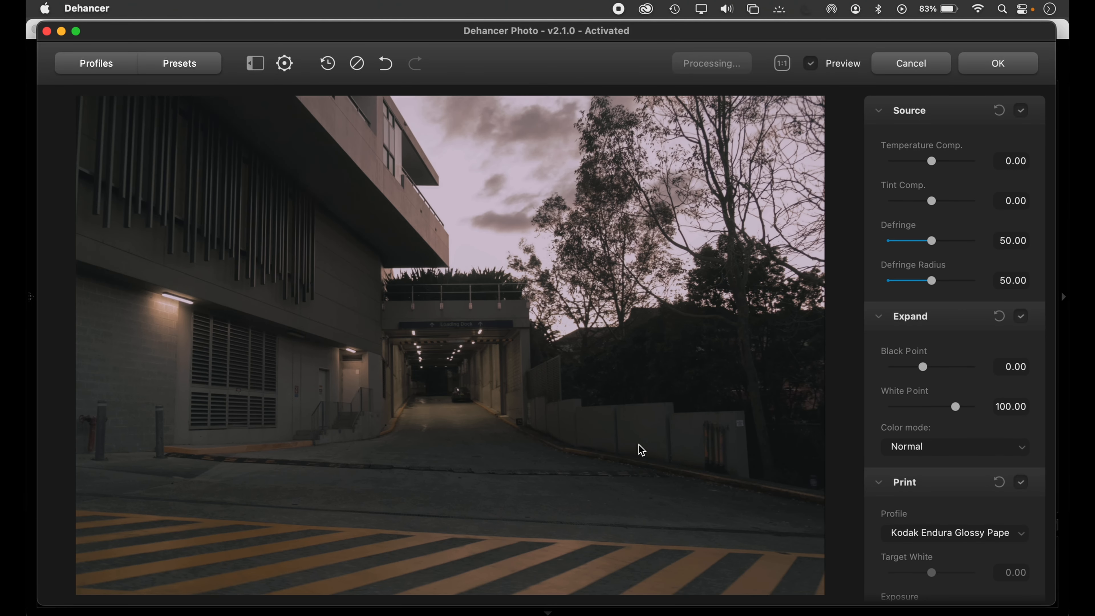
- Show the film profiles, filter them to Color Negative, and apply Agfa Agfacolor 100
left_click(255, 64)
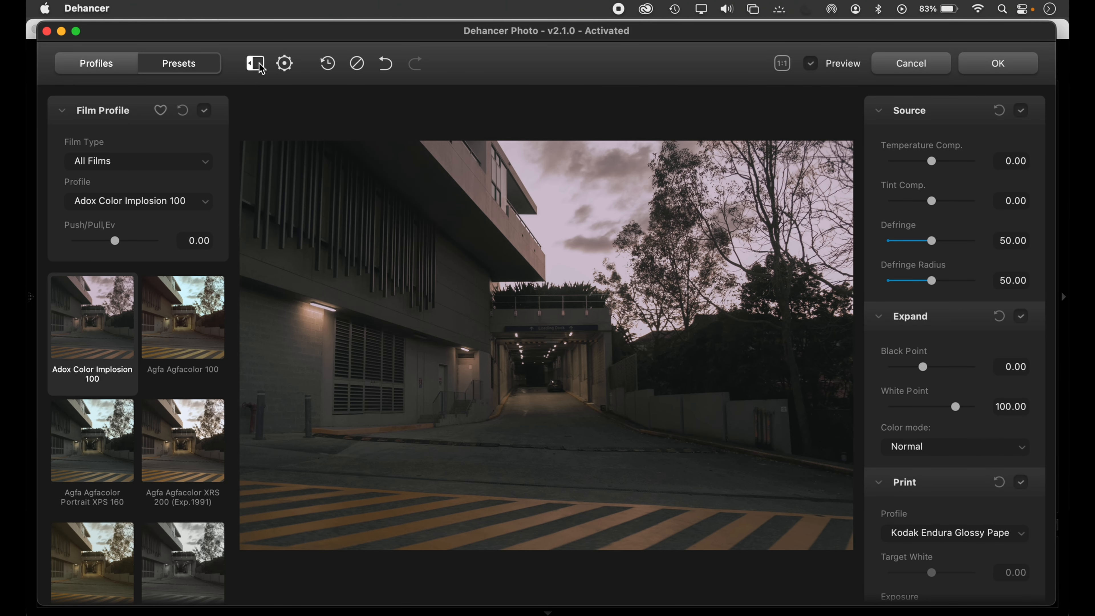
left_click(205, 164)
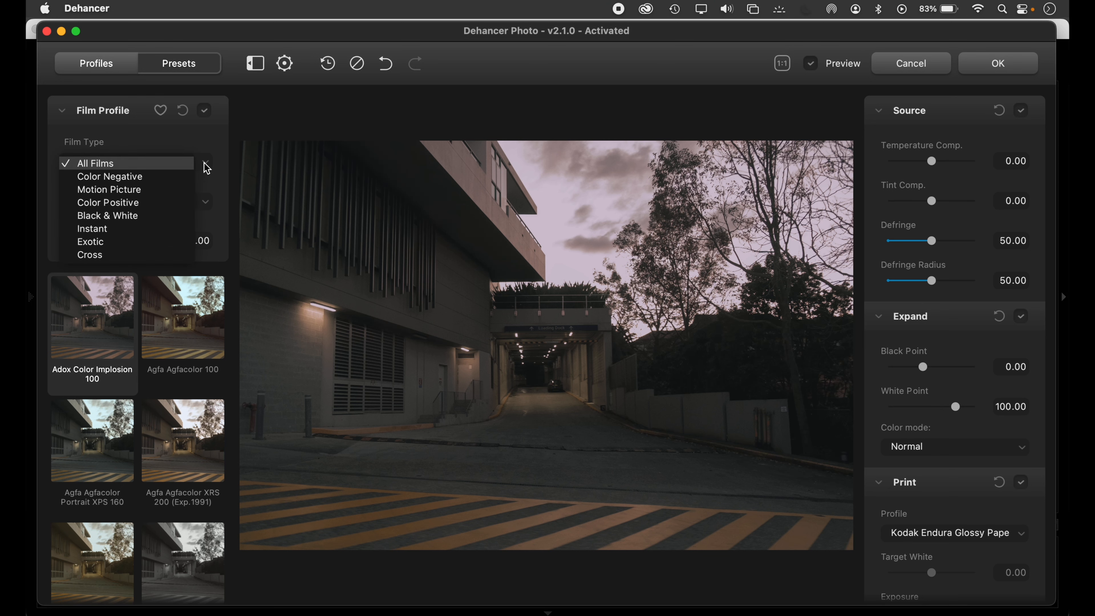
left_click(174, 178)
left_click(172, 311)
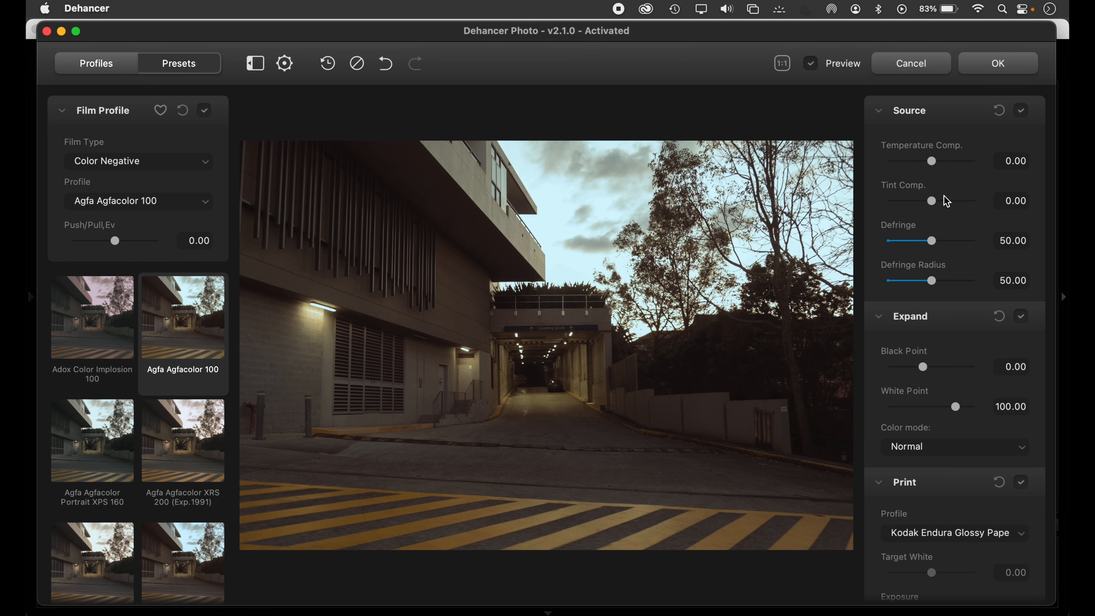
- Set the Expand Black Point to -0.99 and White Point to 94.74 for the loading dock photo
left_click(647, 248)
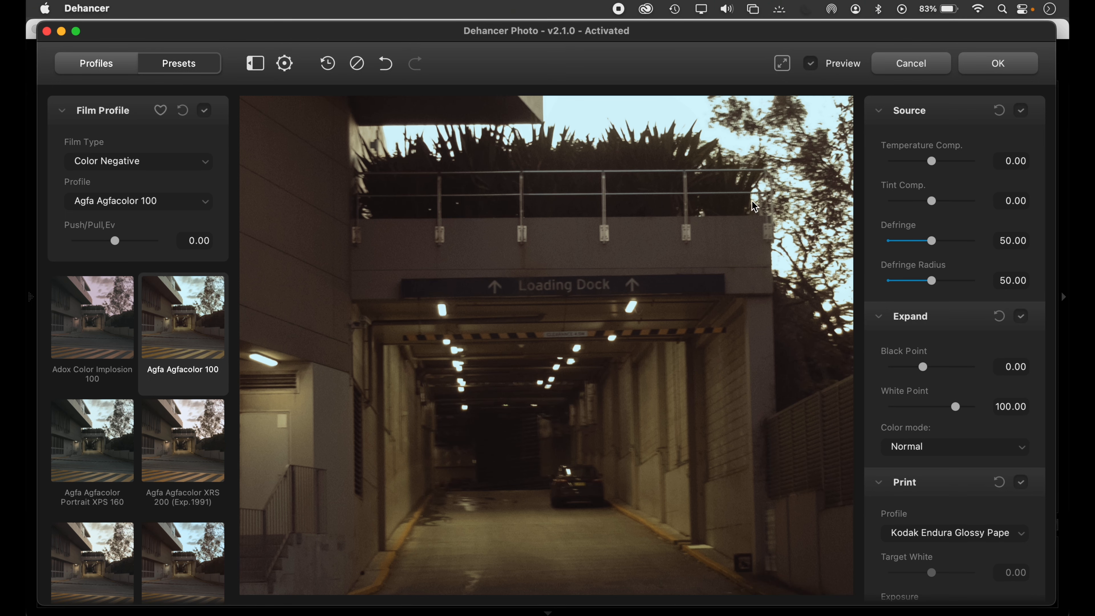
mouse_move(755, 207)
left_mouse_down()
mouse_move(393, 485)
mouse_move(723, 191)
mouse_move(741, 192)
left_mouse_up()
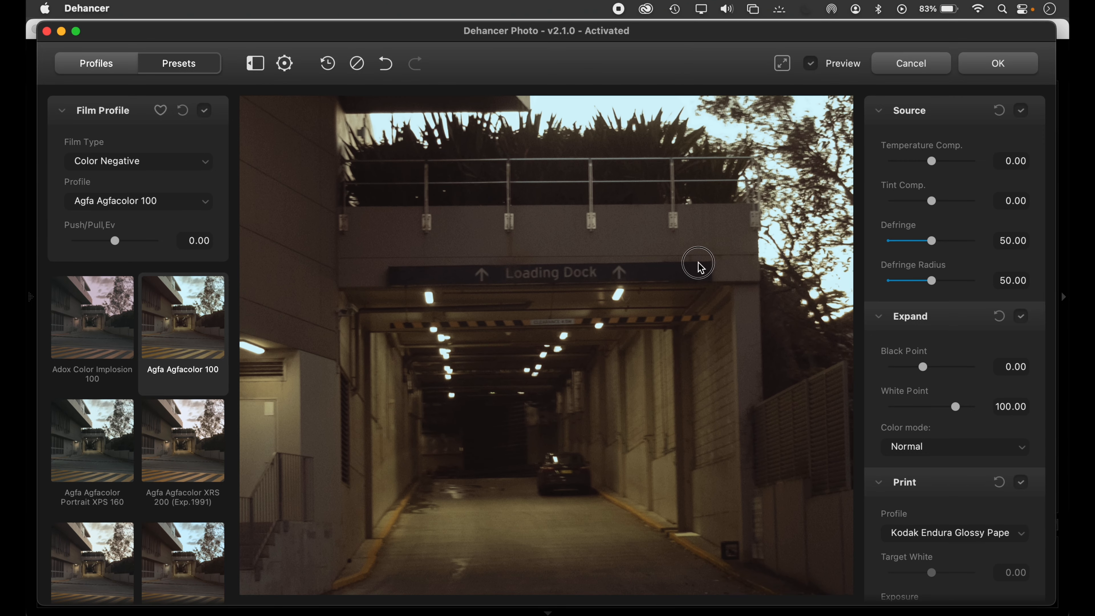
left_click(700, 267)
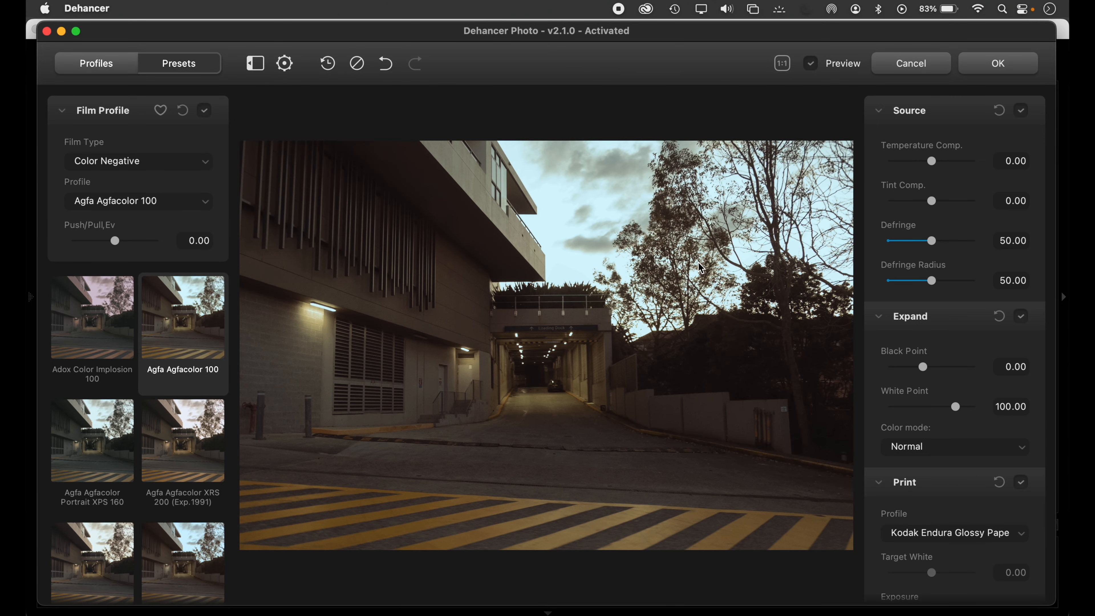
left_click(506, 370)
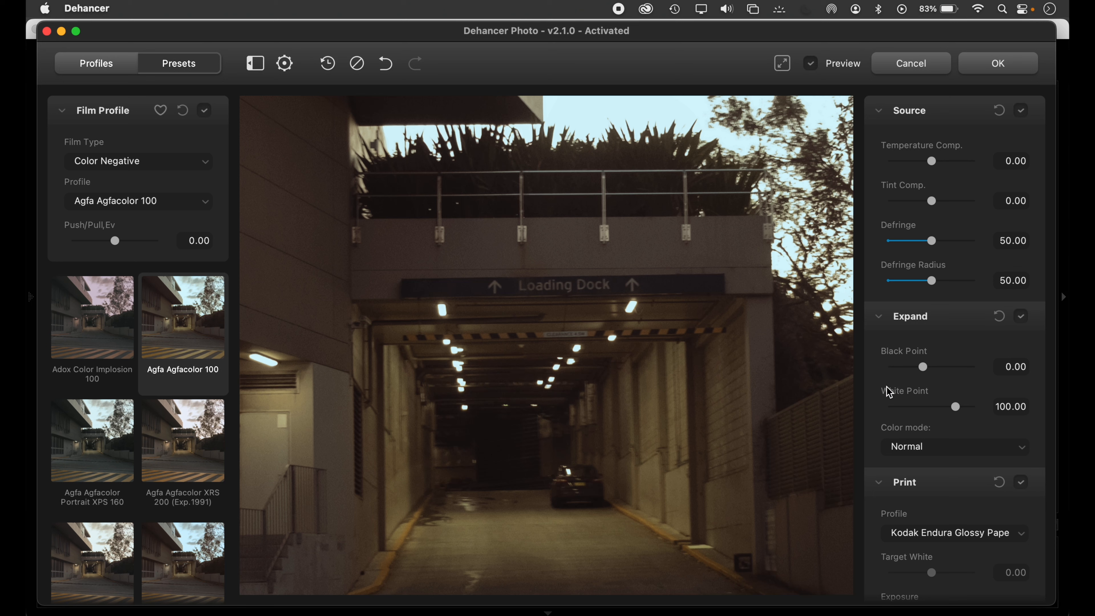
left_click_drag(923, 367, 922, 367)
left_click_drag(955, 407, 953, 412)
scroll(955, 412, "down", 5)
left_click(1025, 420)
left_click(1010, 417)
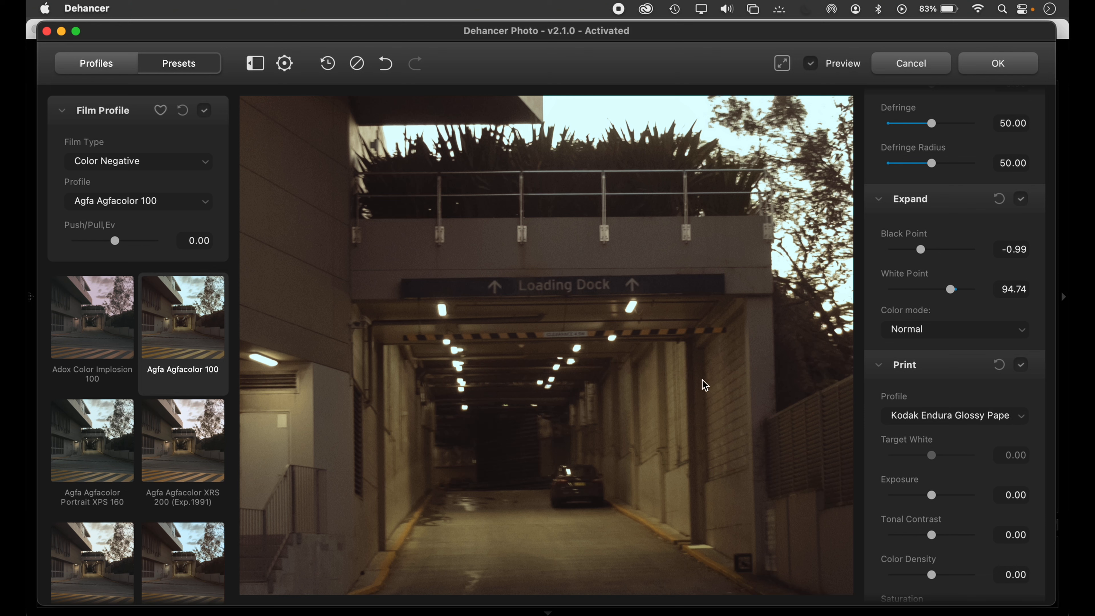
- Enable Film Grain on the loading dock photo and lower its Amount
scroll(888, 362, "down", 10)
scroll(989, 282, "down", 8)
left_click(1021, 210)
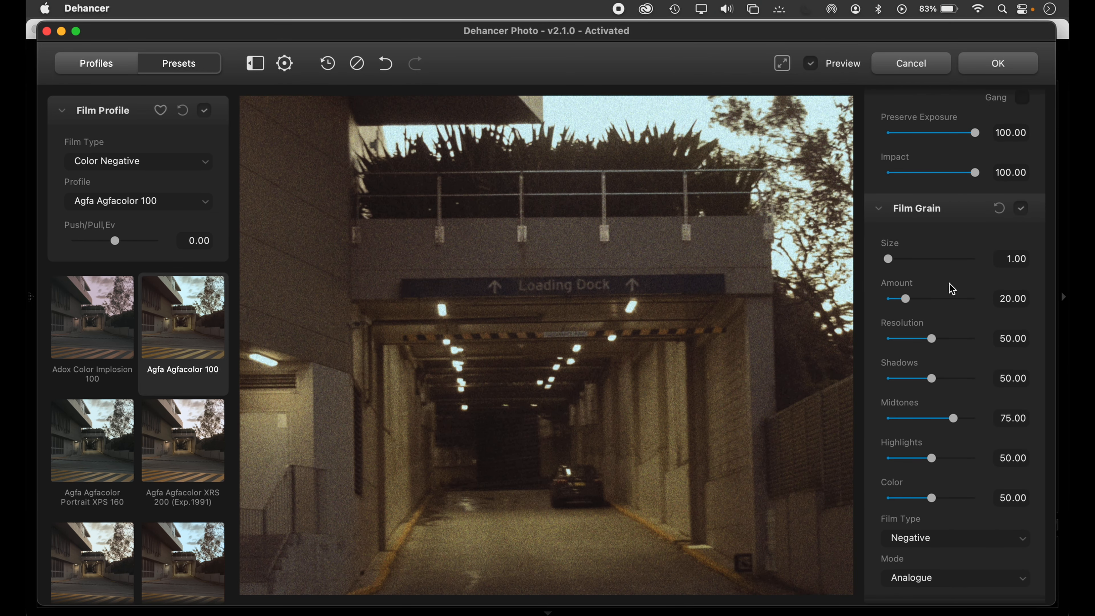
left_click_drag(908, 301, 897, 298)
- Enable Halation and, with the film profiles hidden for a larger preview, compare the close-up with the effect off and on
scroll(954, 326, "down", 10)
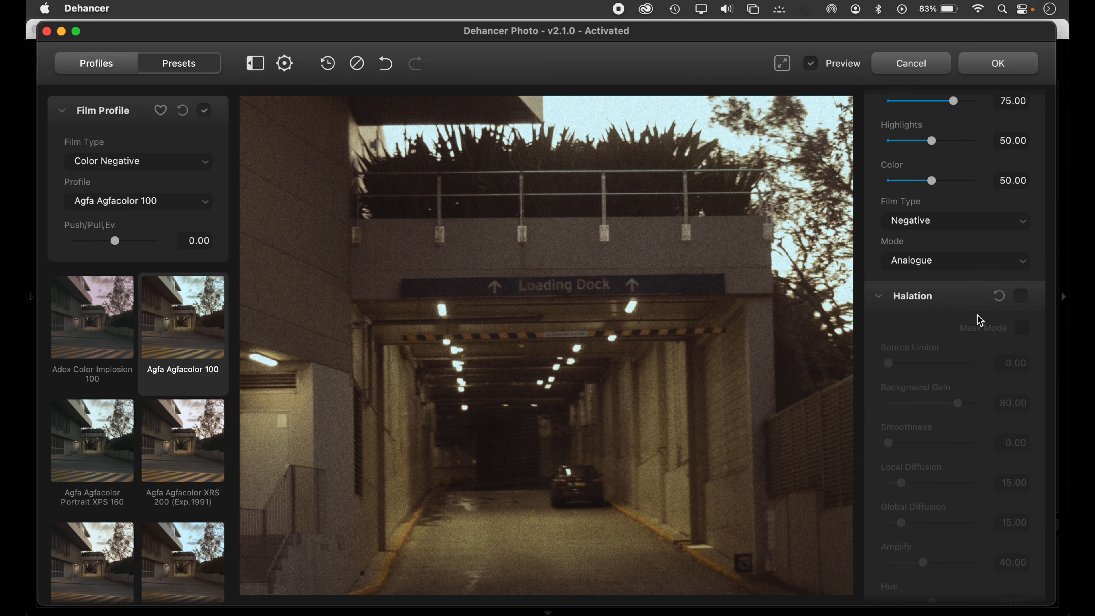
left_click(1021, 297)
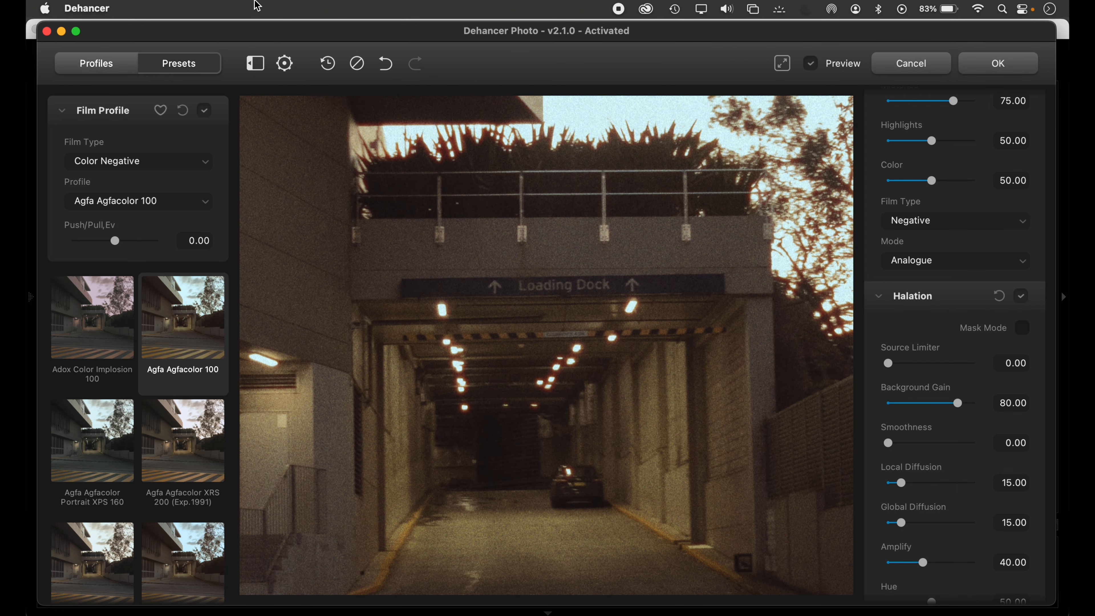
left_click(255, 64)
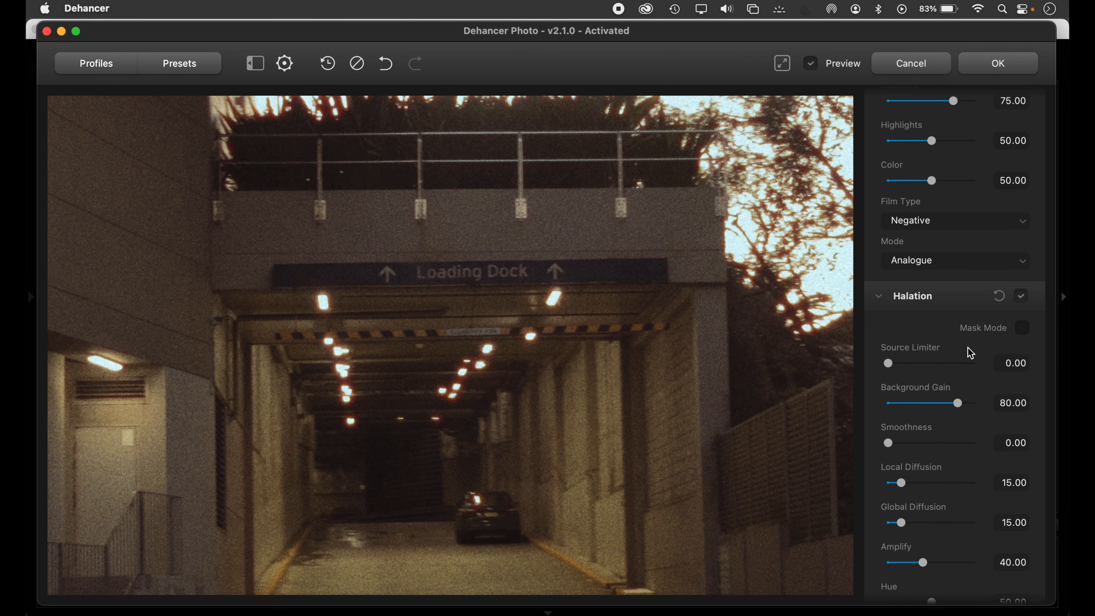
left_click(1025, 304)
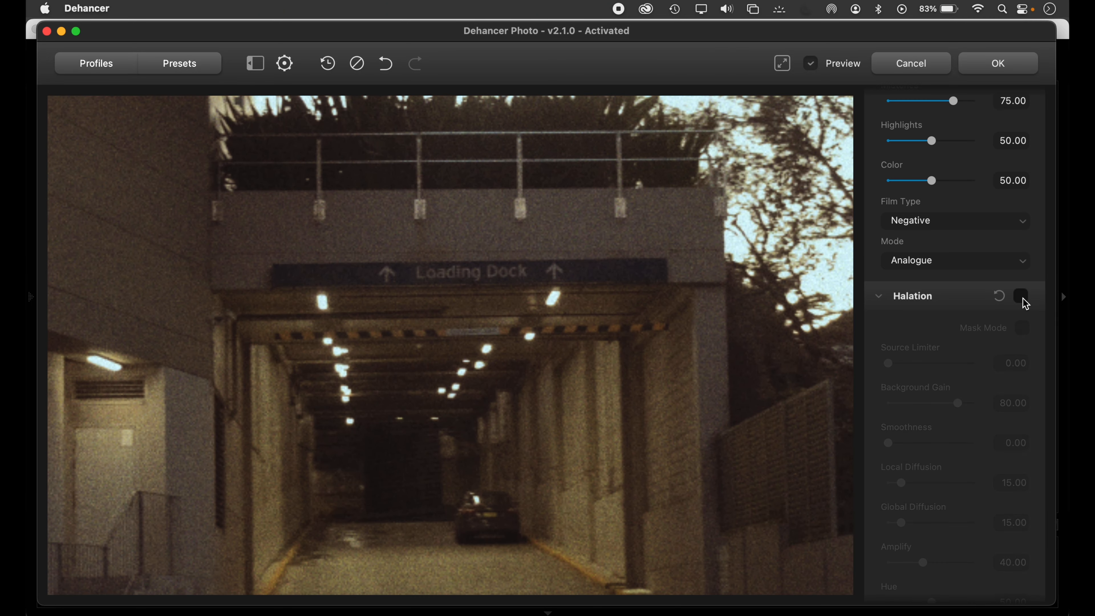
left_click(1025, 305)
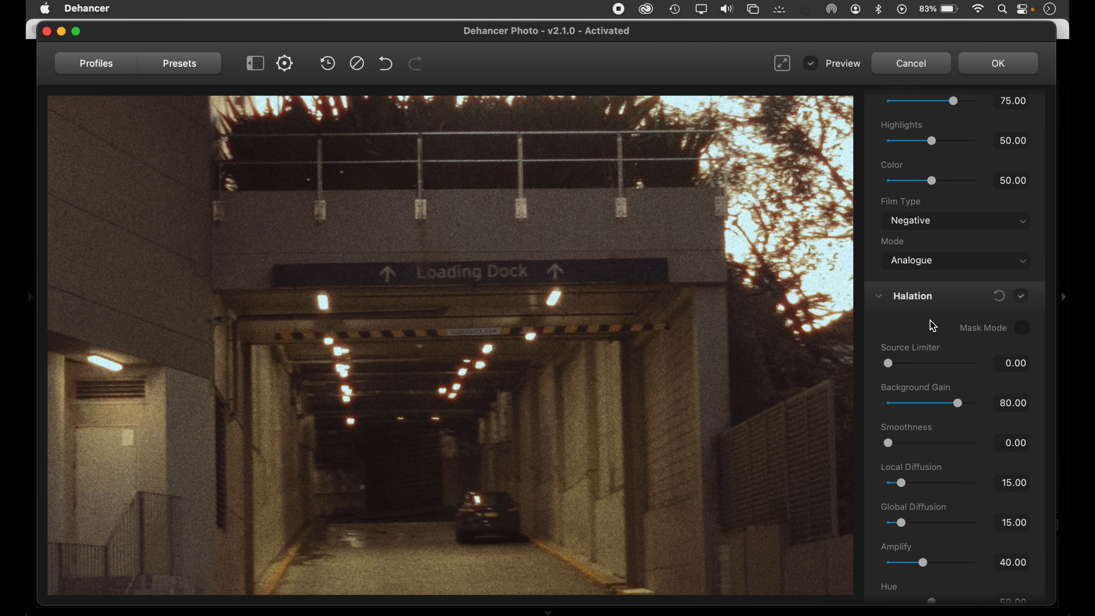
- Enable Bloom and compare the whole photo with the effect off and on
scroll(932, 326, "down", 10)
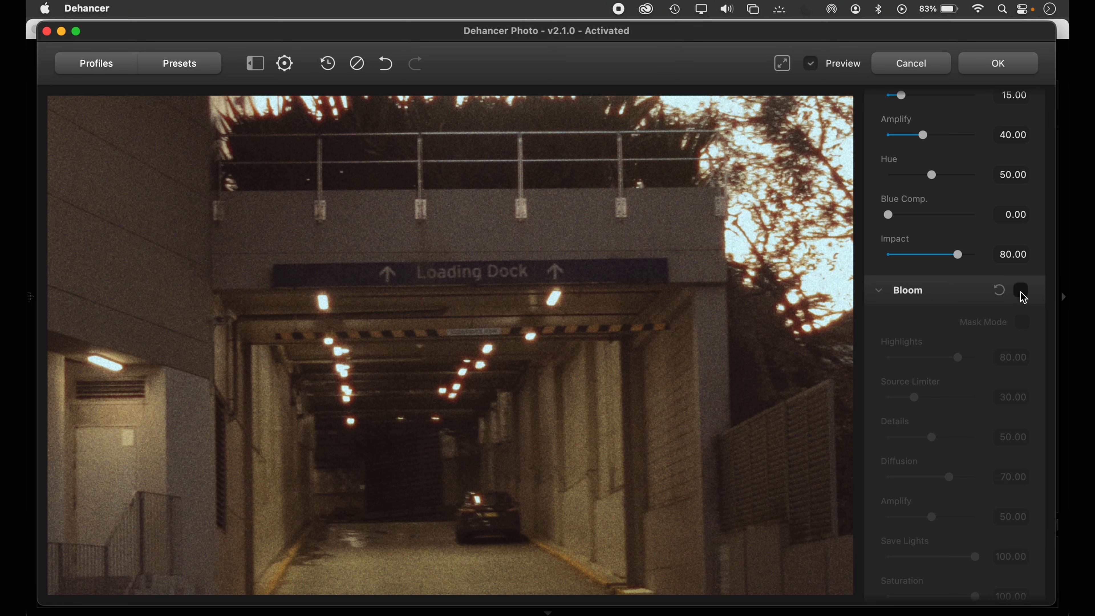
left_click(1023, 295)
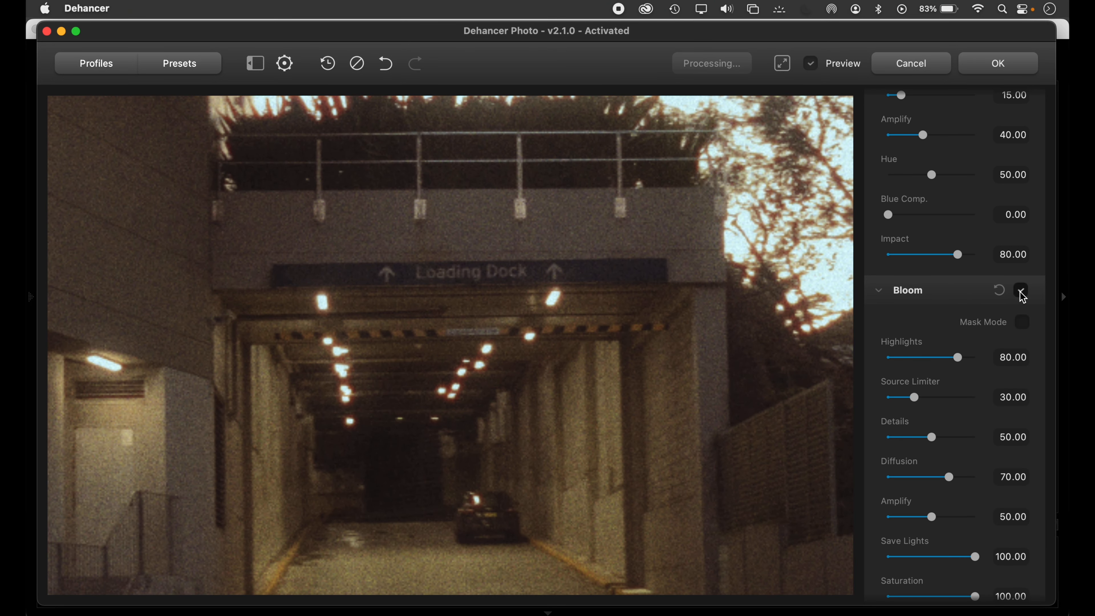
left_click(685, 347)
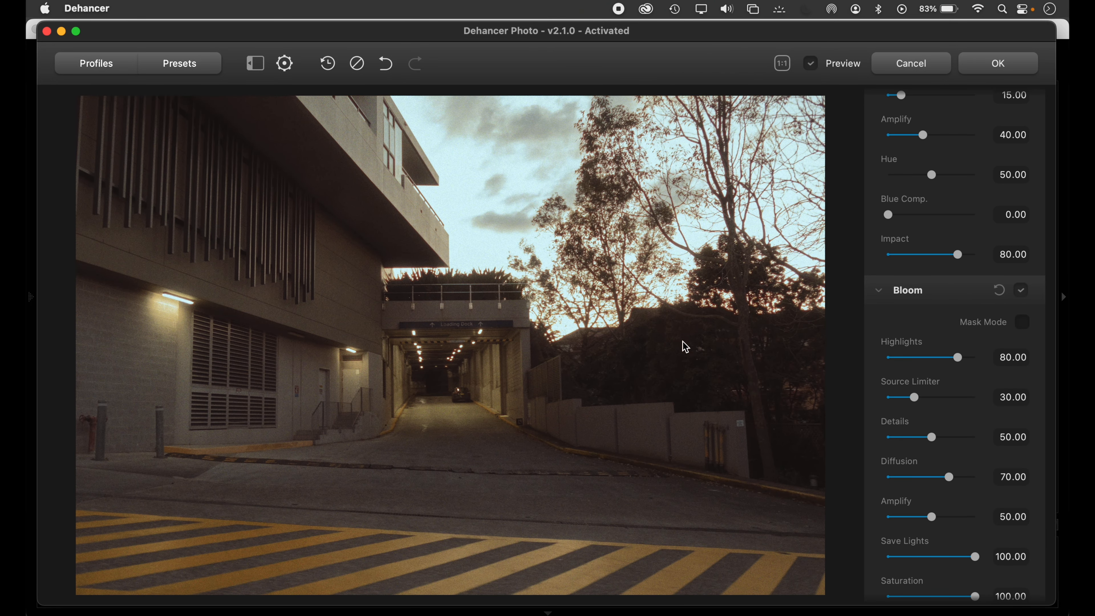
left_click(1022, 291)
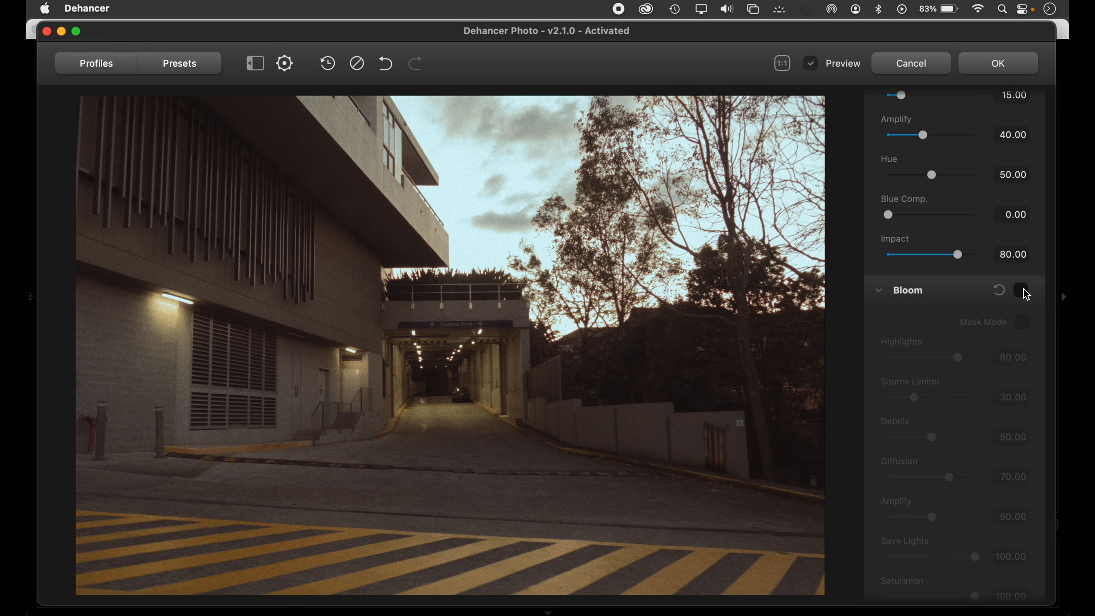
left_click(1023, 291)
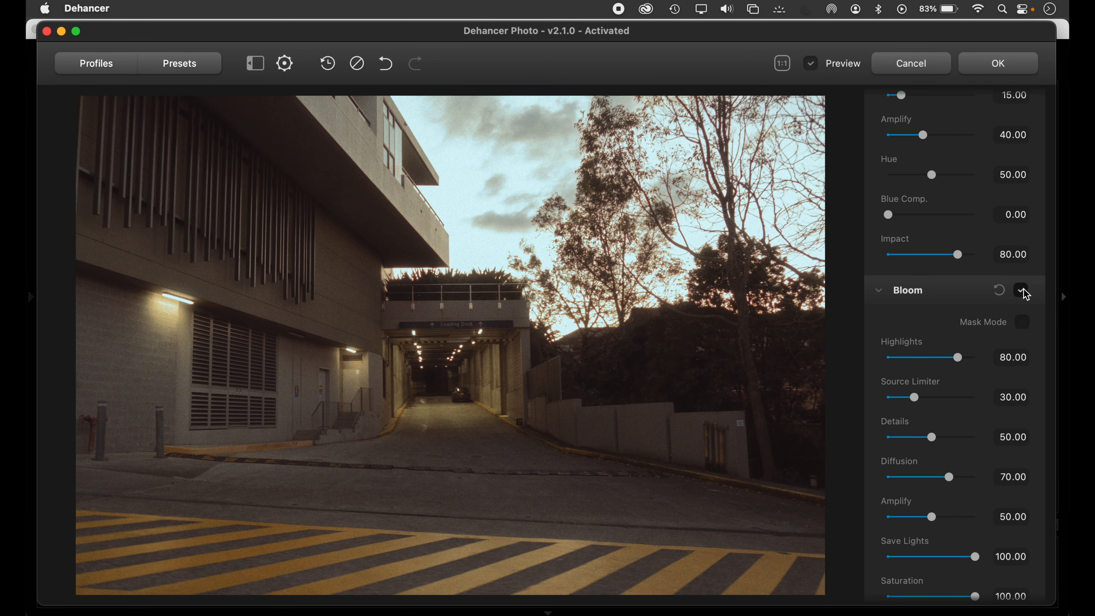
- Compare the whole loading dock photo with Halation off and on
scroll(1026, 294, "up", 8)
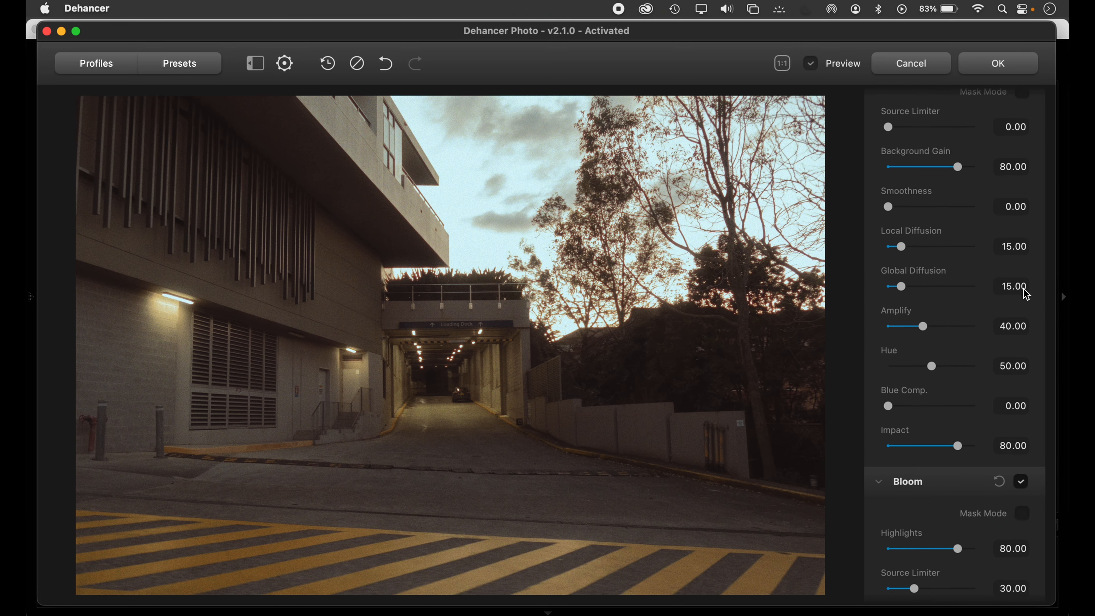
left_click(1022, 148)
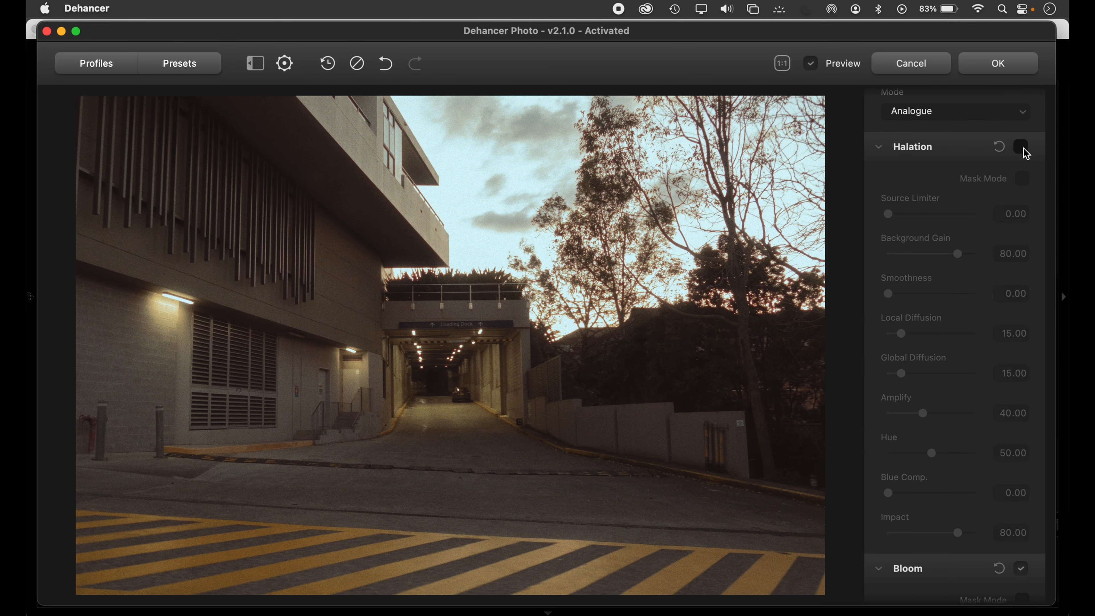
left_click(1022, 147)
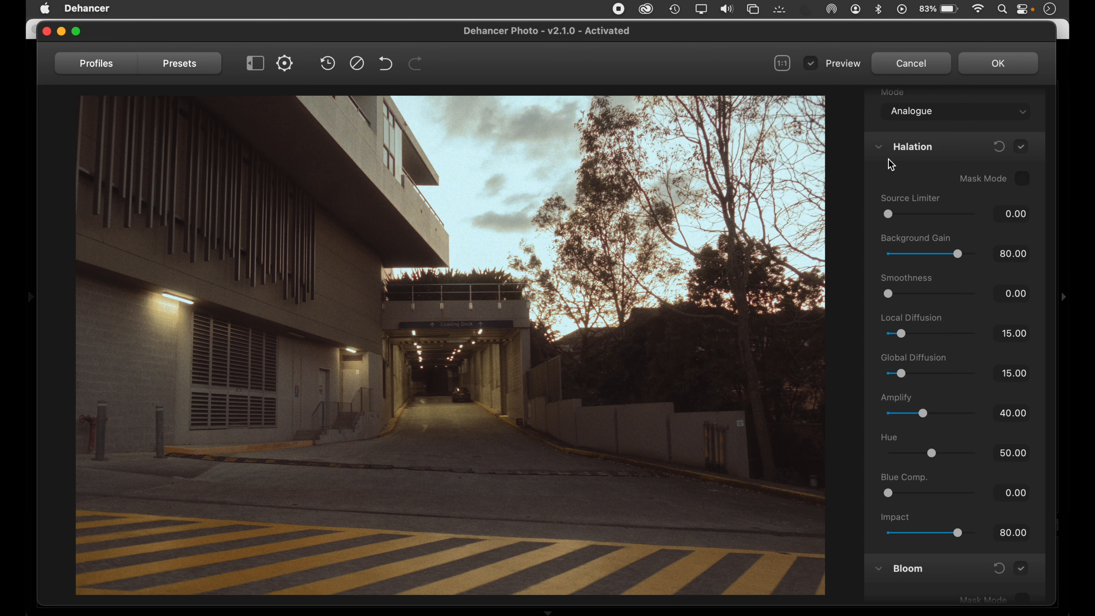
- Enable the Vignette and set its Exposure to -0.42
scroll(939, 301, "down", 10)
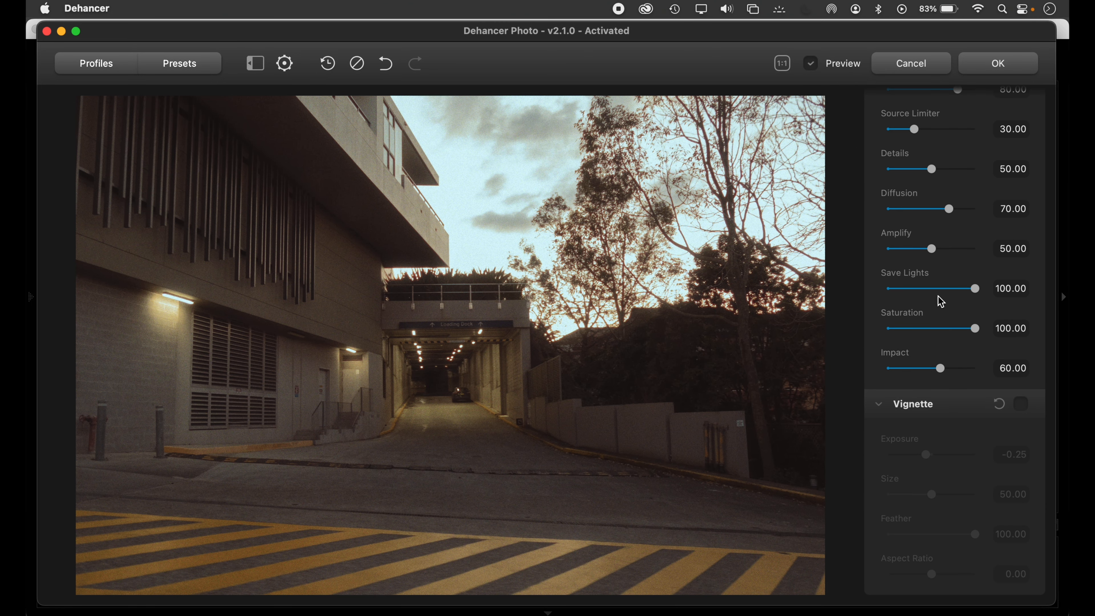
left_click(1021, 404)
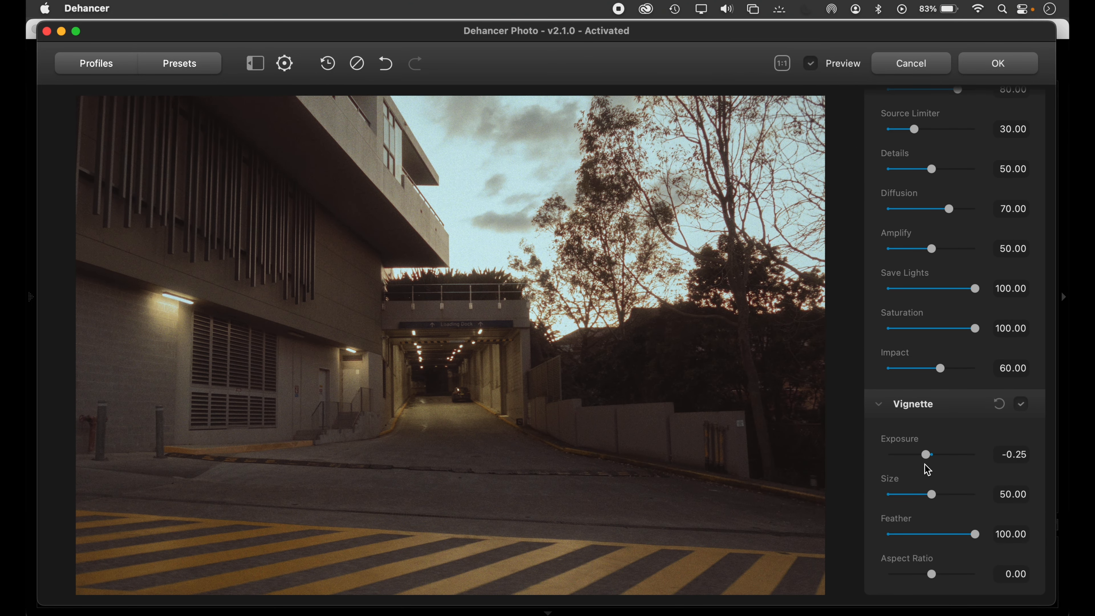
left_click_drag(924, 455, 922, 459)
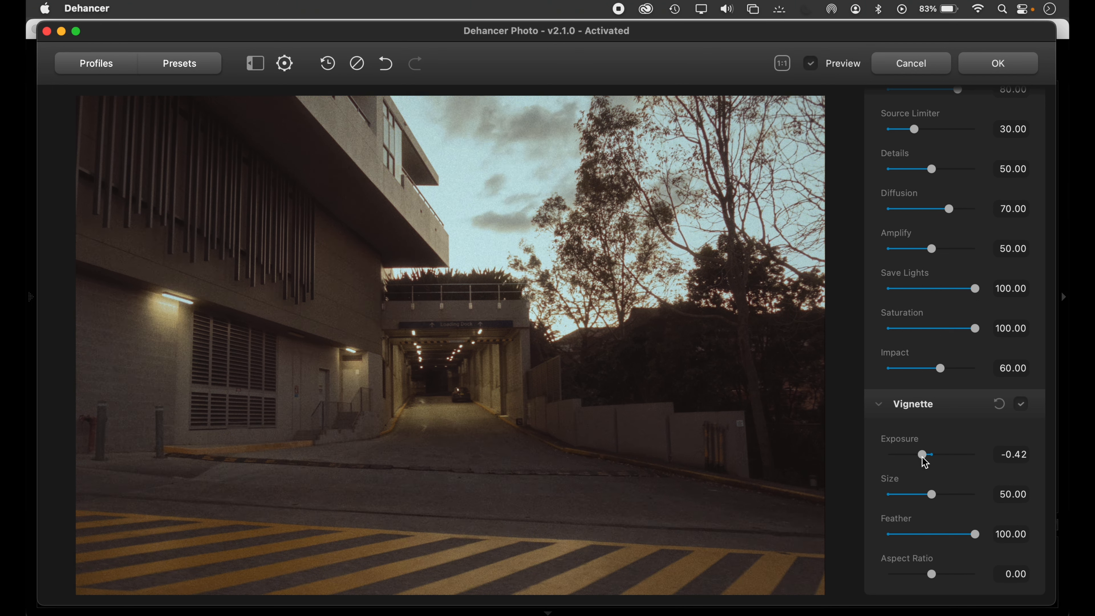
- Compare the loading dock photo before and after all Dehancer edits
left_click(812, 64)
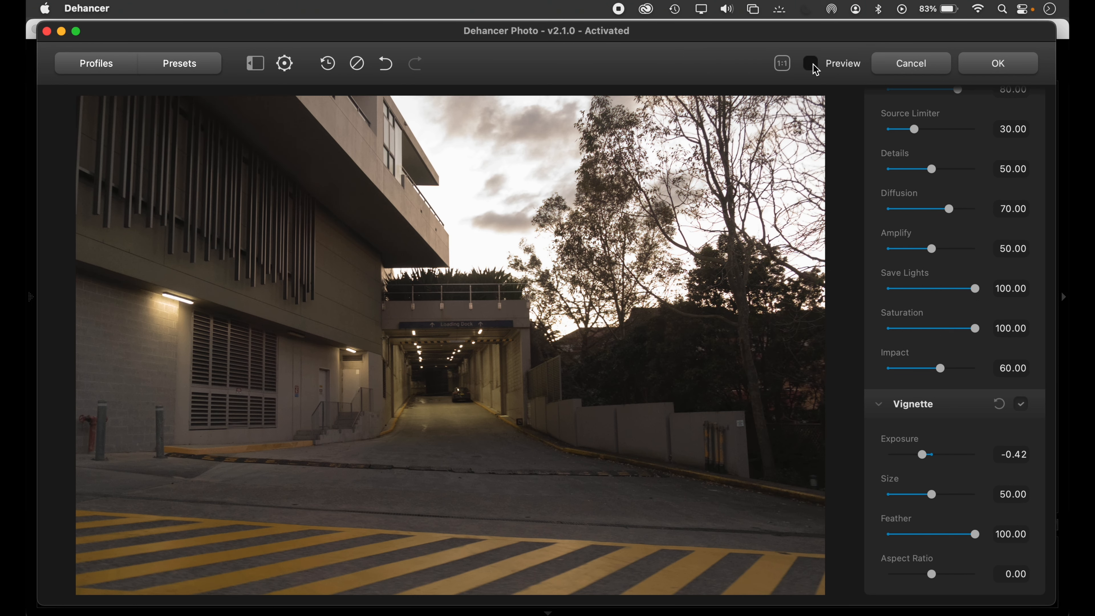
left_click(812, 65)
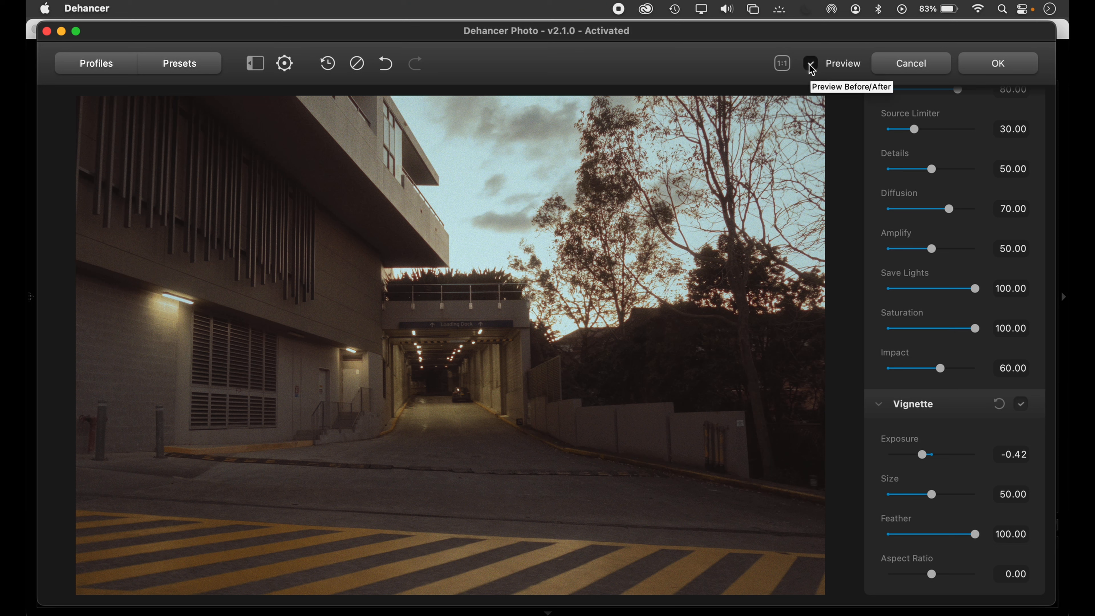
left_click(812, 69)
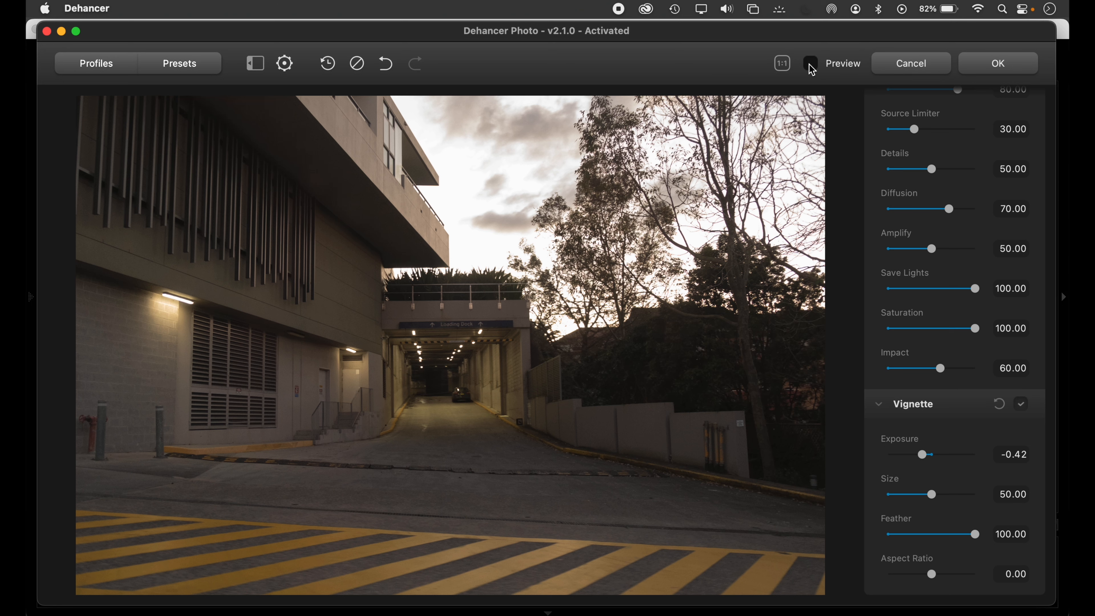
left_click(811, 65)
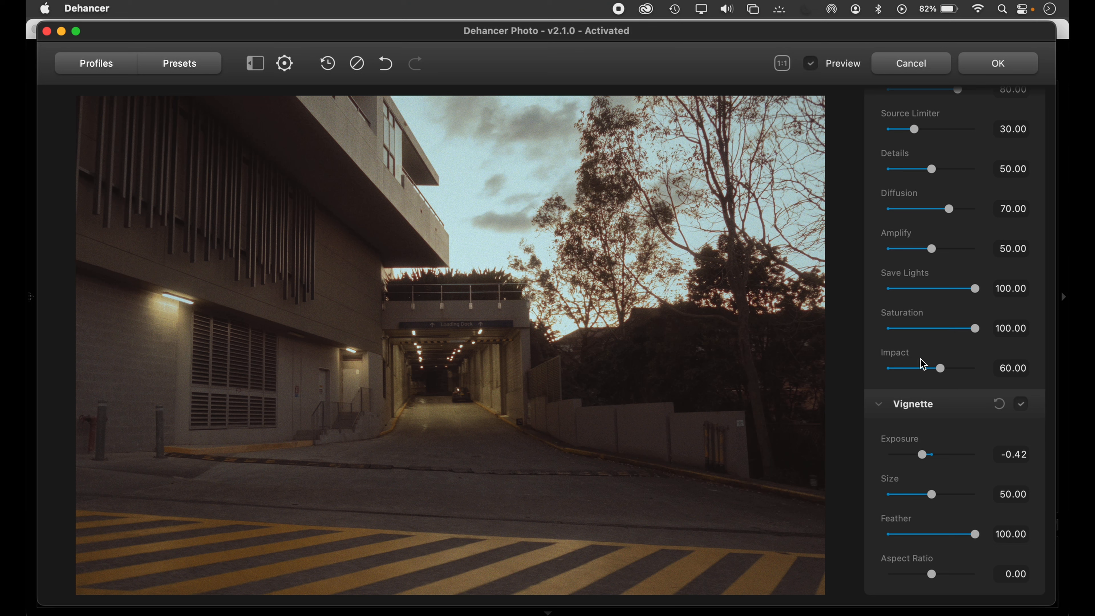
- Apply the Dehancer edits, return to Lightroom Classic, and compare the original loading dock RAW with its edited TIFF copy
scroll(921, 364, "up", 15)
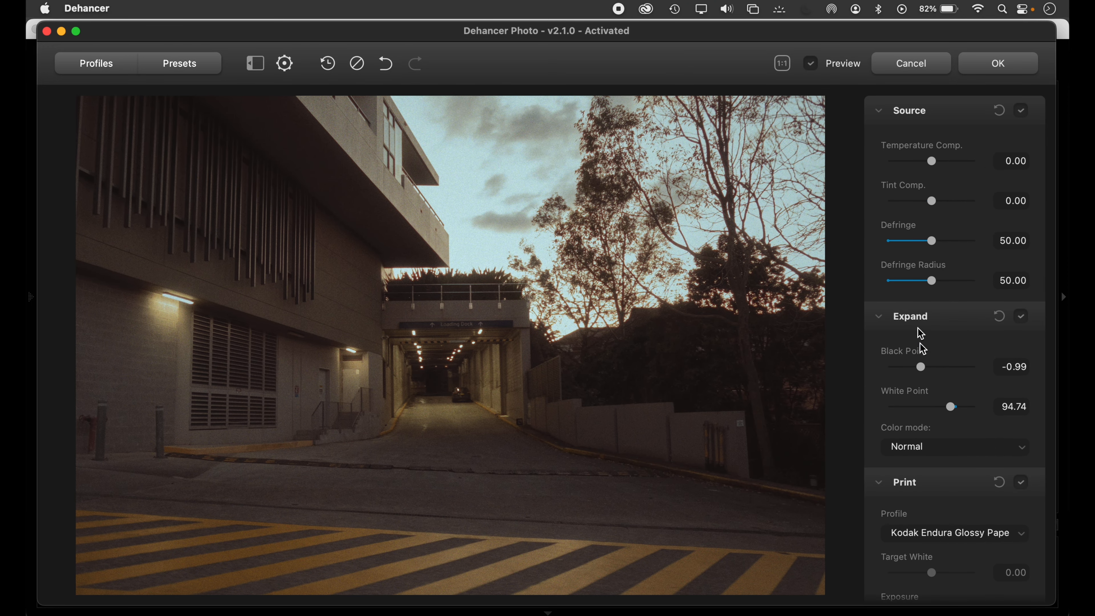
left_click(1000, 65)
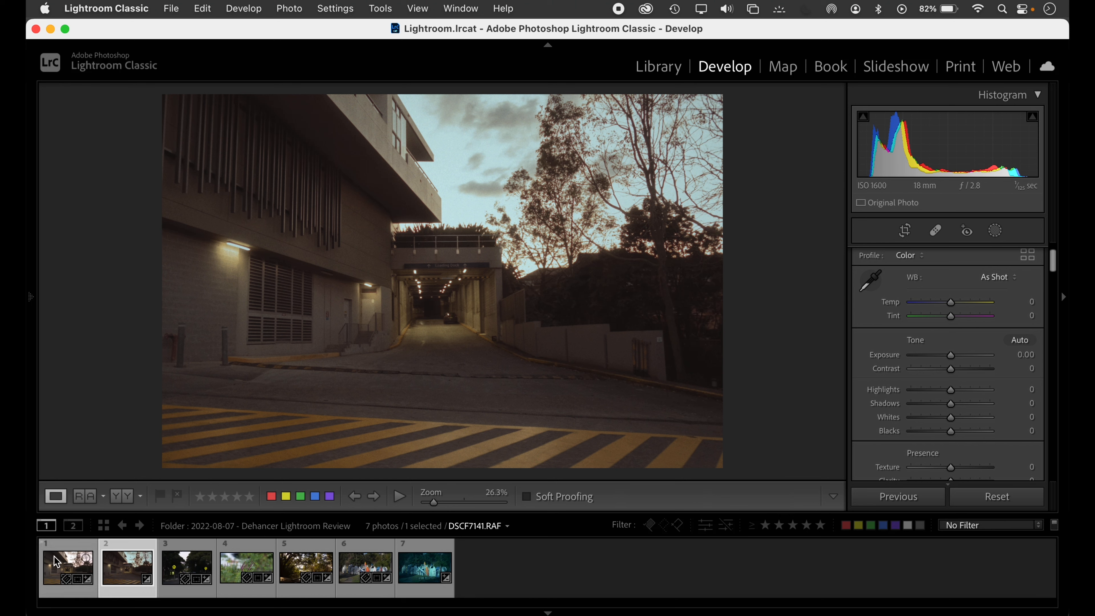
left_click(59, 566)
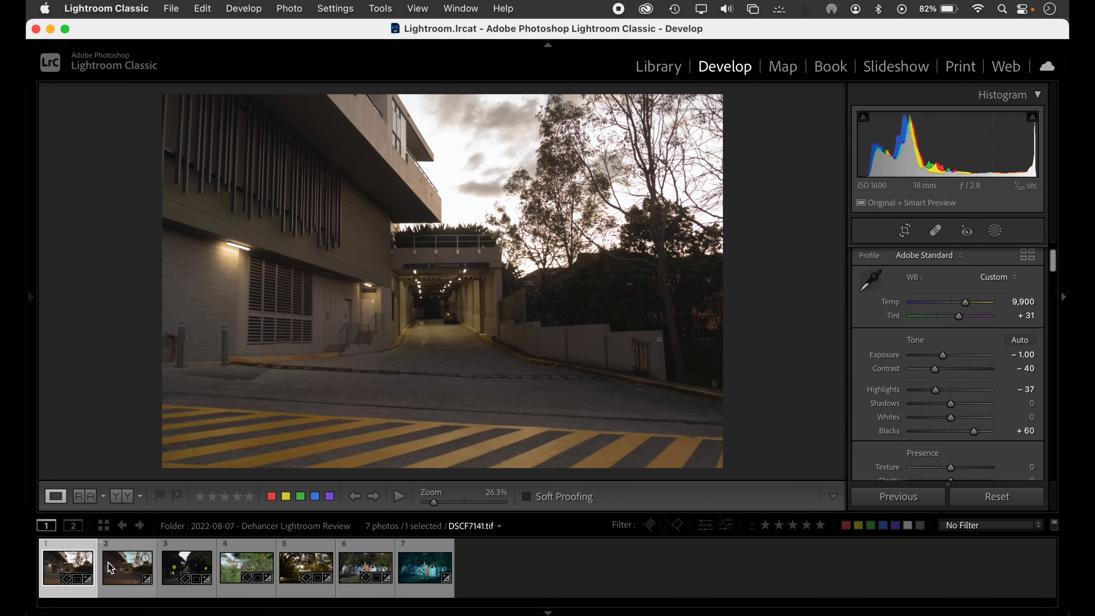
left_click(119, 567)
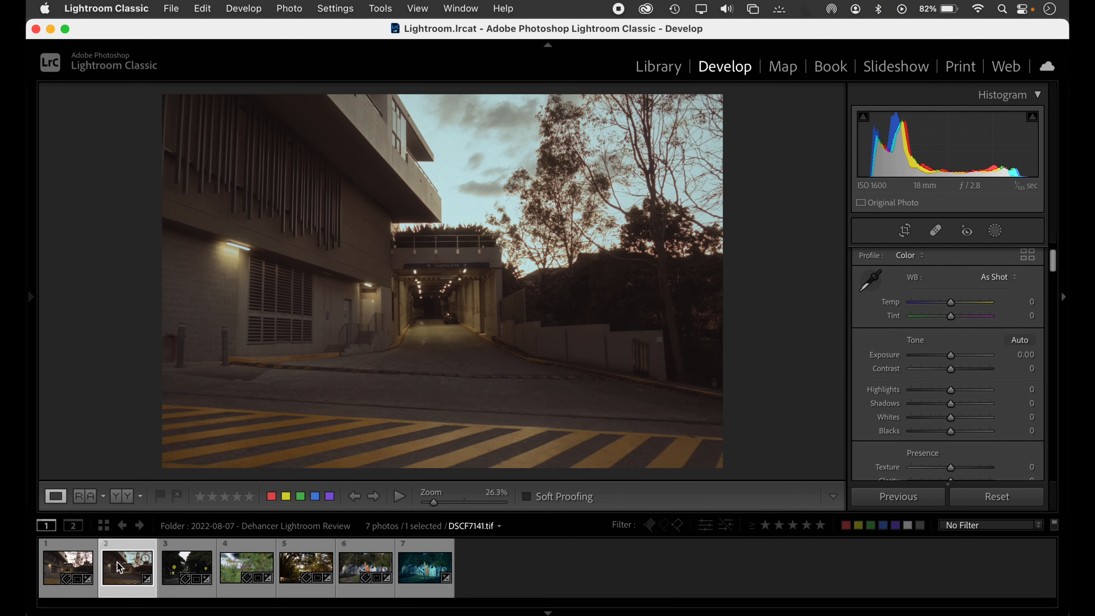